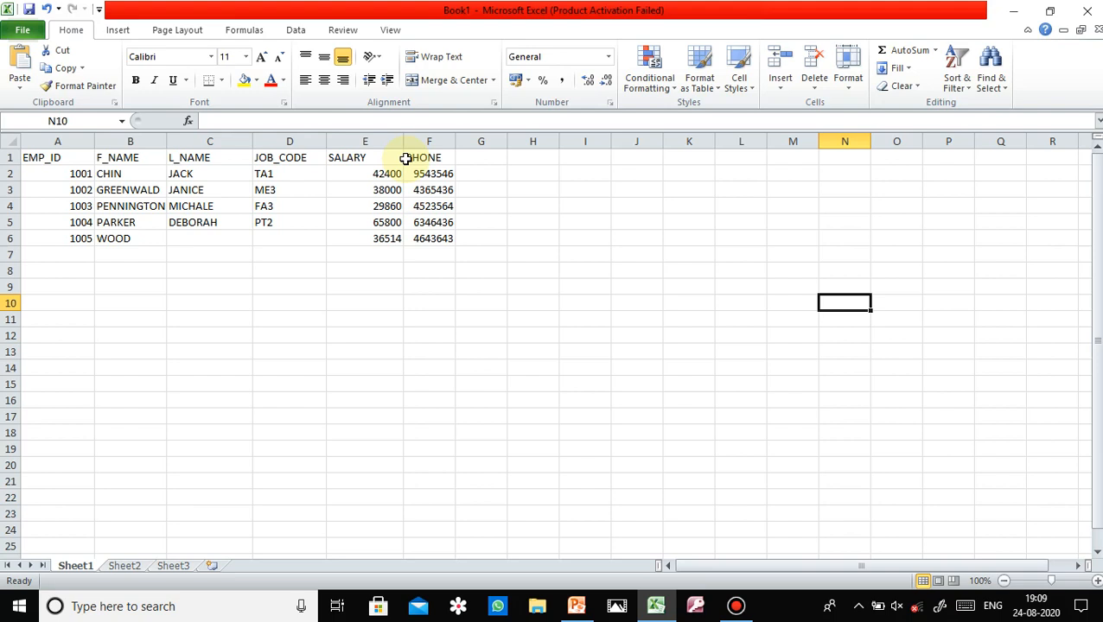
- Complete the row for employee 1005 with FGDFGD as L_NAME and T76 as JOB_CODE
left_click(249, 238)
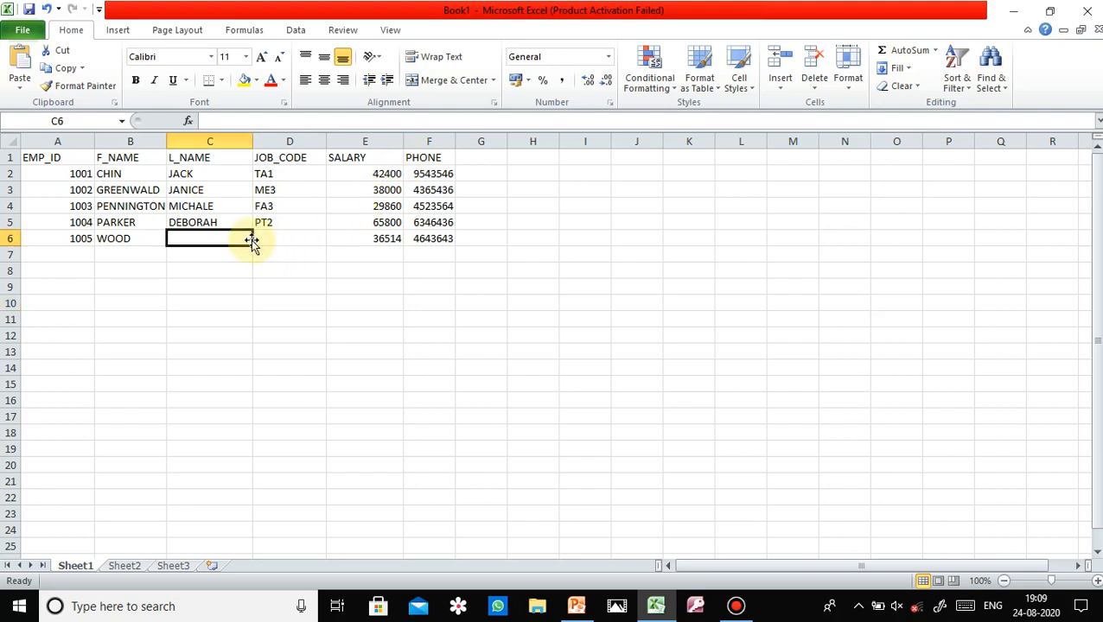
type("FGDFGD")
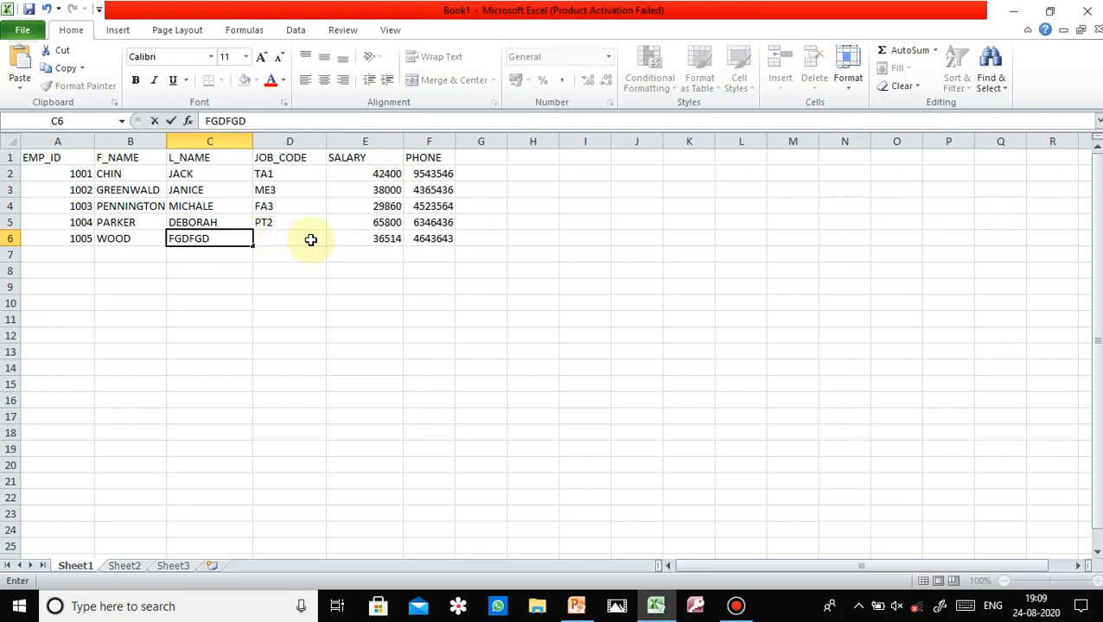
left_click(297, 242)
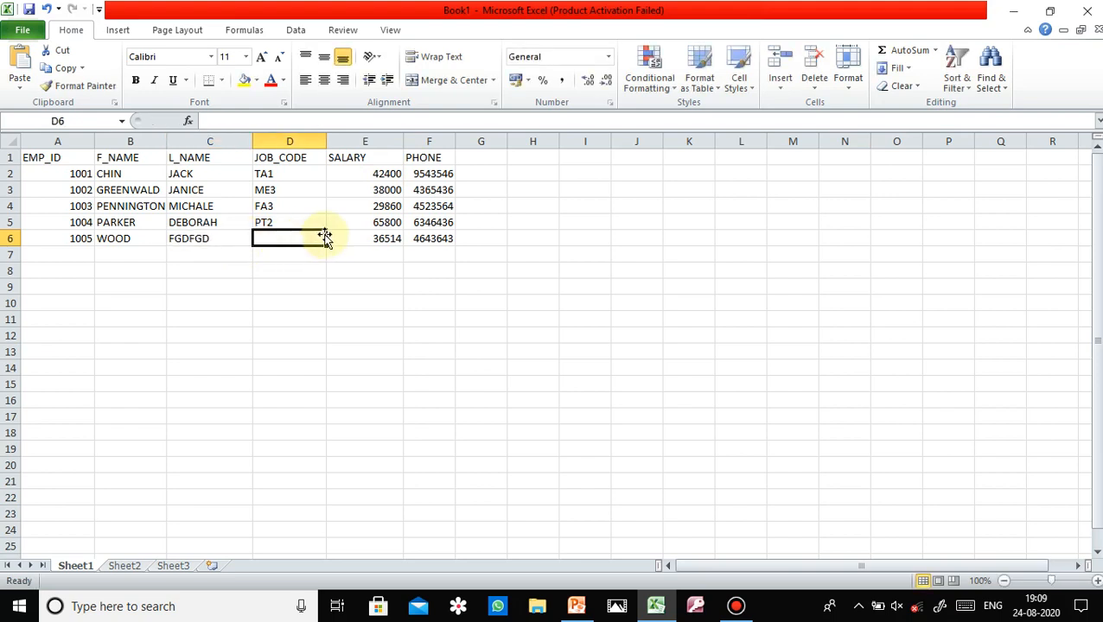
type("T76")
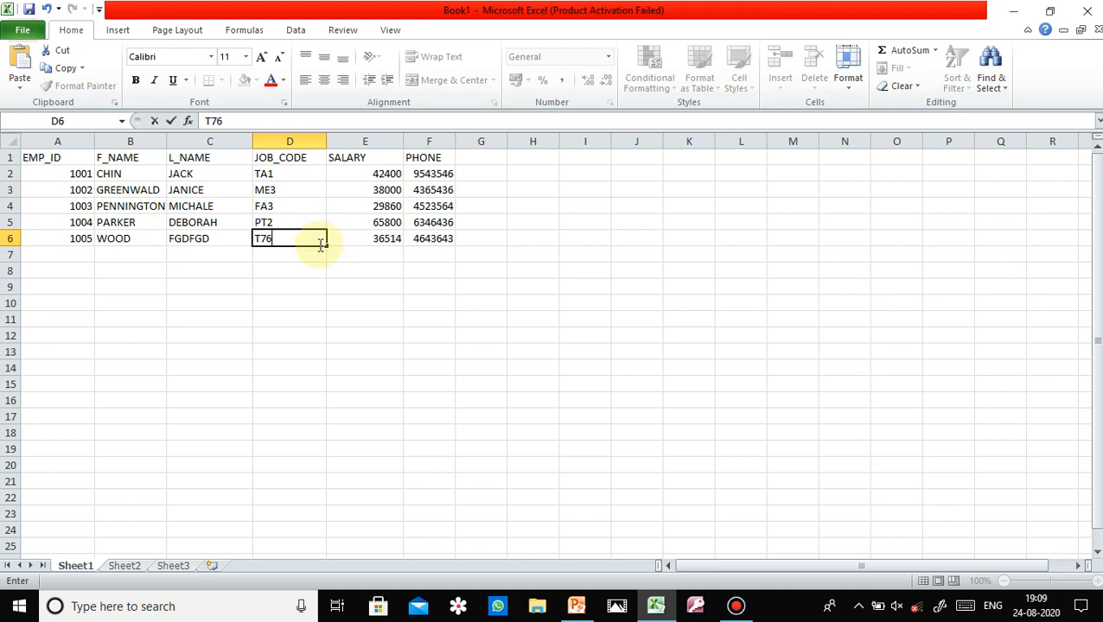
left_click(35, 11)
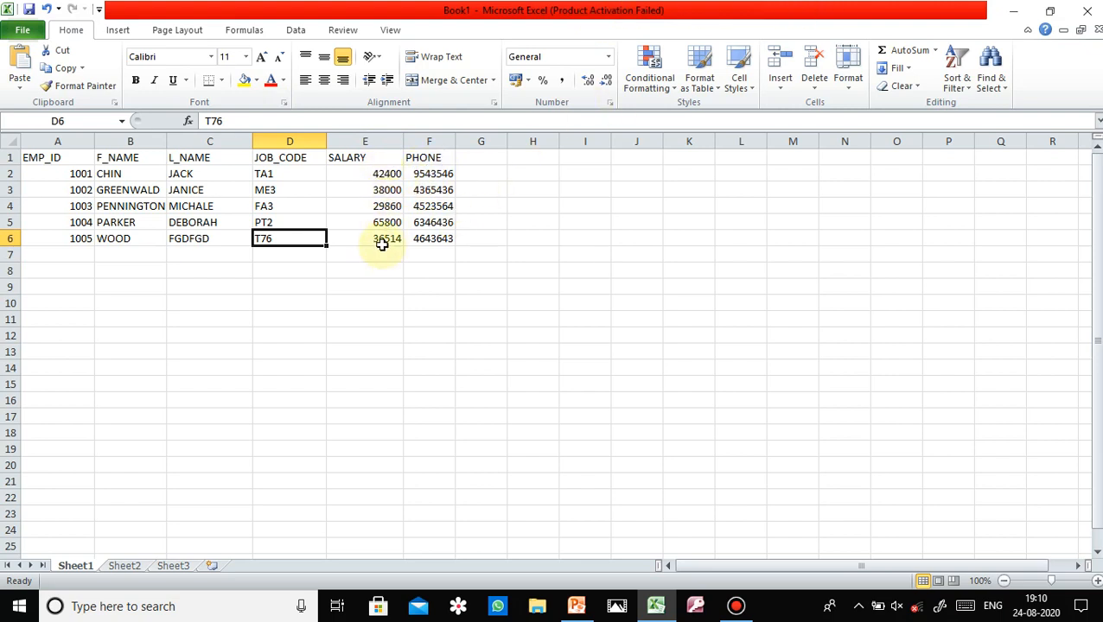
- Begin a formula in cell E7, directly below the SALARY values
left_click(355, 257)
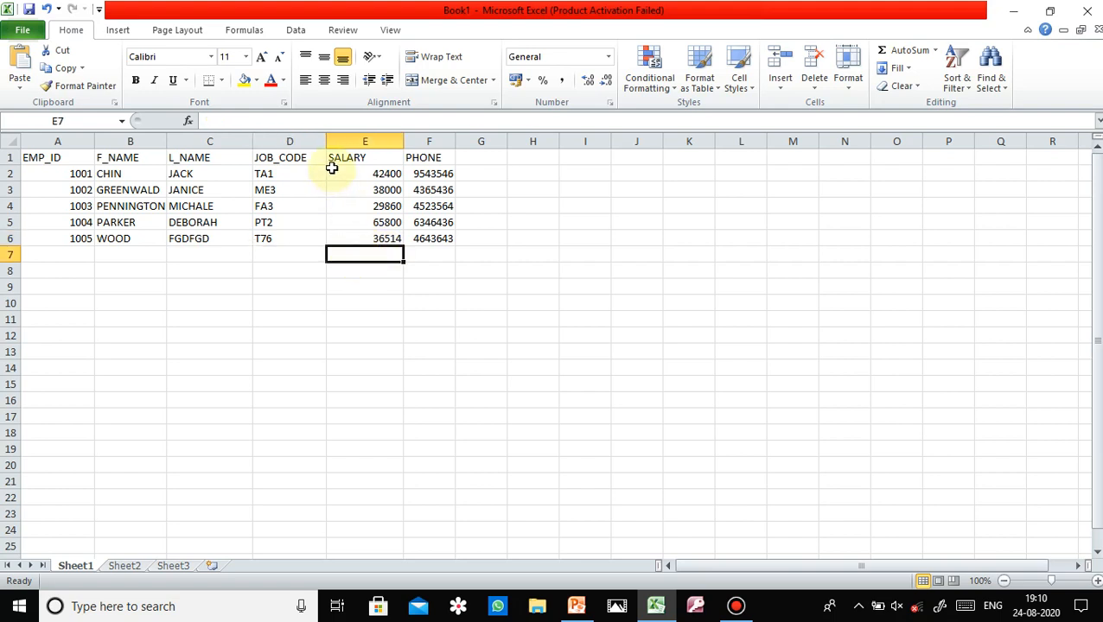
double_click(386, 252)
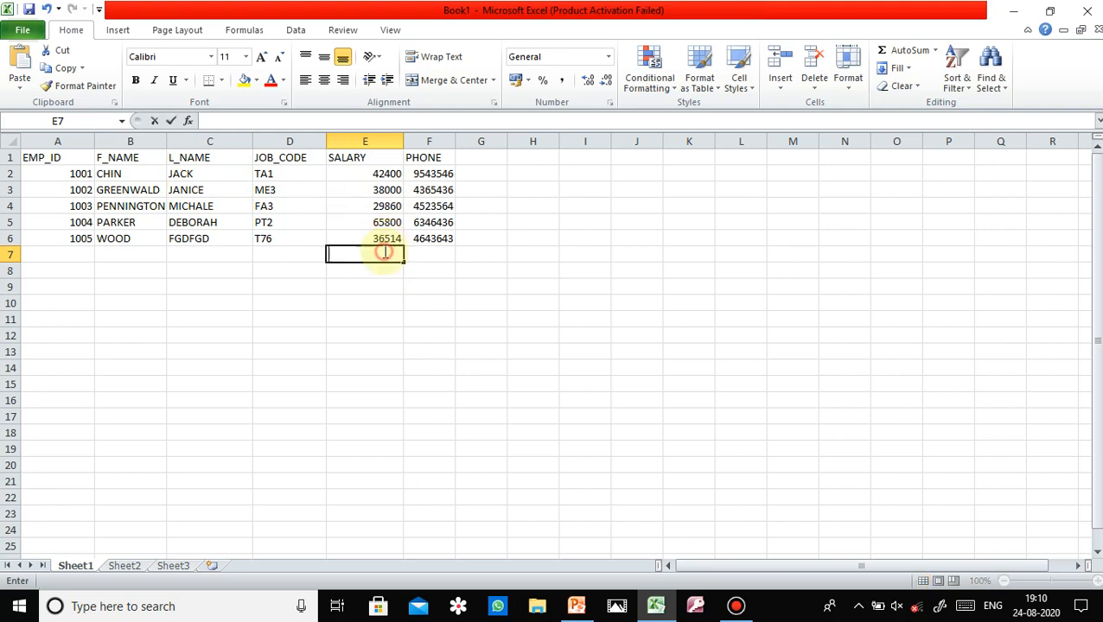
type("=")
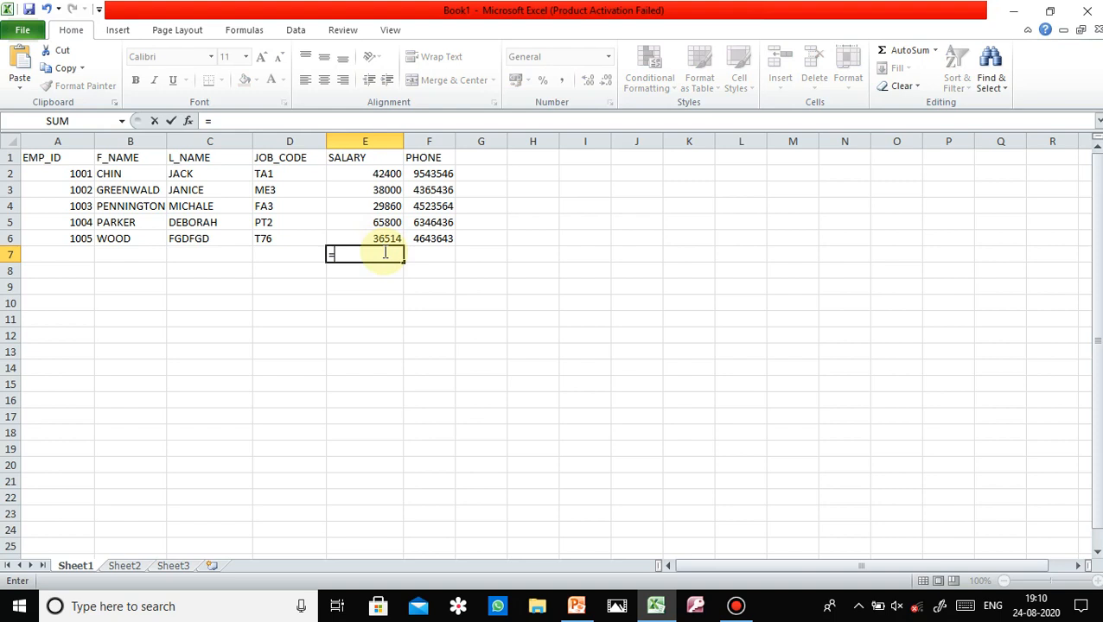
left_click(381, 171)
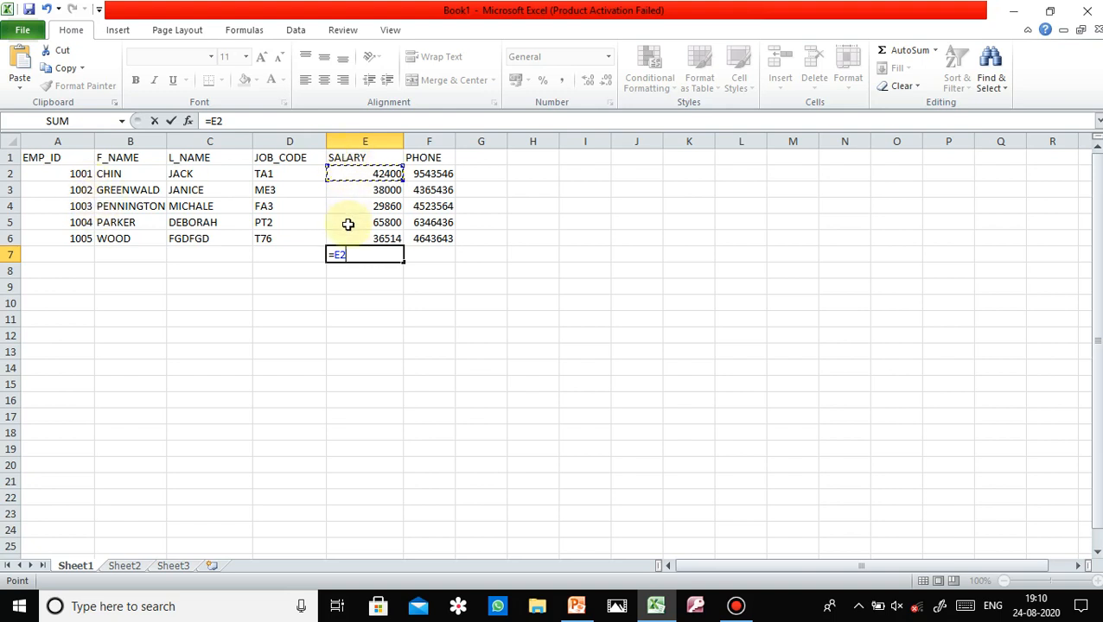
key("BackSpace")
key("BackSpace")
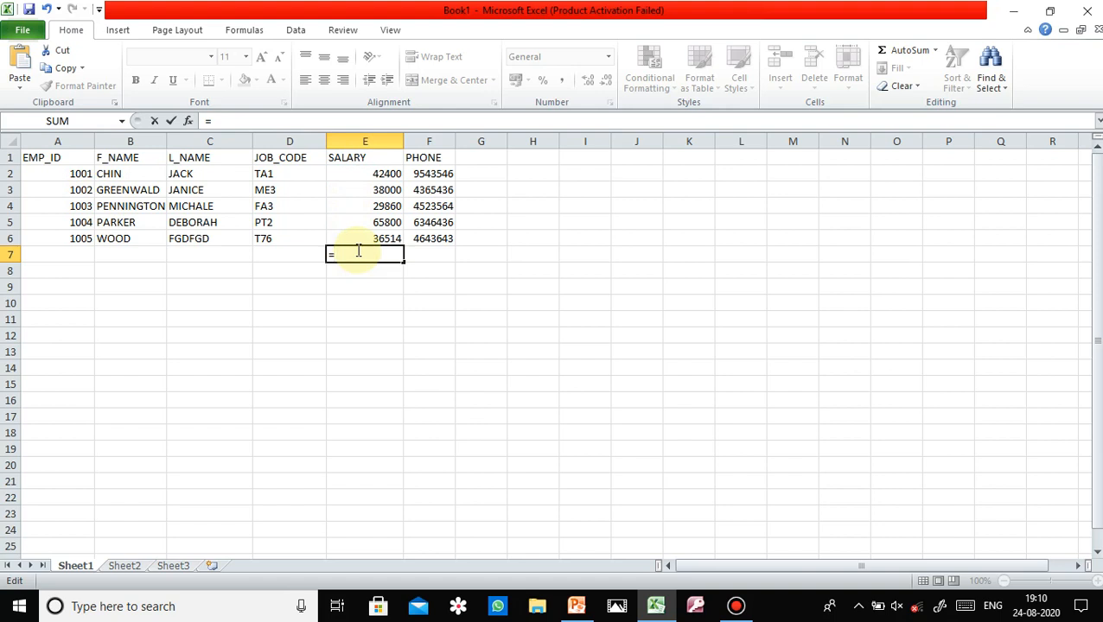
- Complete the formula in E7 as =SUM(E2,E4) to add the first and third salaries
type("SUM")
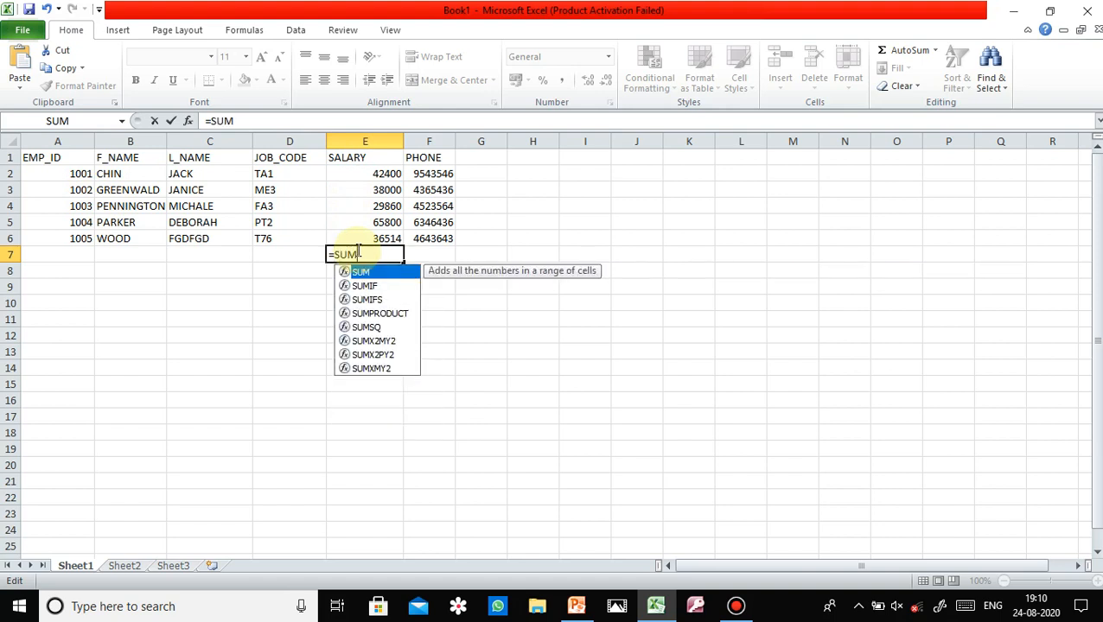
type("()")
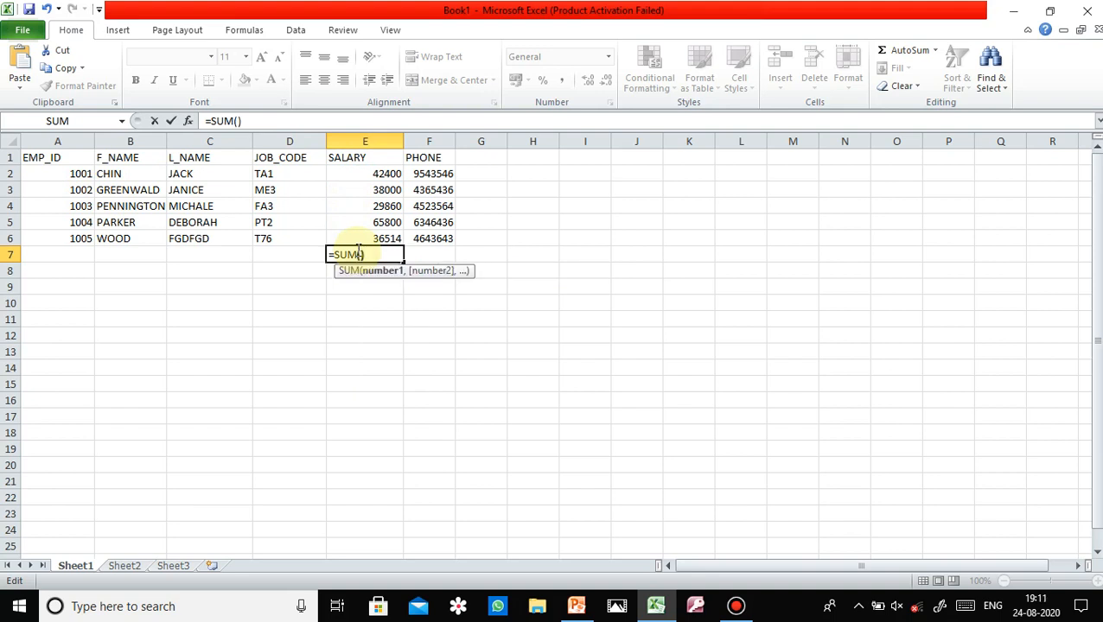
key("Left")
left_click(388, 173)
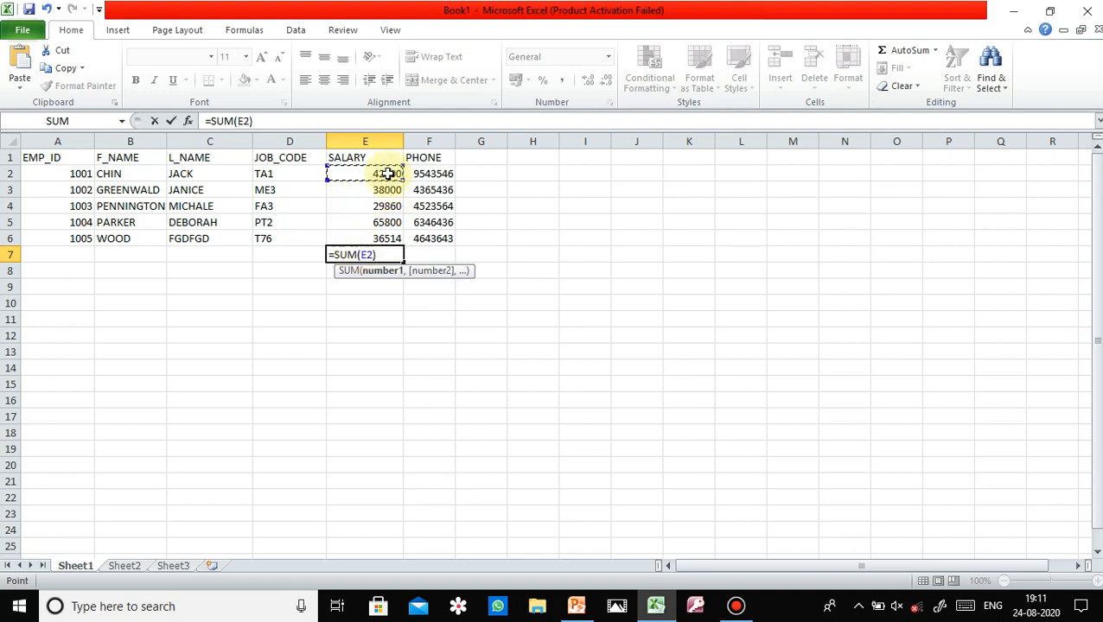
type(",")
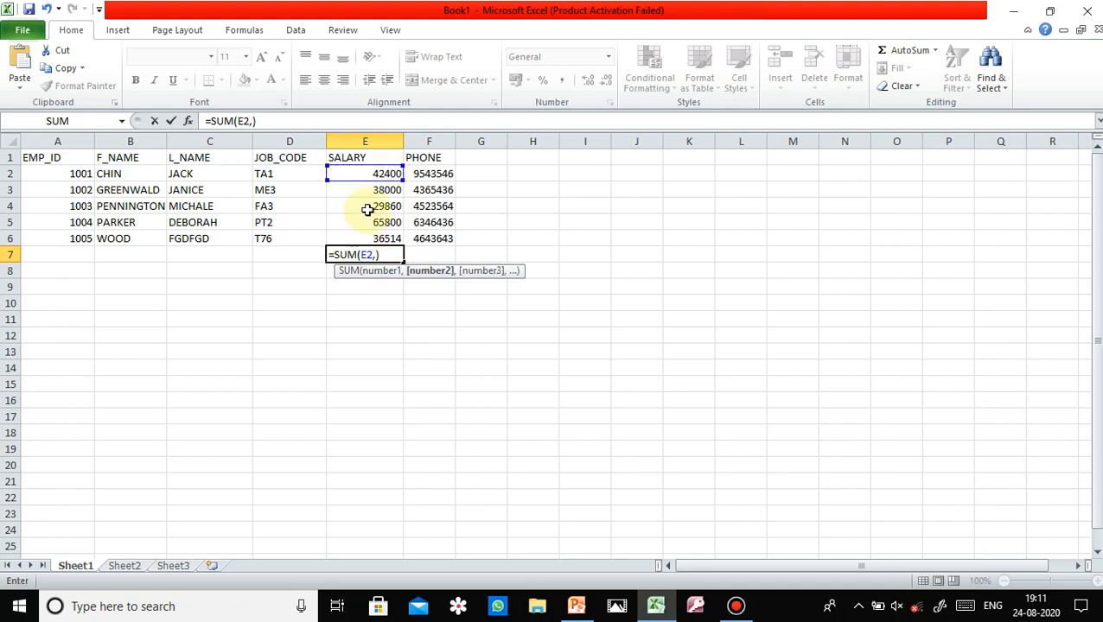
left_click(366, 209)
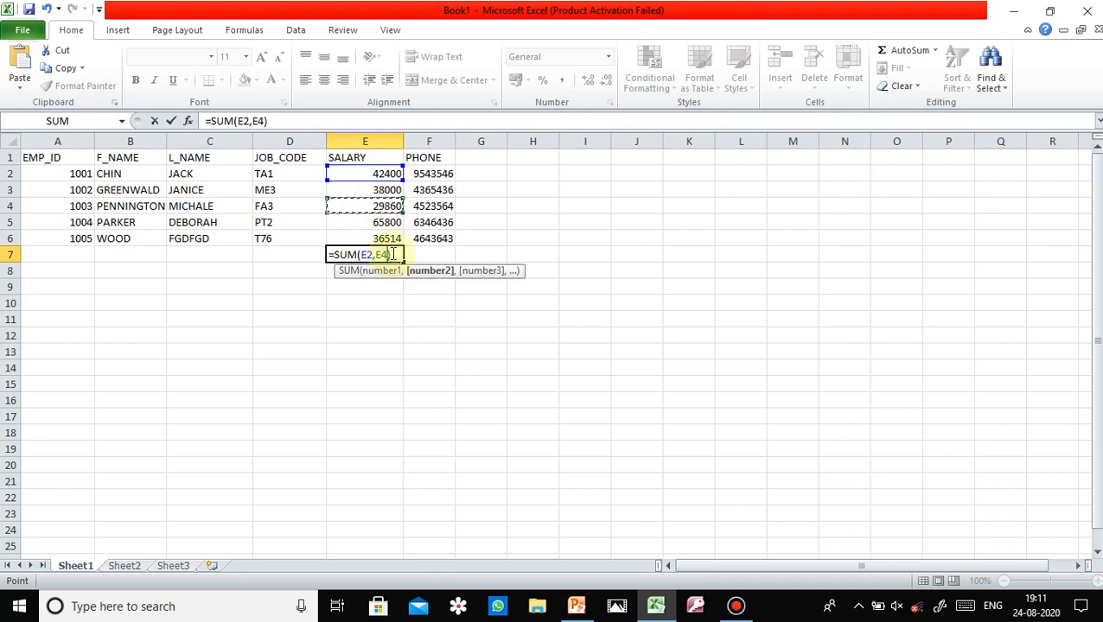
type(")")
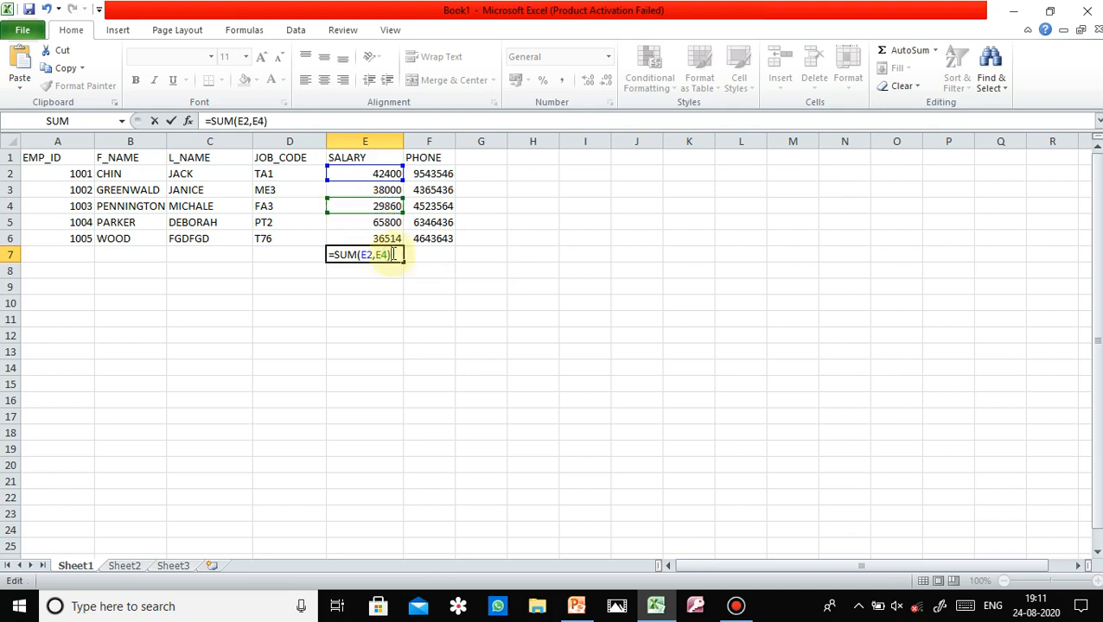
key("Return")
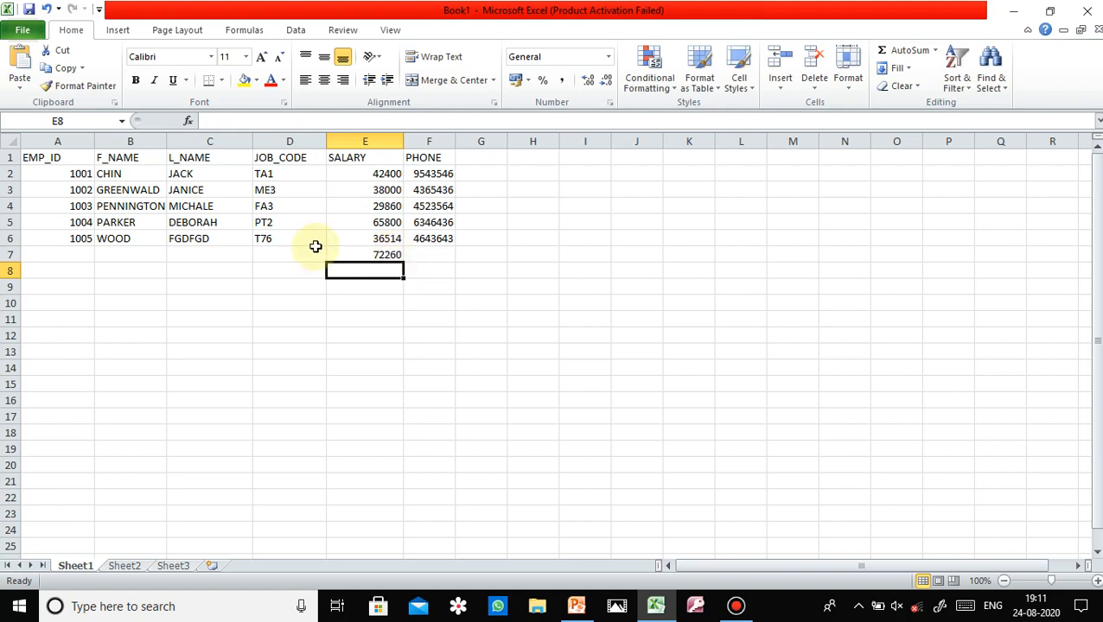
- Insert E3 between E2 and E4 in the SUM formula of cell E7
left_click(362, 255)
left_click(354, 122)
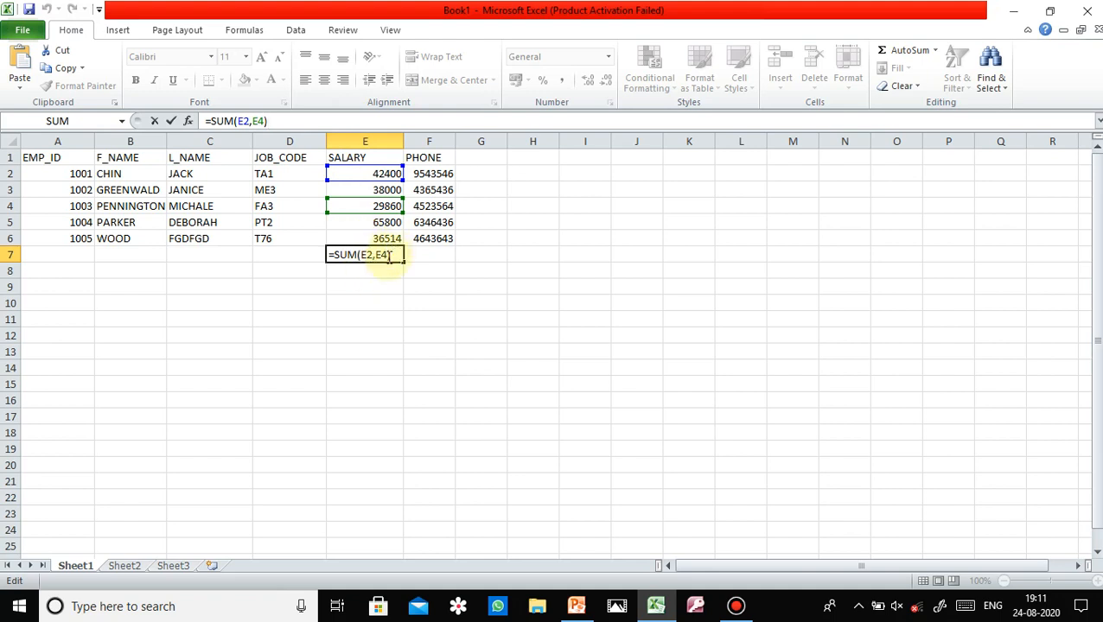
left_click(369, 254)
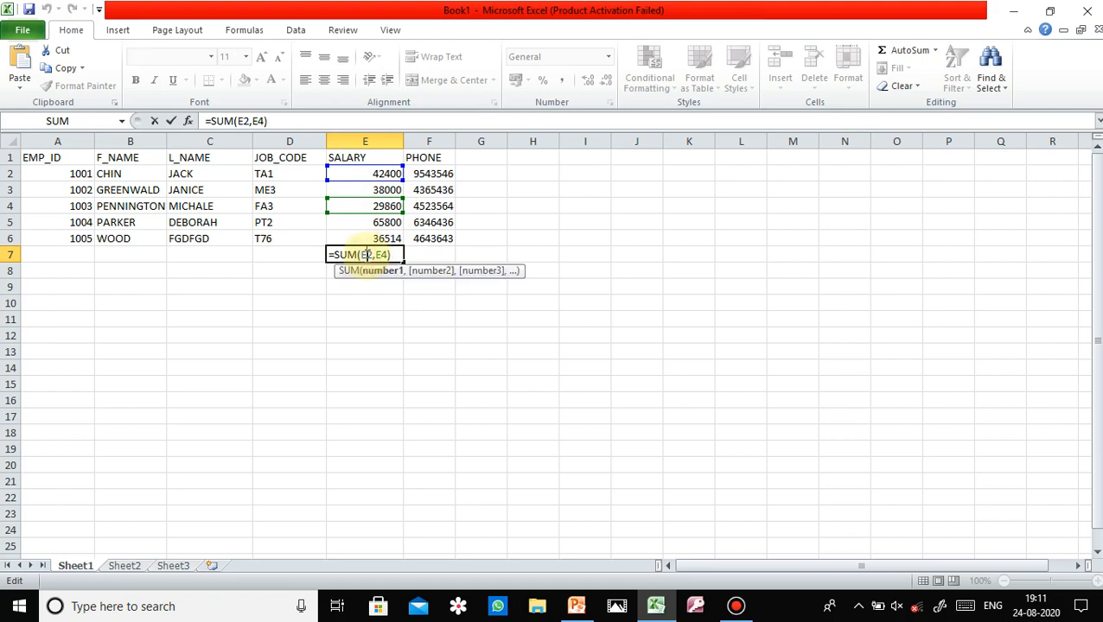
left_click(380, 254)
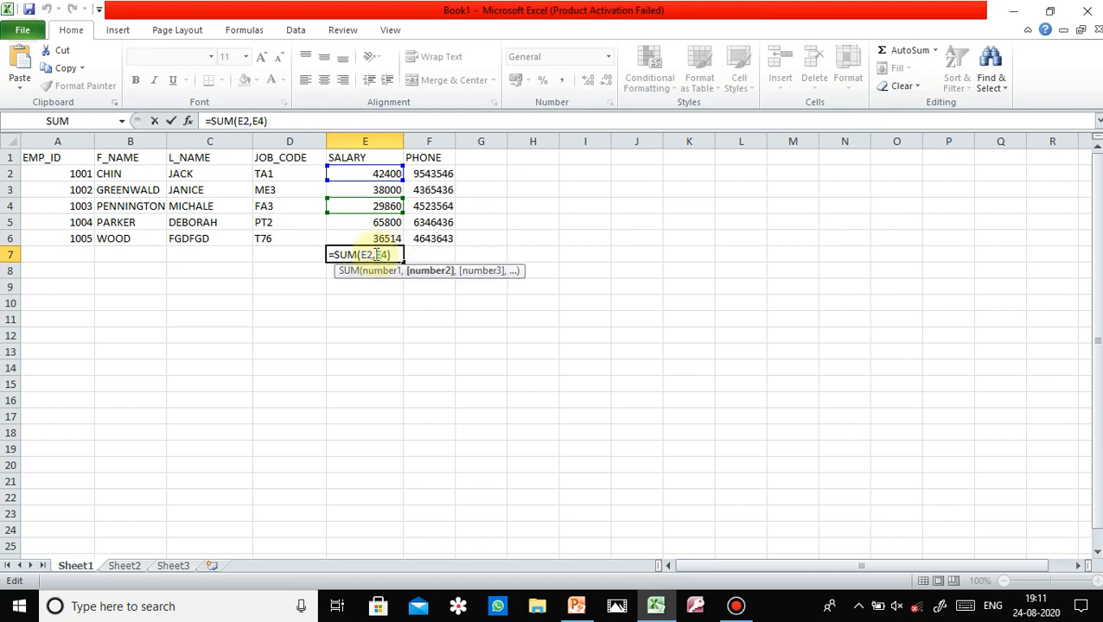
left_click(373, 254)
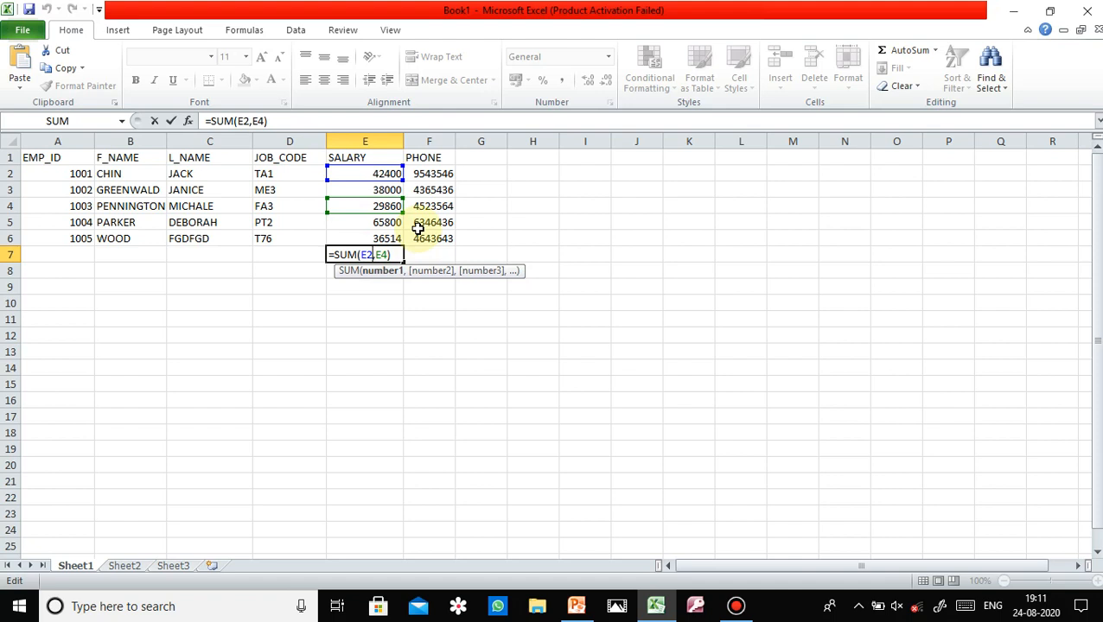
type(",E3")
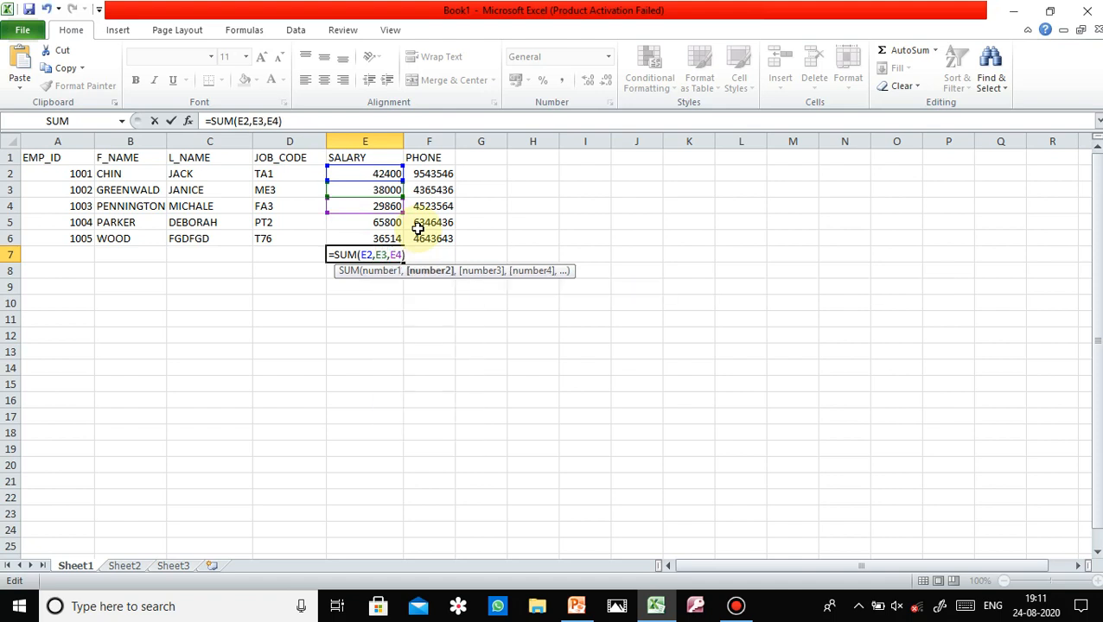
- Append E5 and E6 to the arguments so that E7 holds =SUM(E2,E3,E4,E5,E6)
key("Right")
key("Right")
key("Right")
type(",E5")
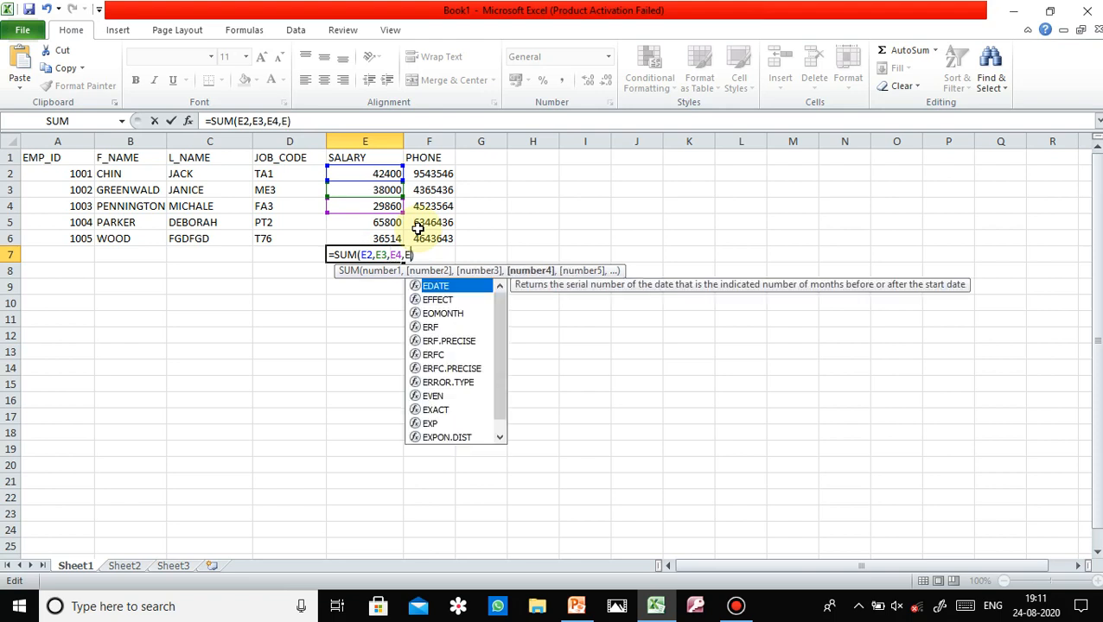
type(",")
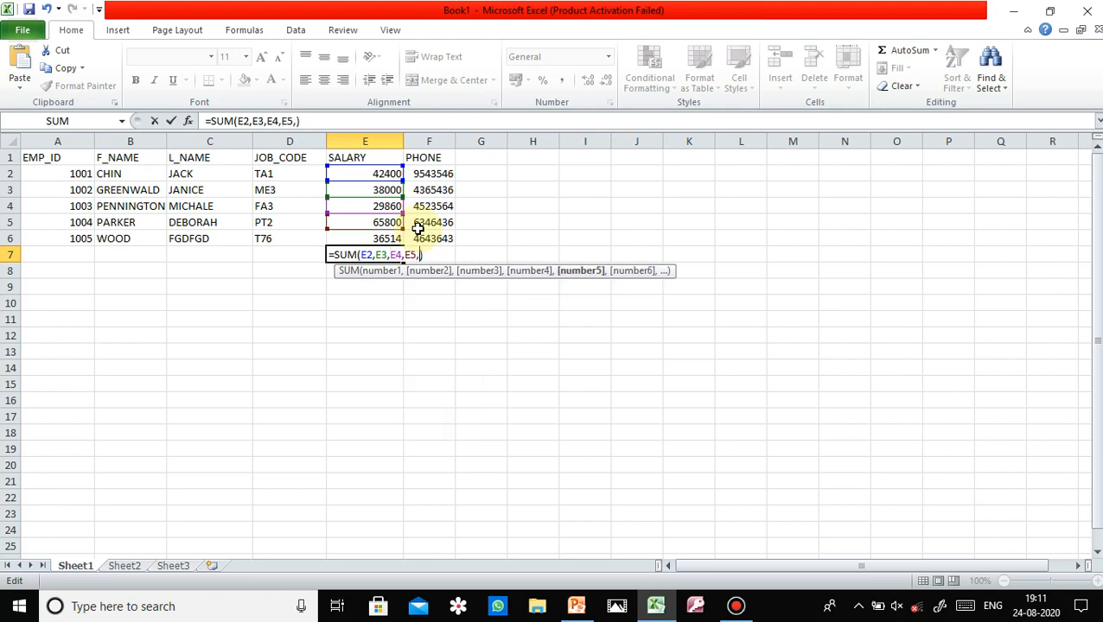
type("F")
key("BackSpace")
type("E6")
key("Return")
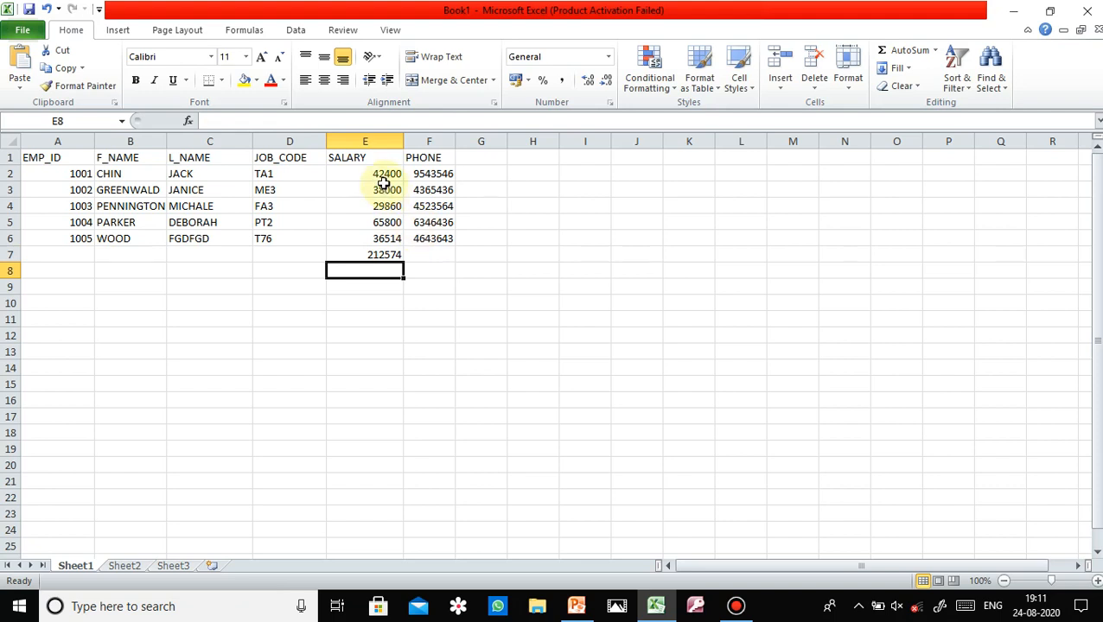
- Replace the separate cell references in E7 with a single range, making the formula =SUM(E2:E6)
left_click(388, 254)
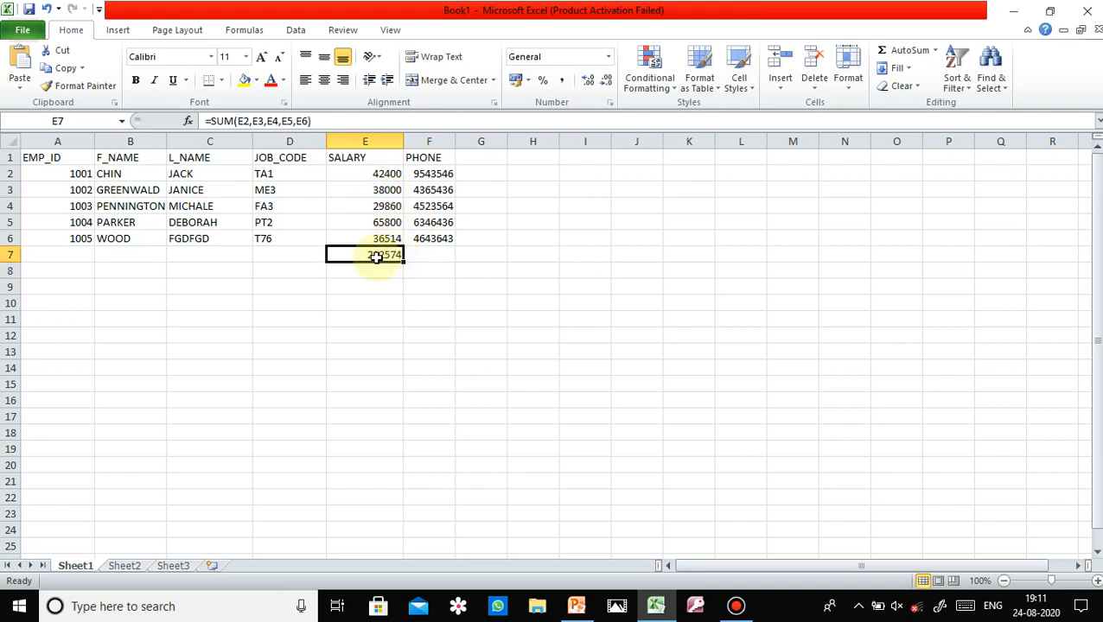
left_click(370, 122)
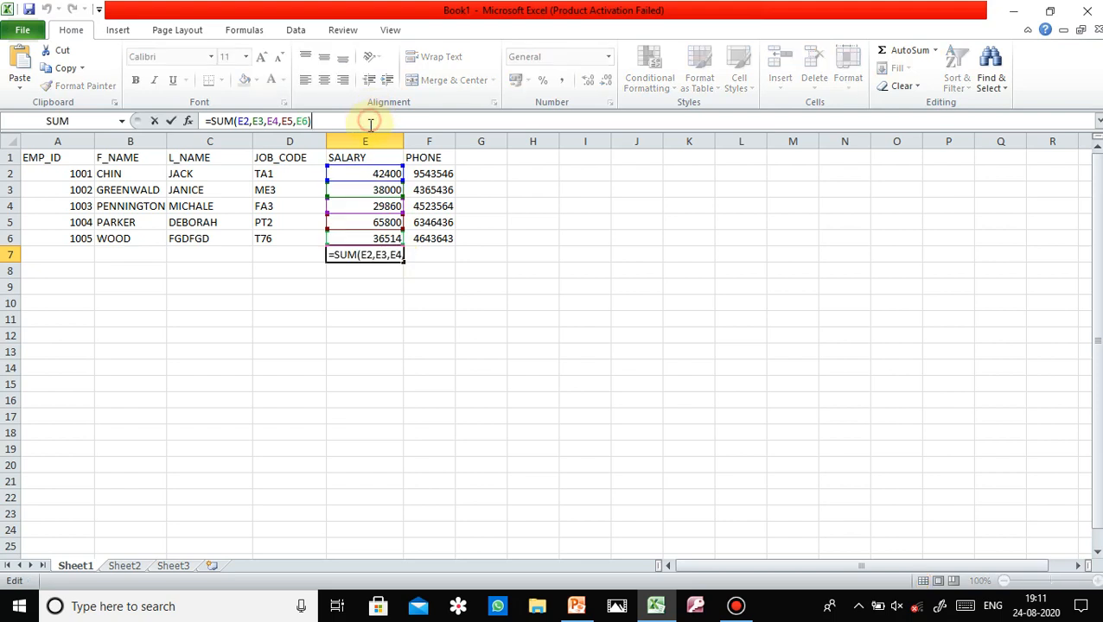
left_click(373, 256)
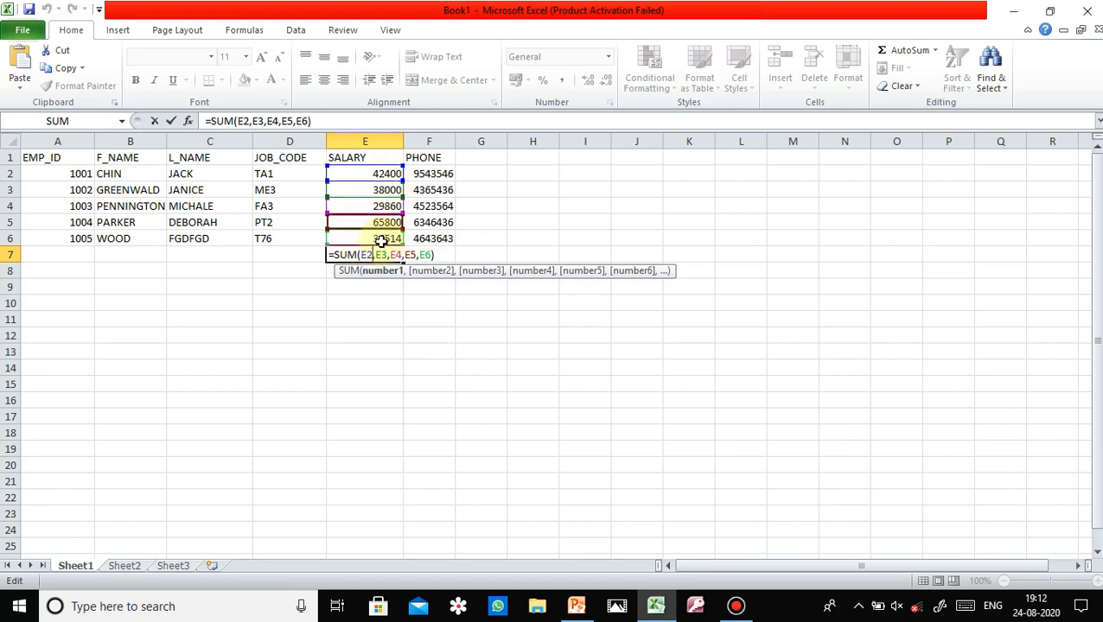
key("Delete")
key("Delete")
key("Delete")
key("Delete")
key("Delete")
key("Delete")
key("Delete")
key("Delete")
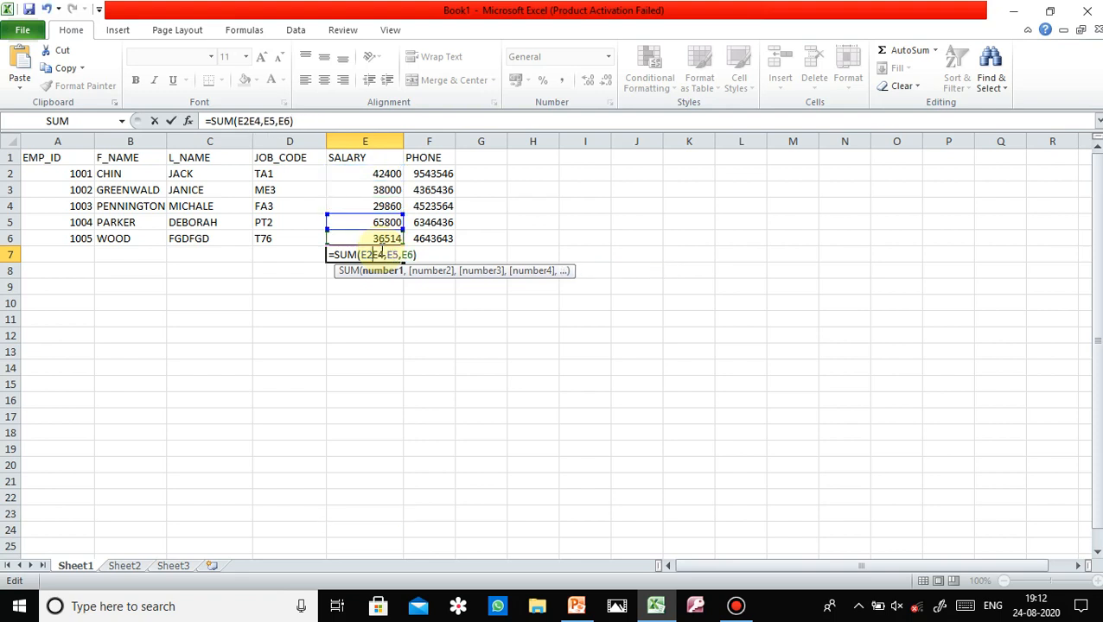
key("BackSpace")
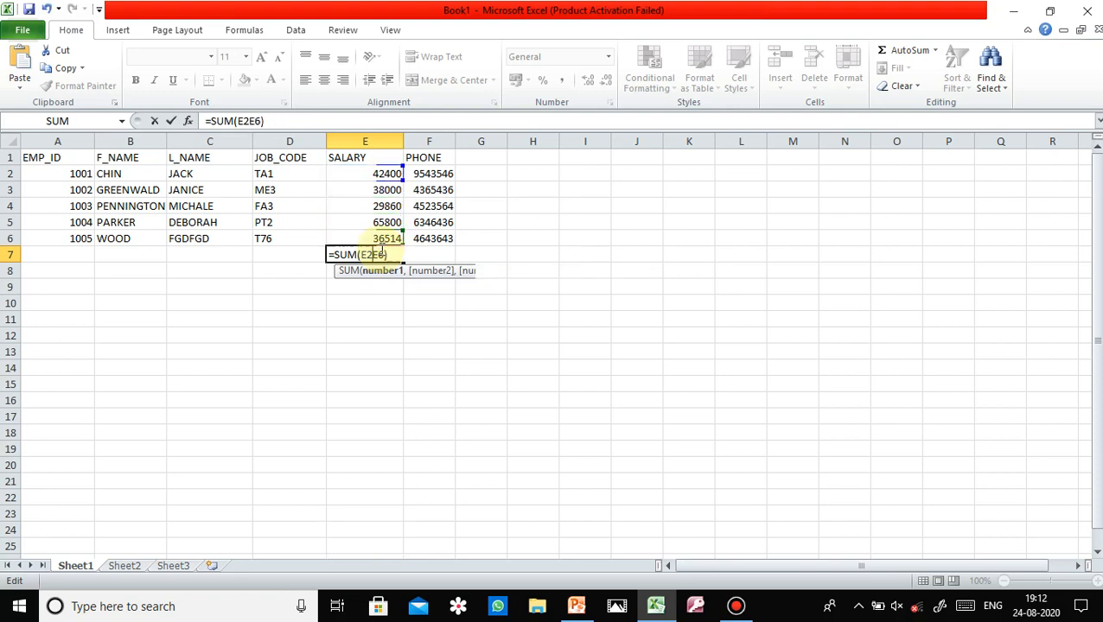
type(":")
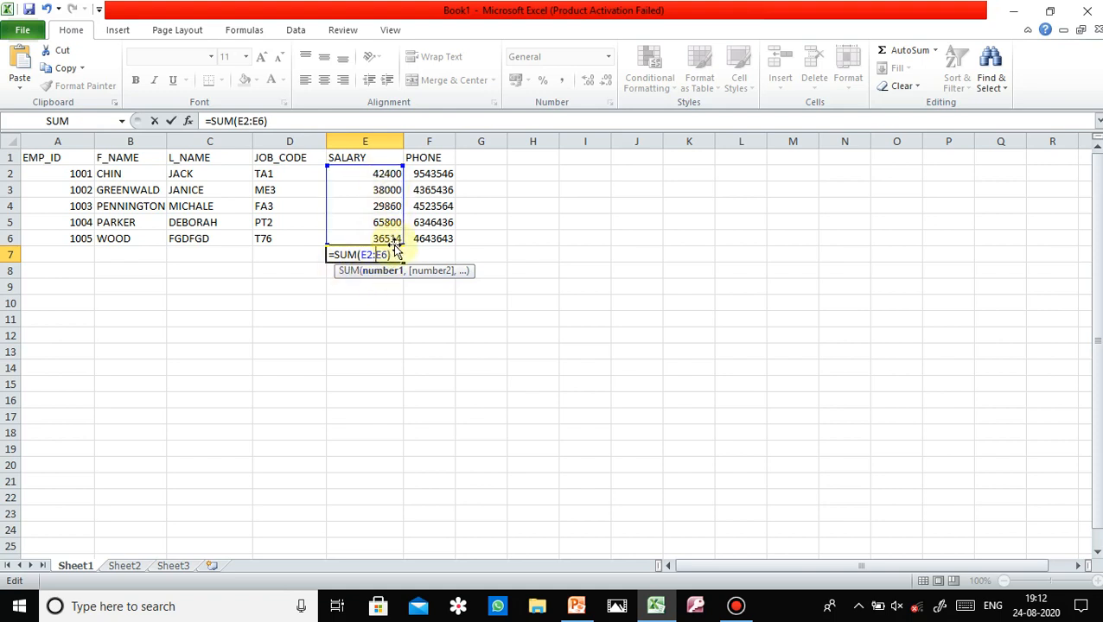
key("Return")
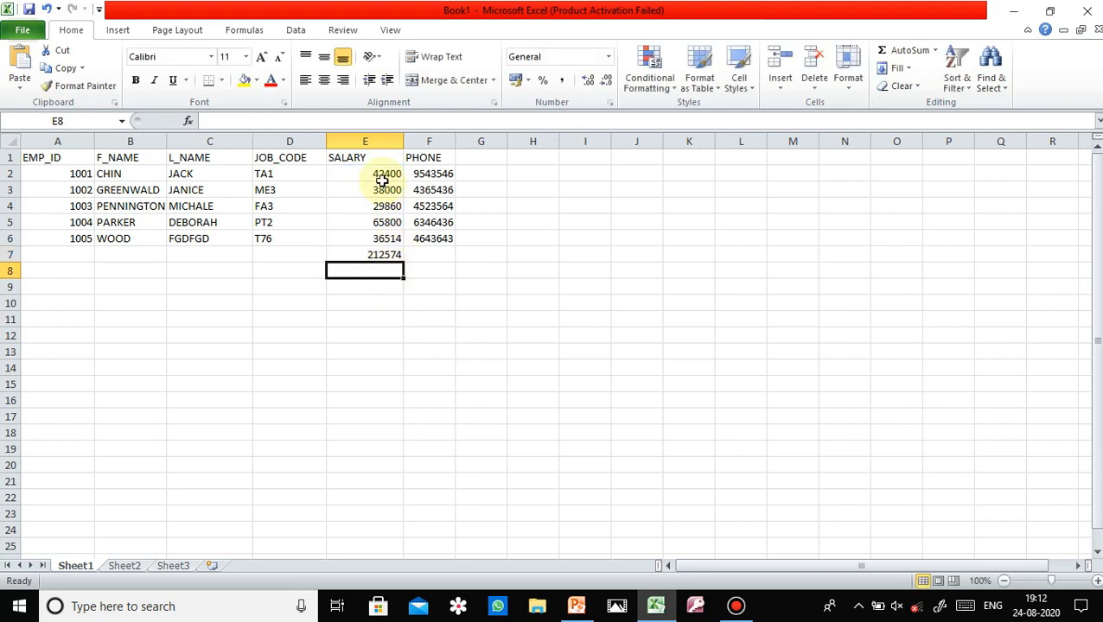
- Review the SUM formula in E7 and the salary range it refers to
left_click(364, 254)
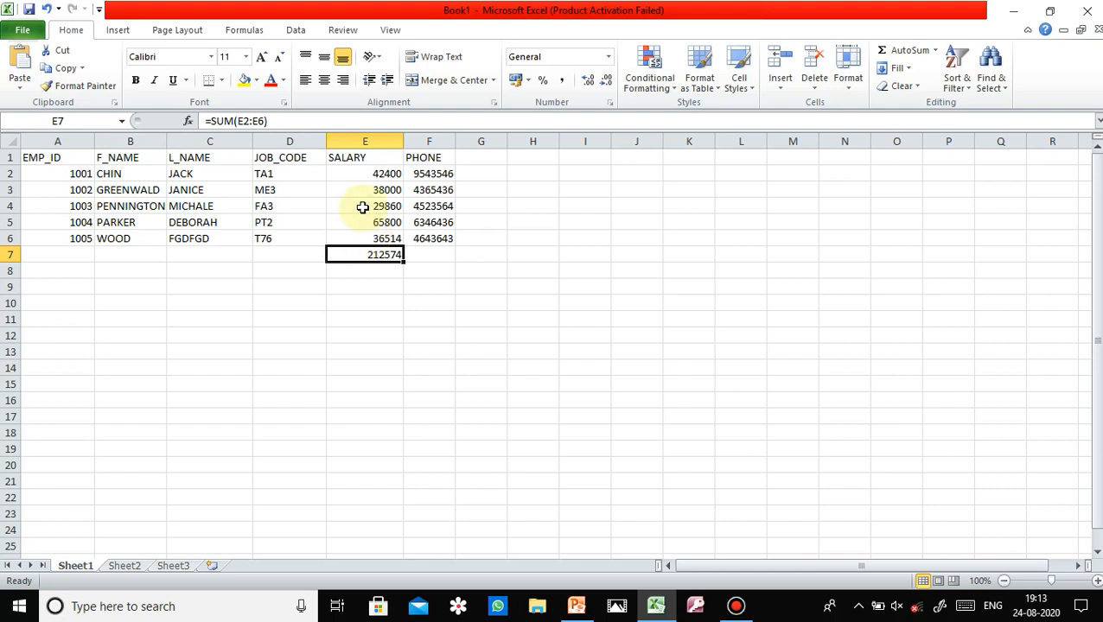
left_click(341, 122)
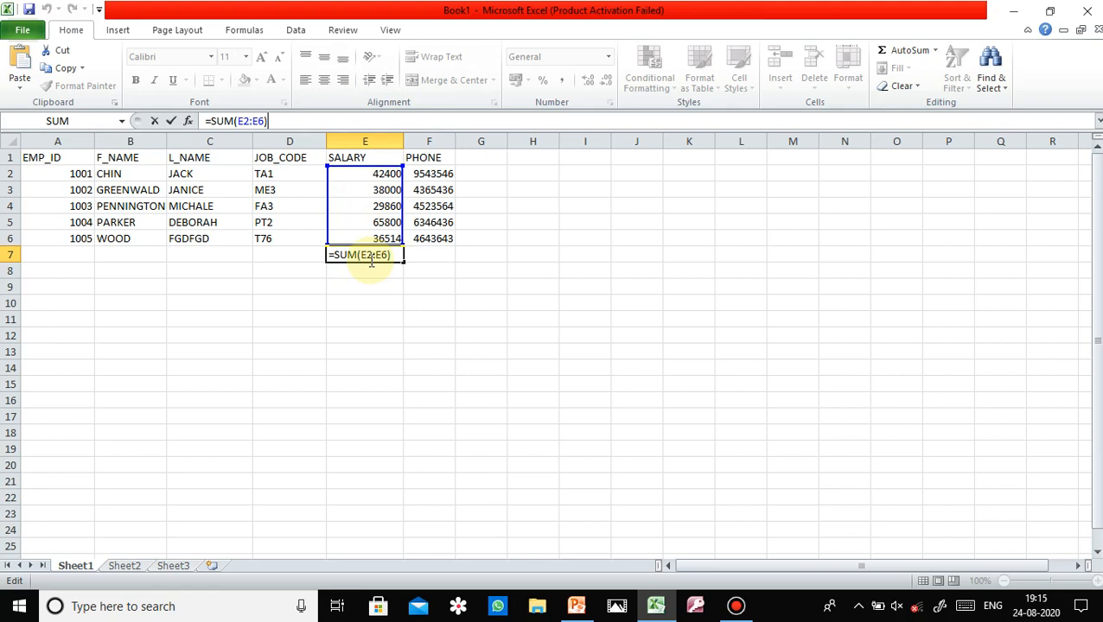
left_click(88, 204)
left_click(186, 191)
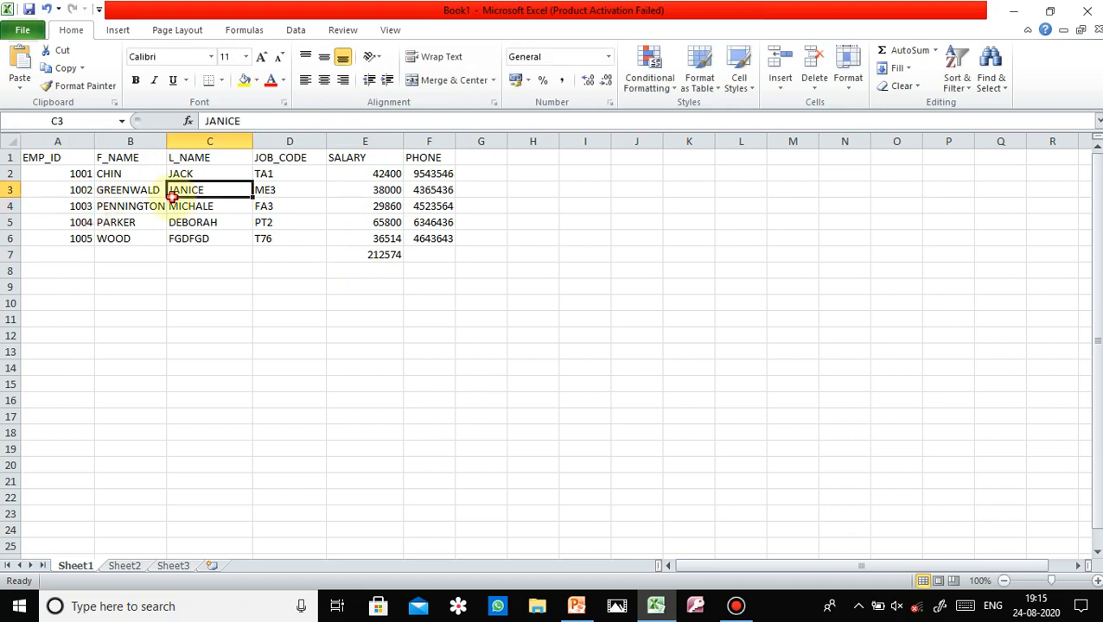
- Examine the JOB_CODE, SALARY and PHONE entries of the employees, cell by cell, along with the first EMP_ID
left_click(259, 174)
left_click(276, 189)
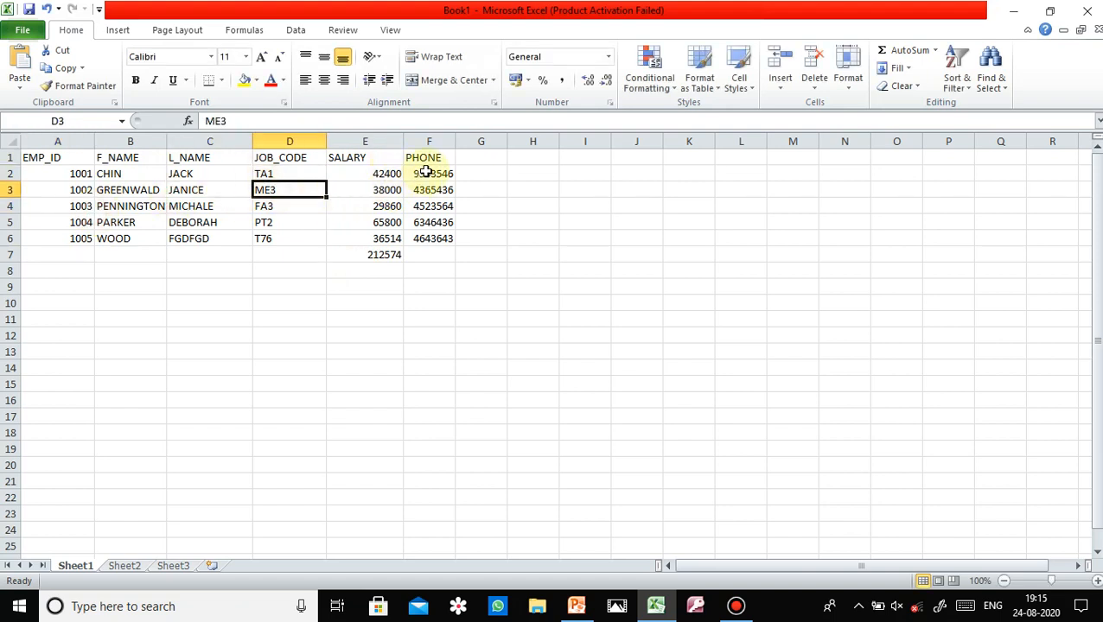
left_click(384, 175)
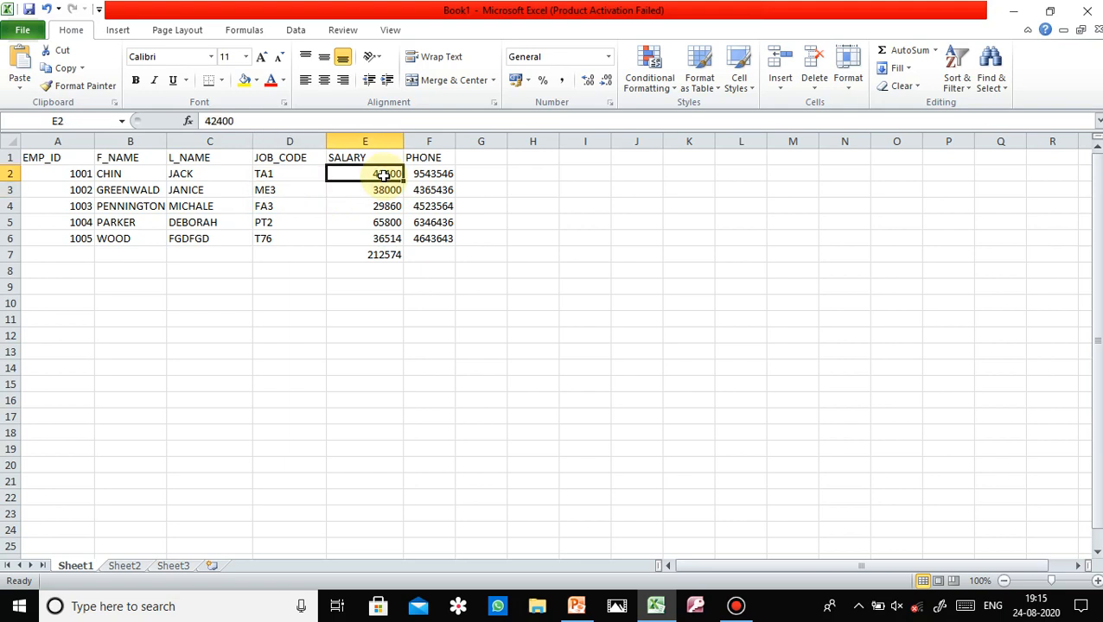
left_click(364, 222)
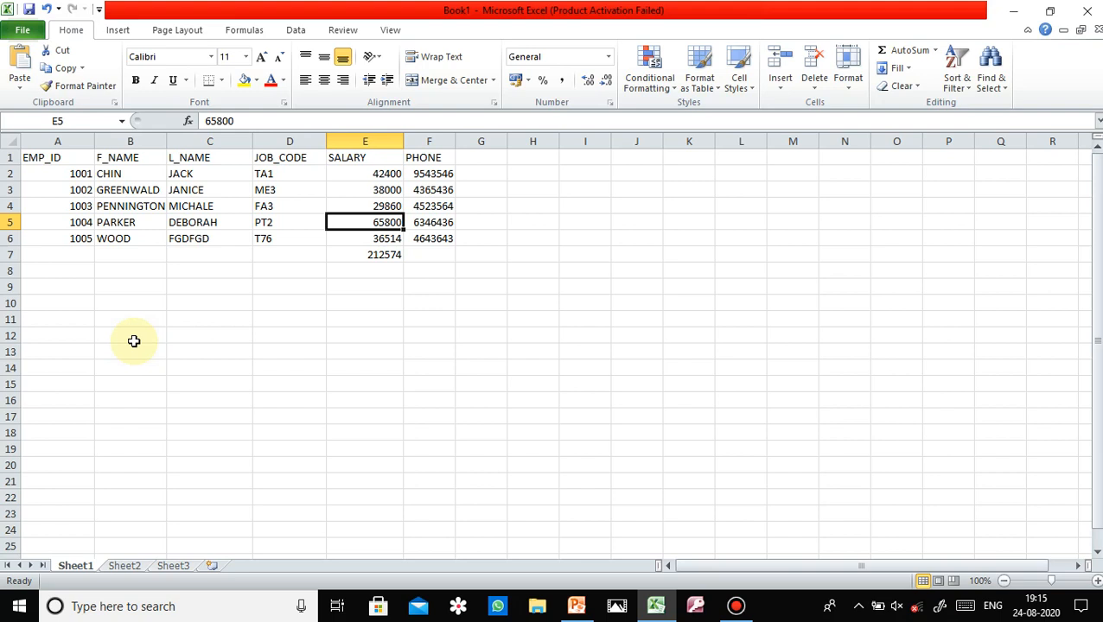
left_click(54, 175)
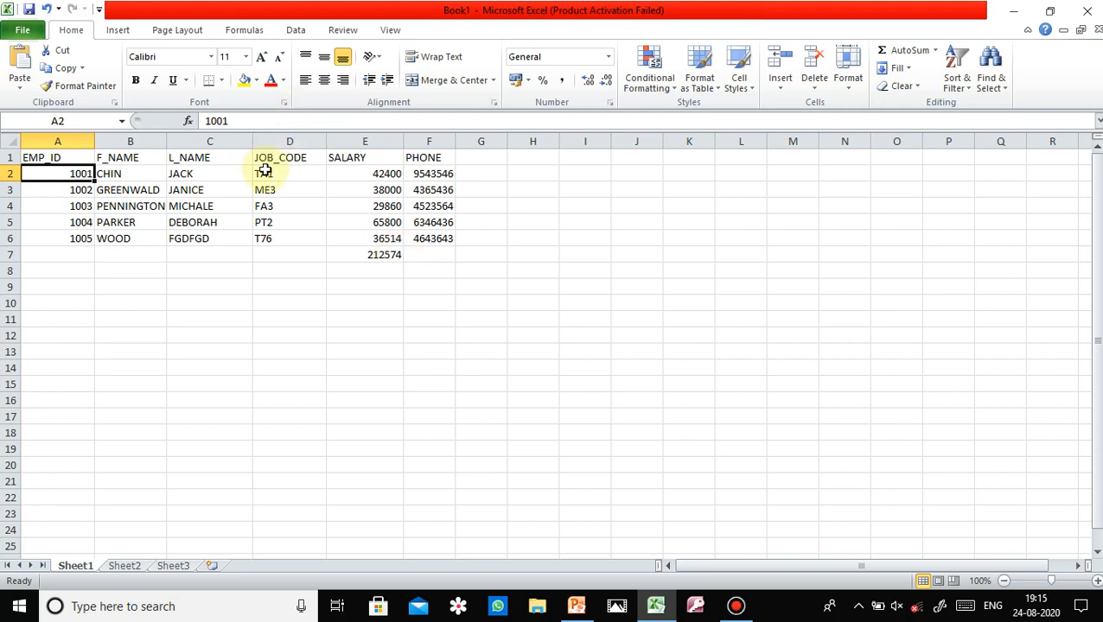
left_click(366, 177)
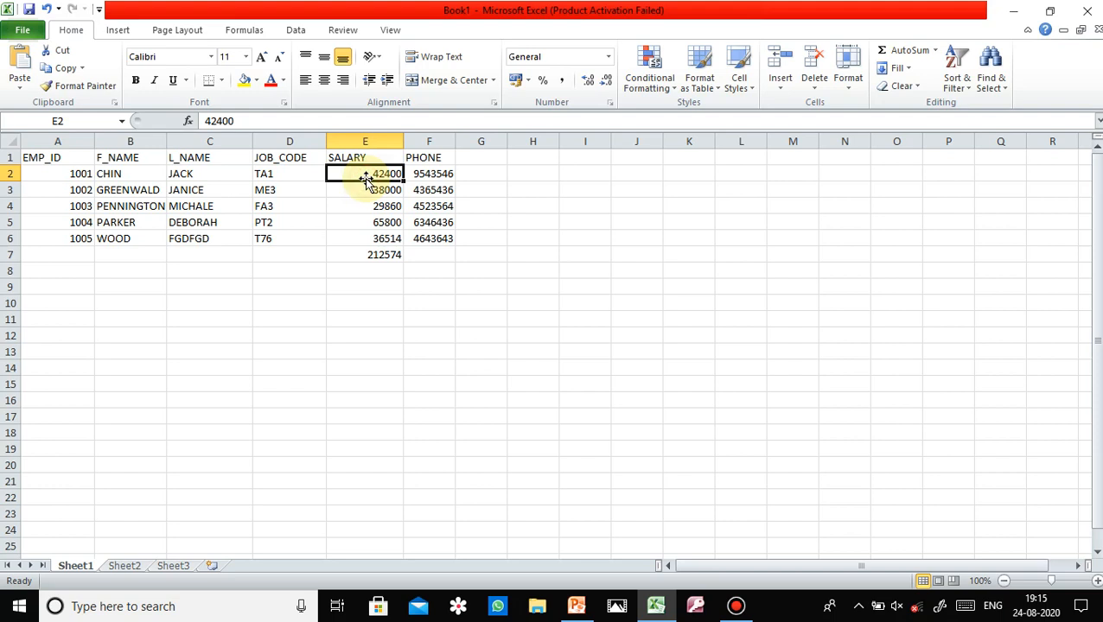
left_click(290, 174)
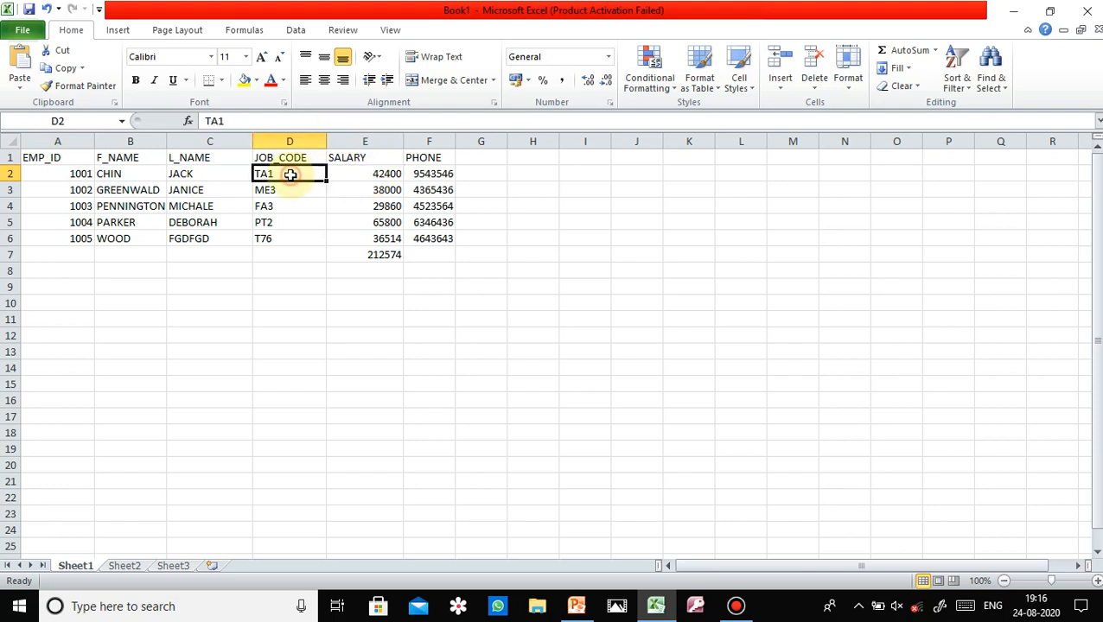
left_click(425, 175)
left_click(389, 189)
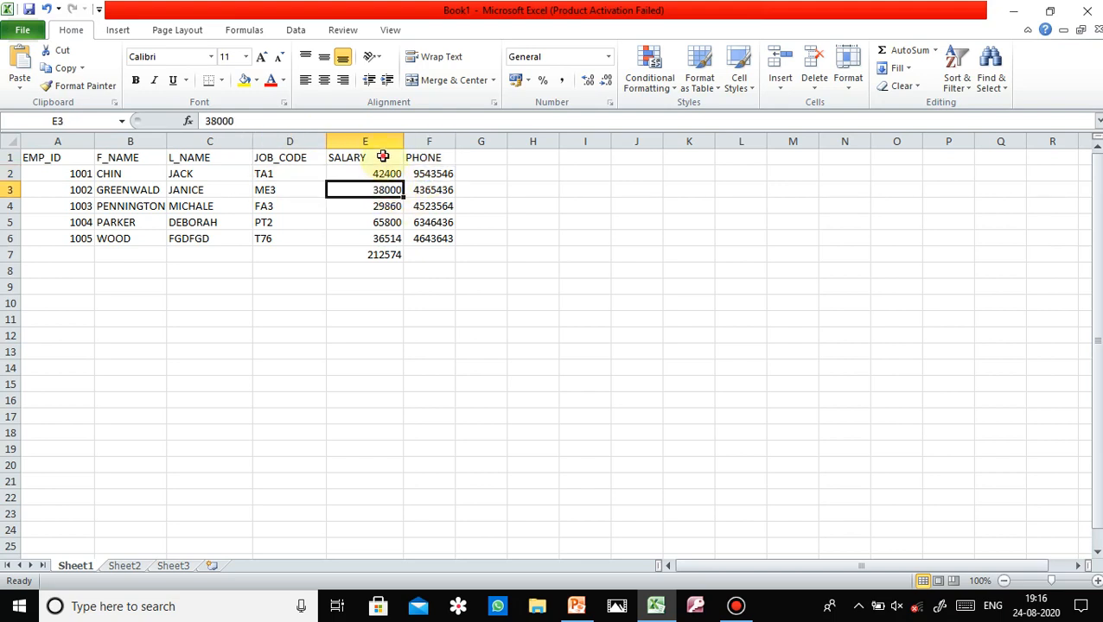
left_click(381, 158)
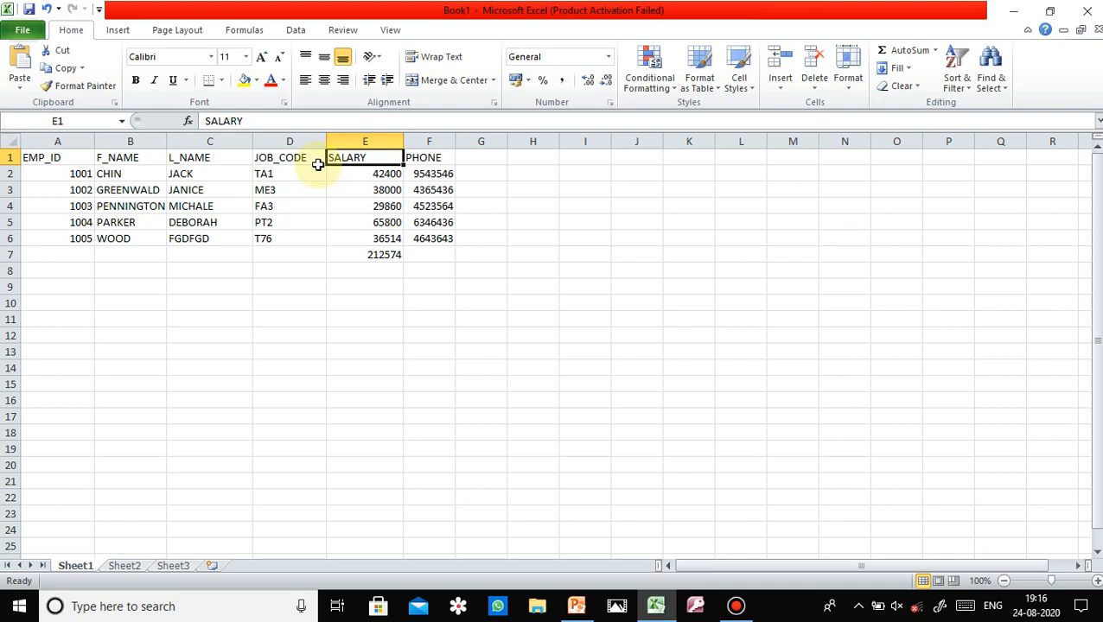
left_click(362, 176)
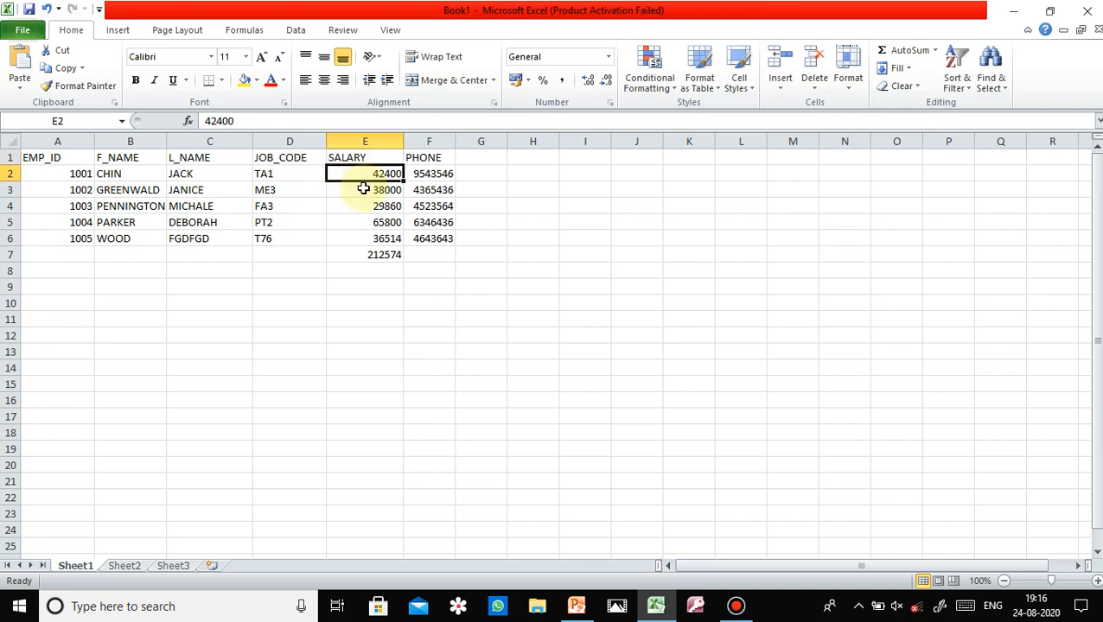
left_click(363, 190)
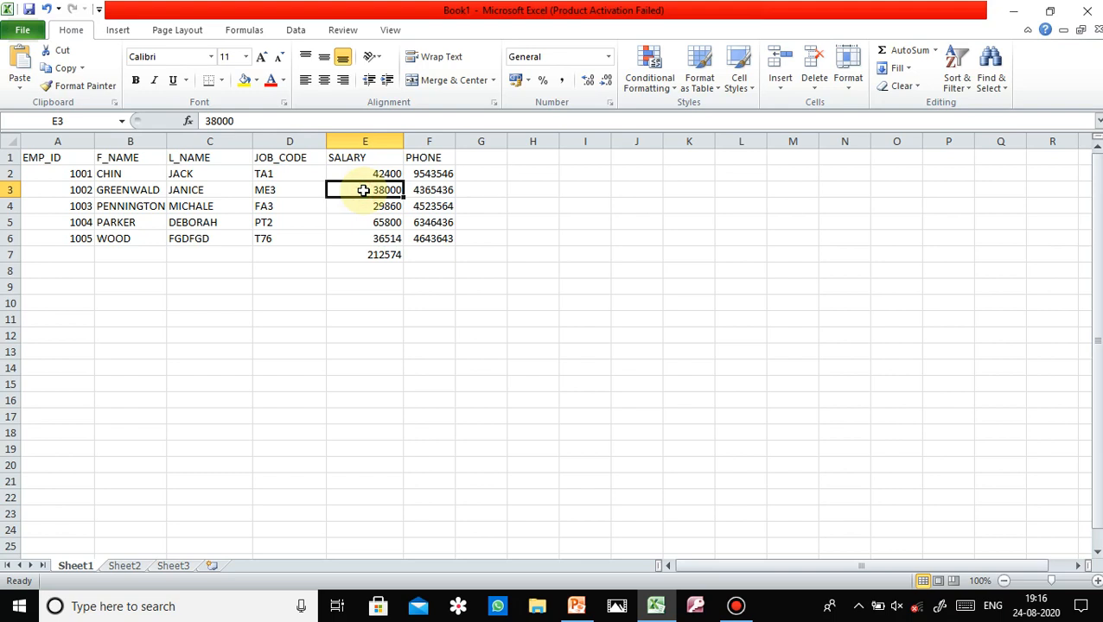
- Try to copy the SUM formula from E7 into F7
left_click(394, 120)
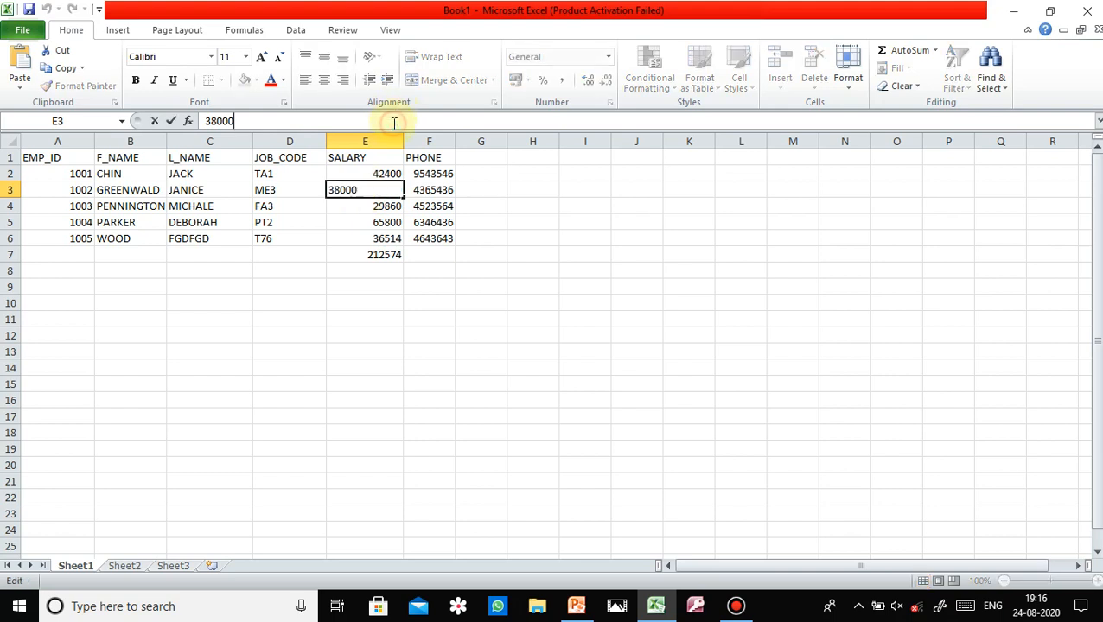
left_click(377, 254)
left_click(384, 120)
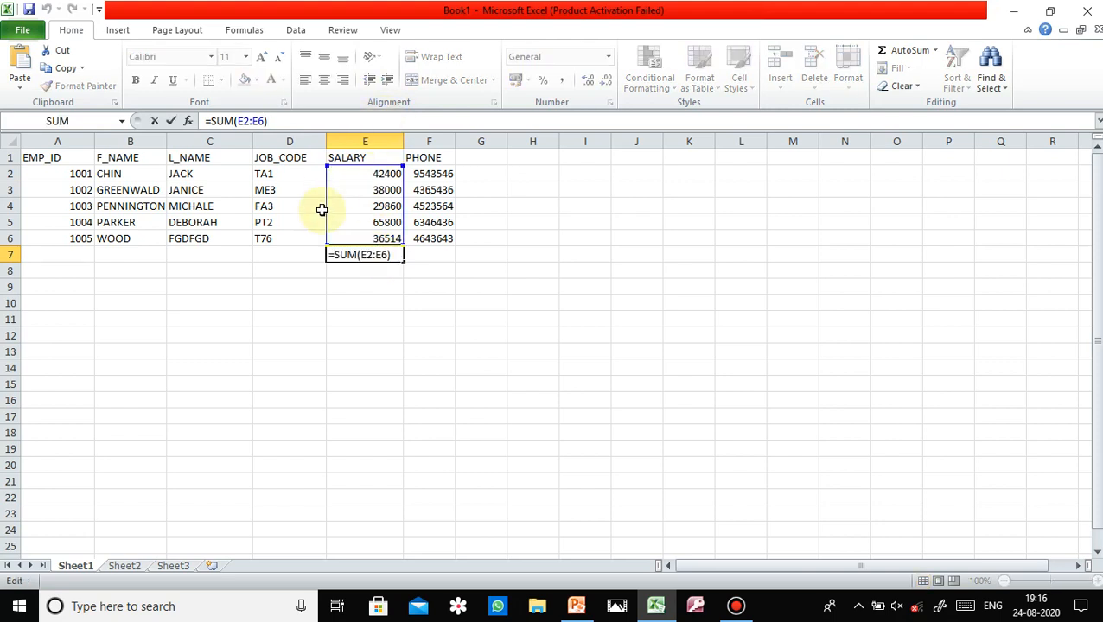
left_click_drag(267, 121, 185, 120)
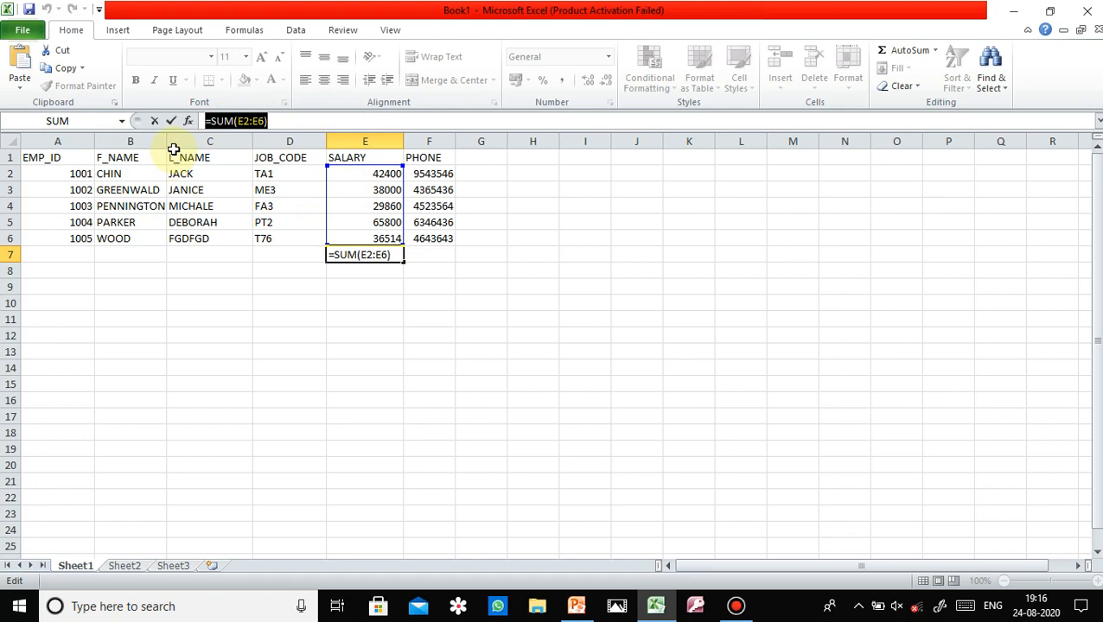
type("=")
left_click(418, 254)
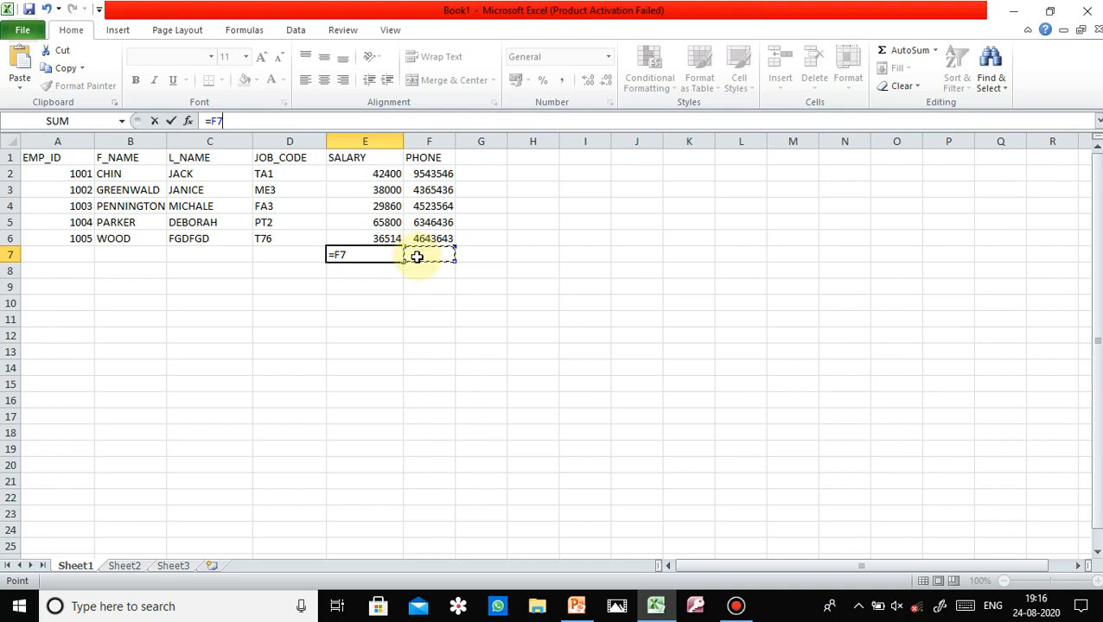
type("=SUM(E2:E6)")
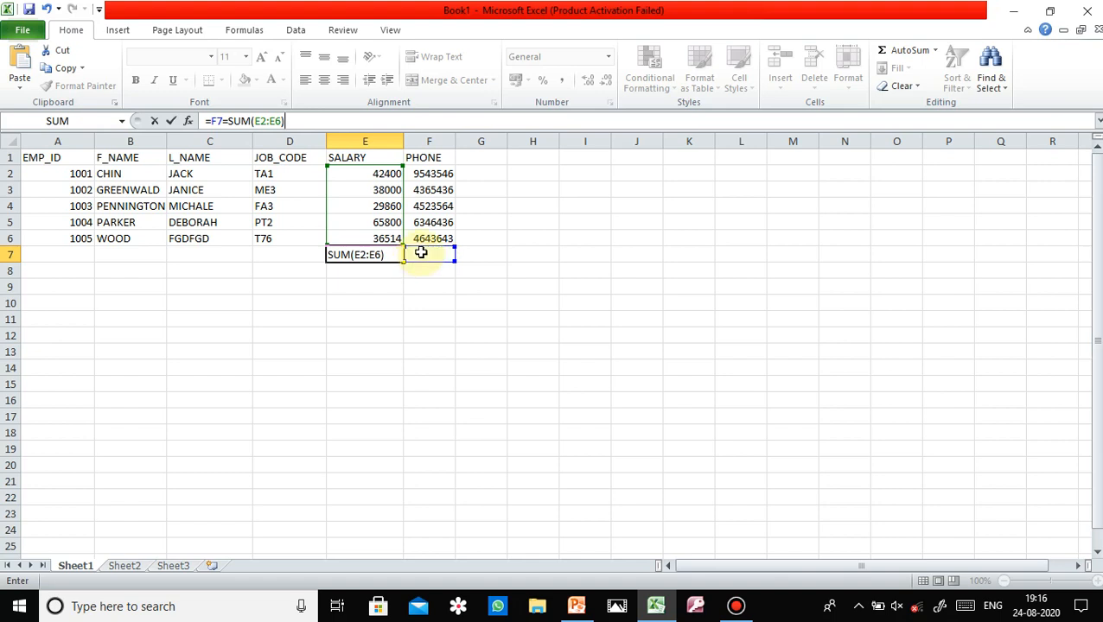
left_click(421, 252)
left_click(370, 251)
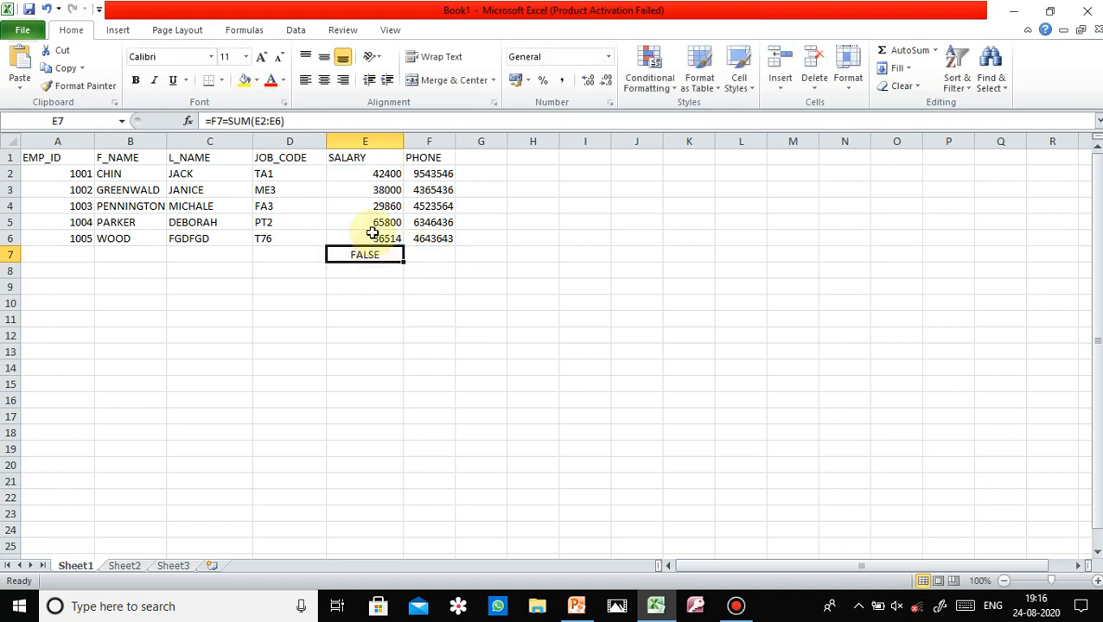
- Clear the faulty formula in E7, and undo the recent changes back to =SUM(E2:E6)
key("Delete")
left_click(369, 123)
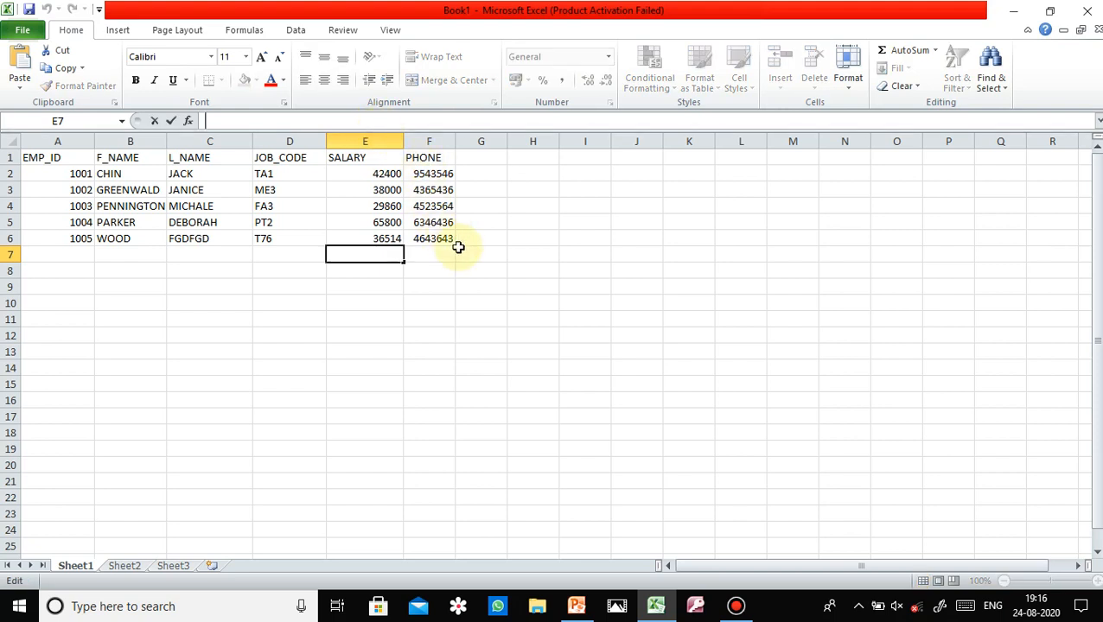
key("Escape")
key("ctrl+z")
key("ctrl+z")
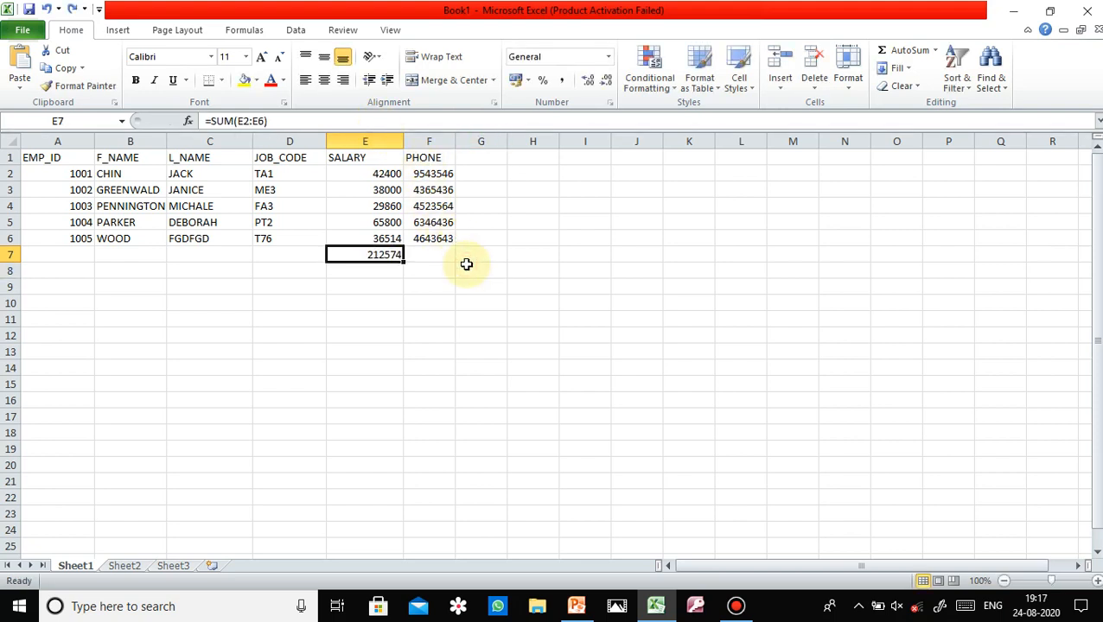
key("ctrl+z")
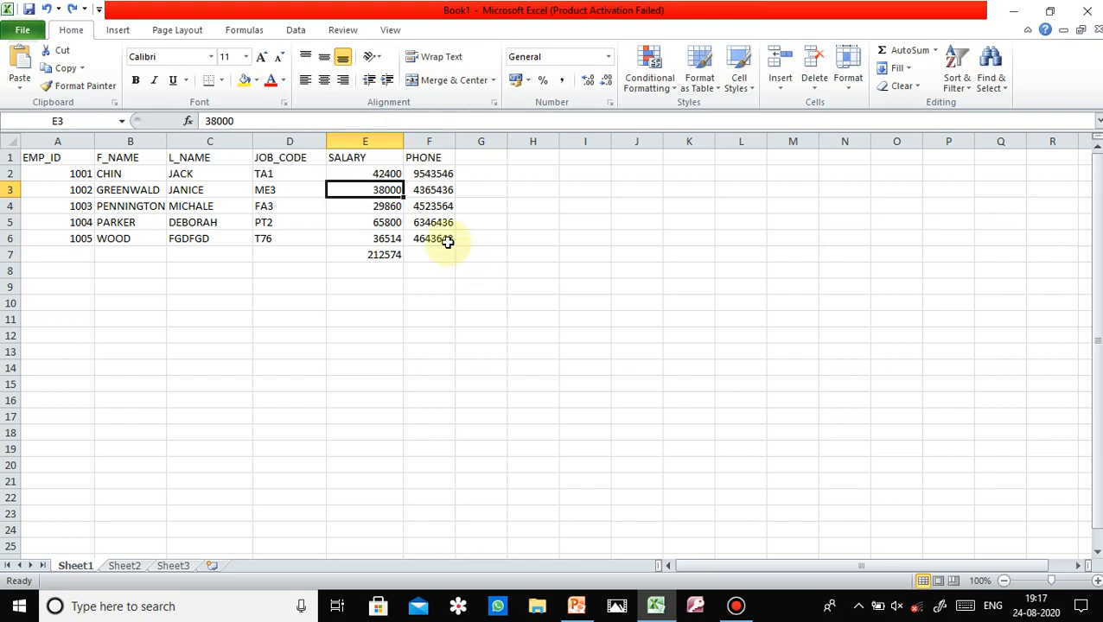
- Select the complete formula text =SUM(E2:E6) in E7 and copy it
left_click(346, 121)
left_click(360, 257)
left_click(346, 122)
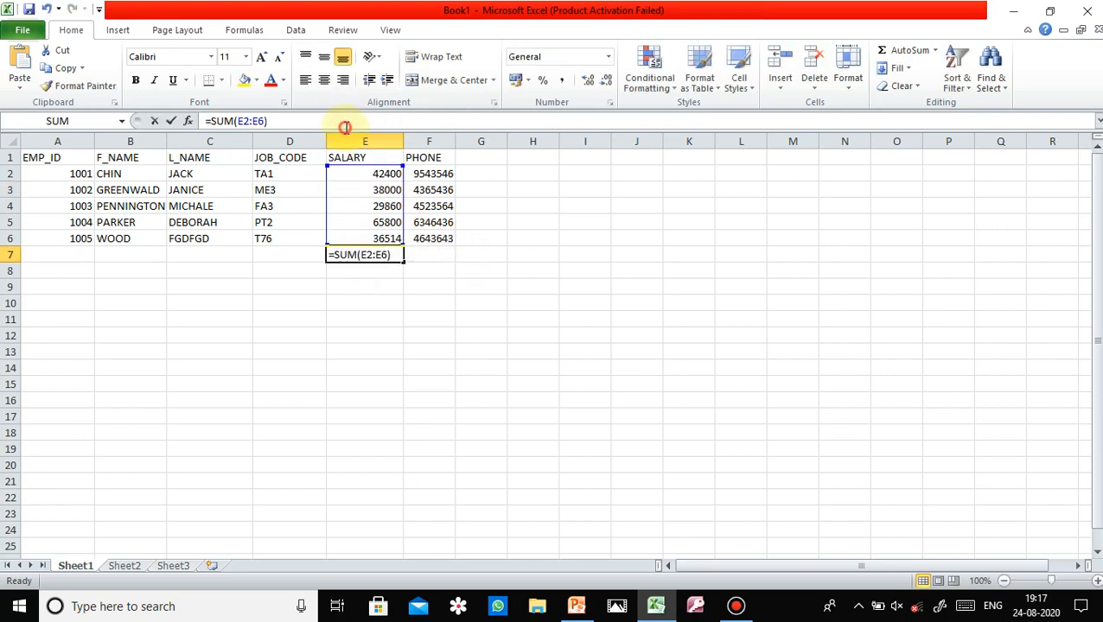
left_click_drag(400, 255, 328, 255)
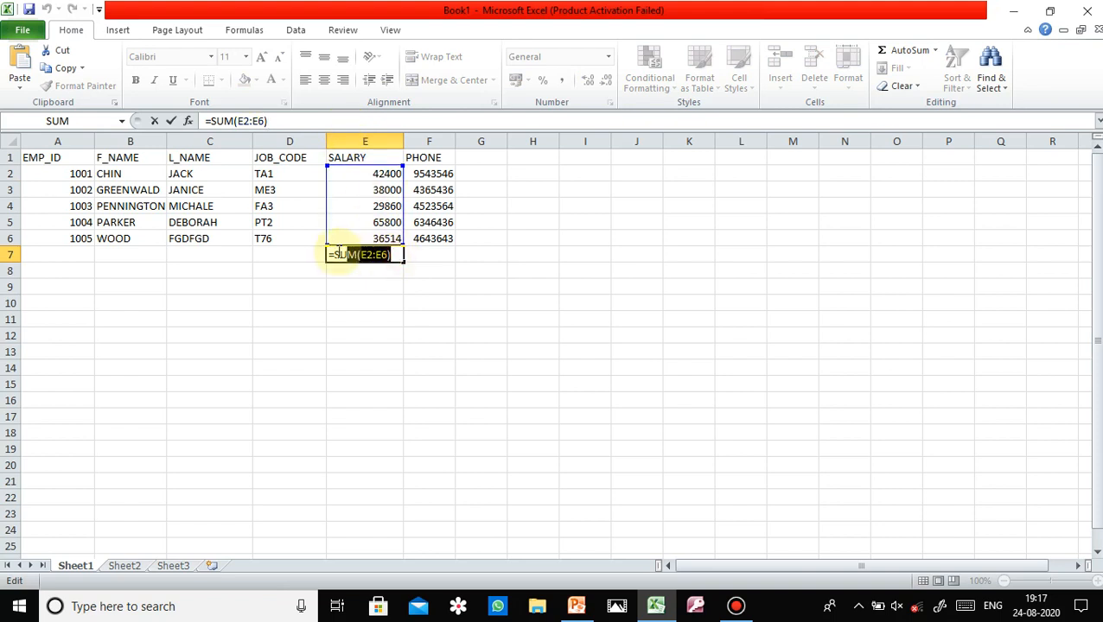
type("=")
left_click(409, 253)
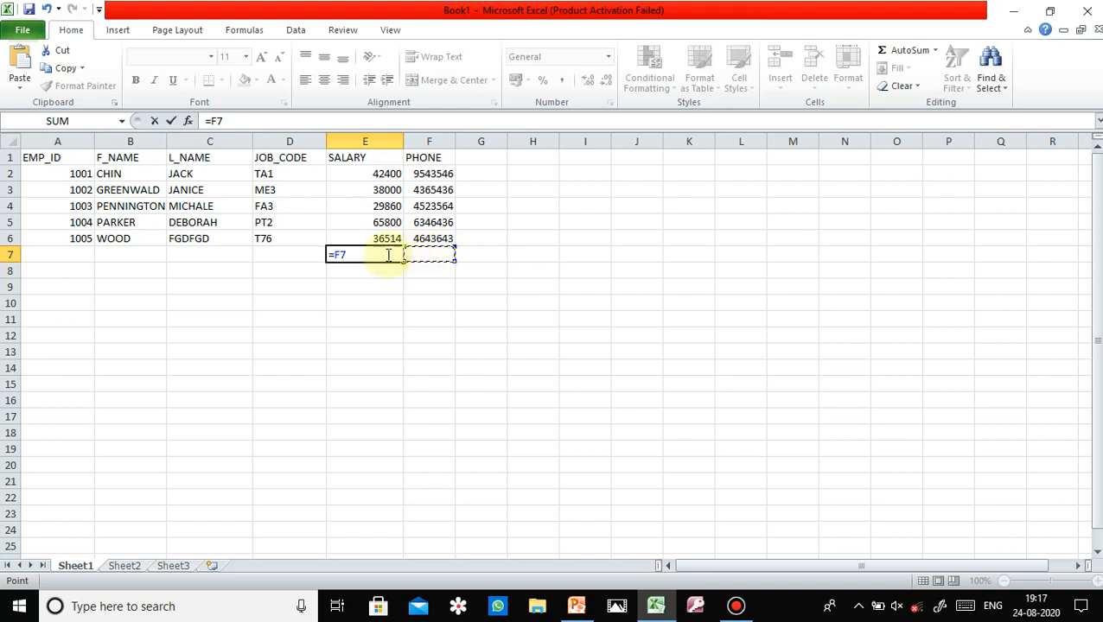
left_click(388, 255)
key("ctrl+z")
type("=")
left_click(342, 317)
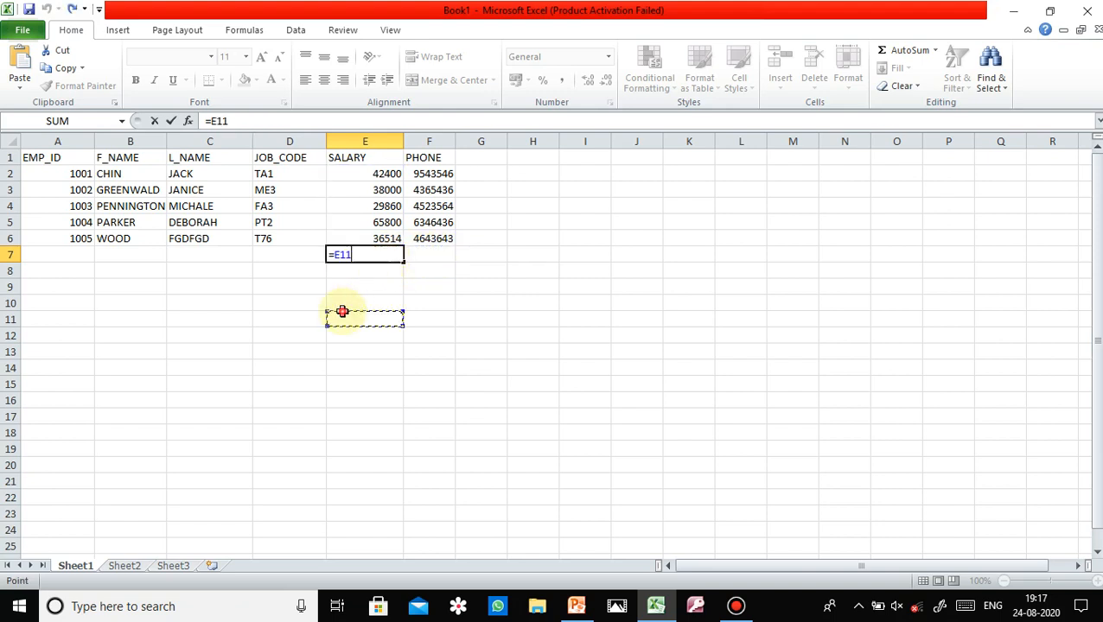
key("ctrl+z")
key("ctrl+c")
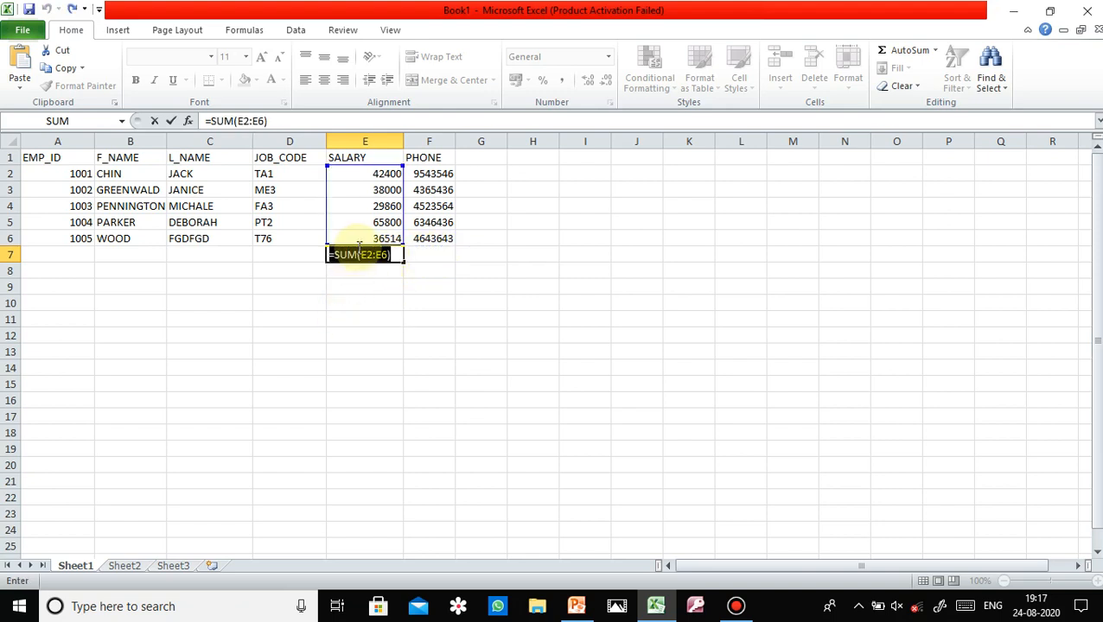
type("=")
left_click(359, 175)
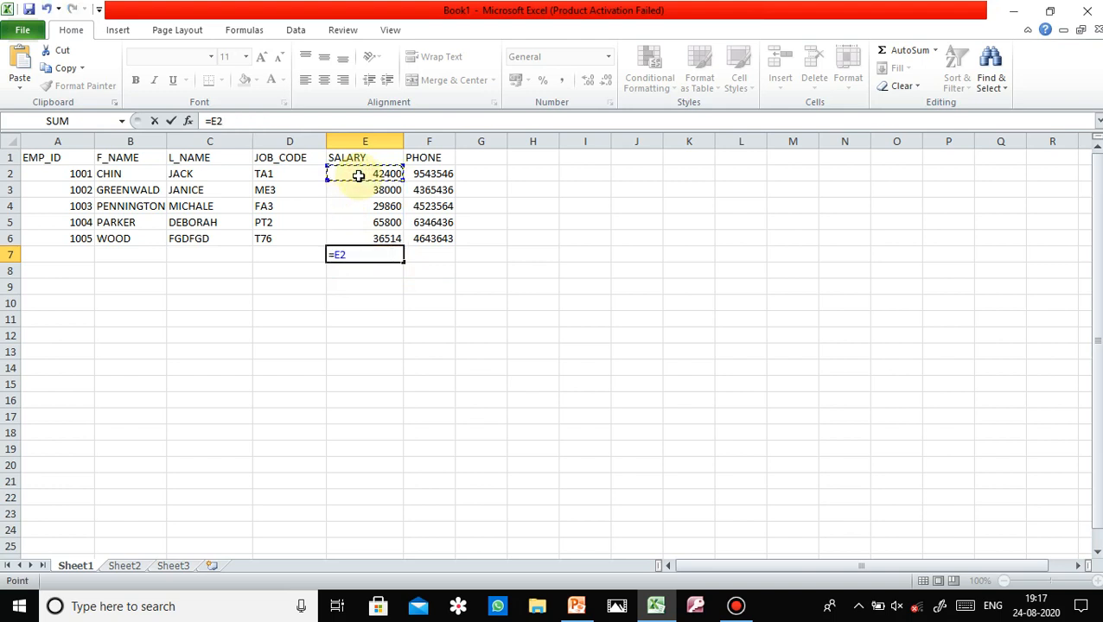
key("ctrl+z")
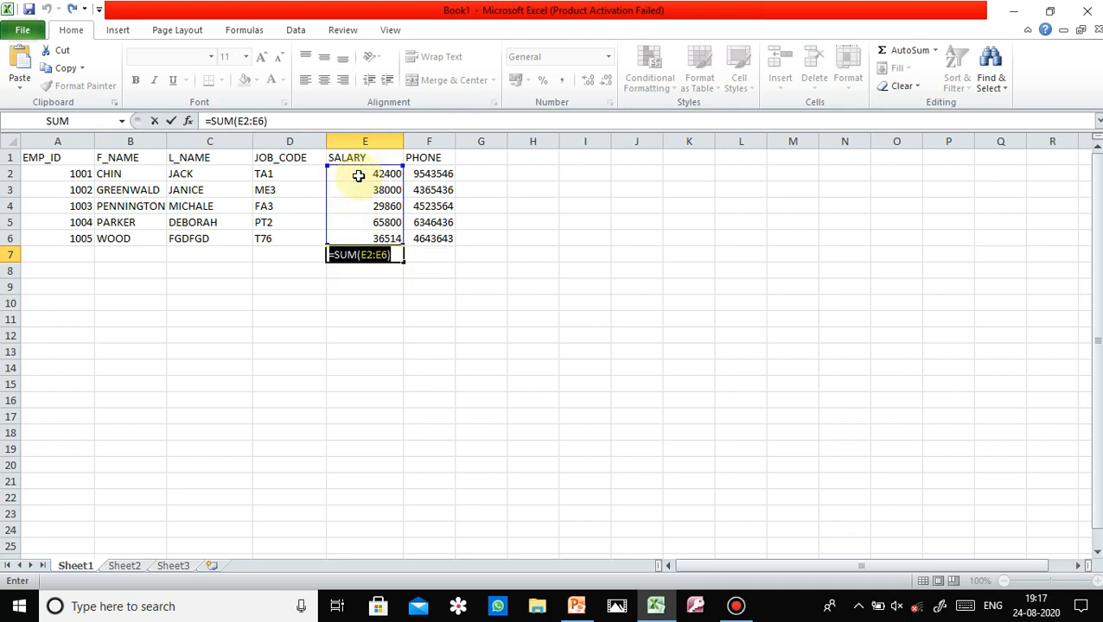
- Leave E7 and paste the copied formula =SUM(E2:E6) into F7, below the PHONE column
left_click(245, 123)
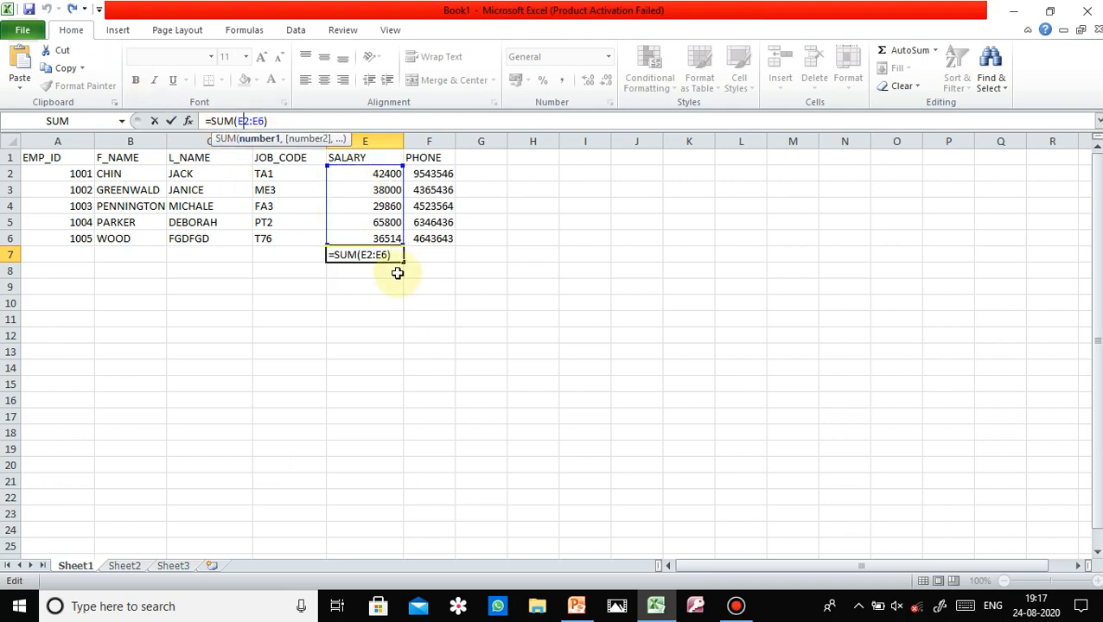
left_click(426, 254)
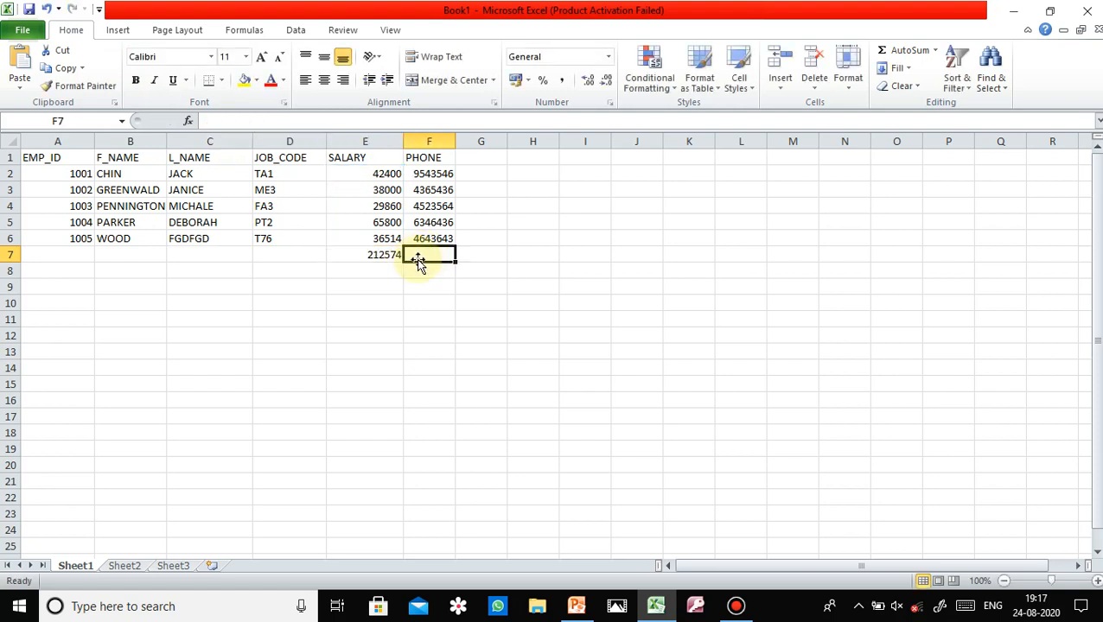
key("ctrl+v")
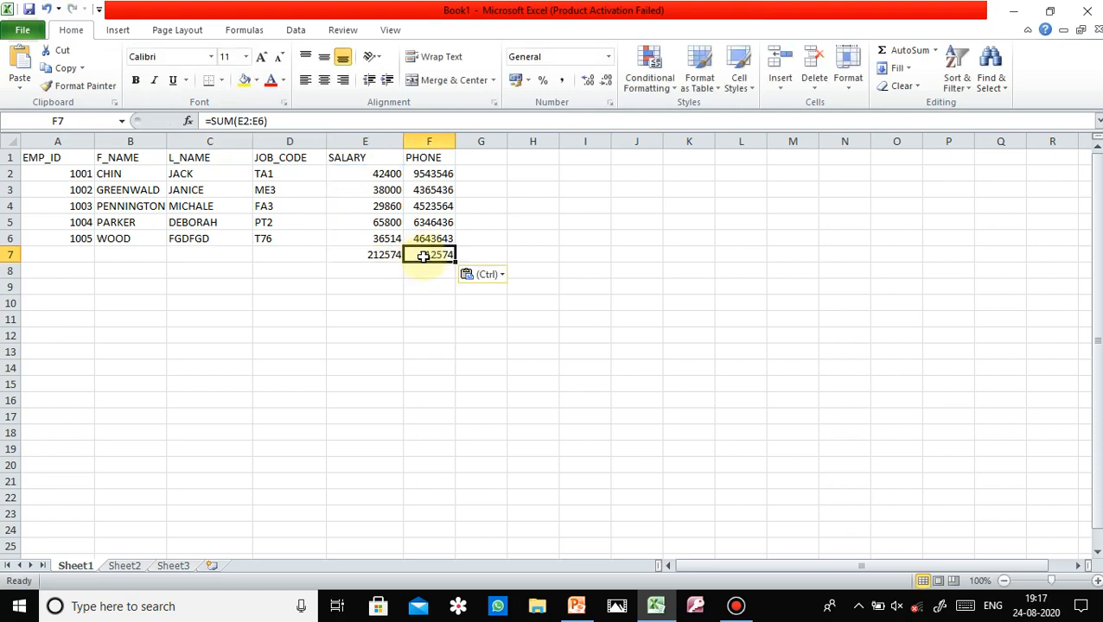
- Compare the PHONE entries with the pasted formula in F7 and clear F7
left_click(441, 173)
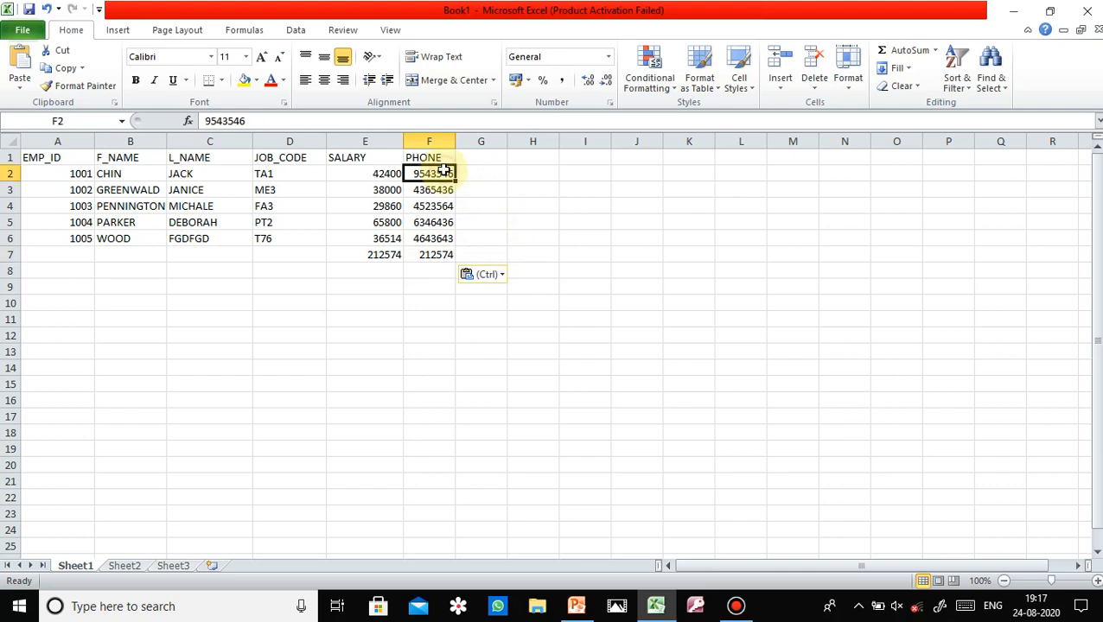
left_click(435, 240)
left_click(432, 253)
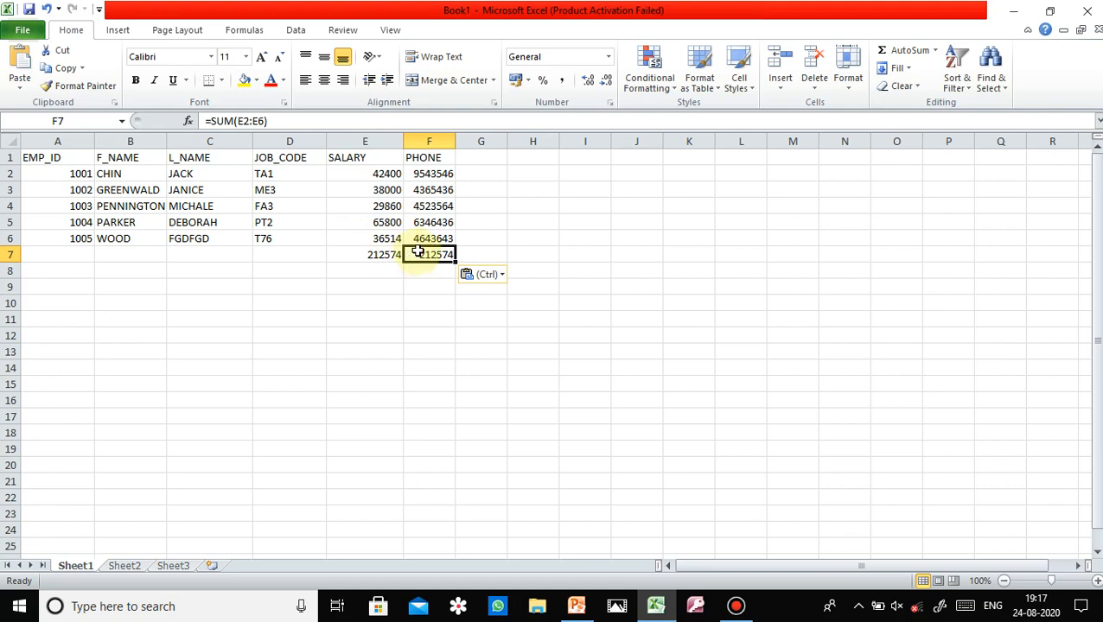
key("Escape")
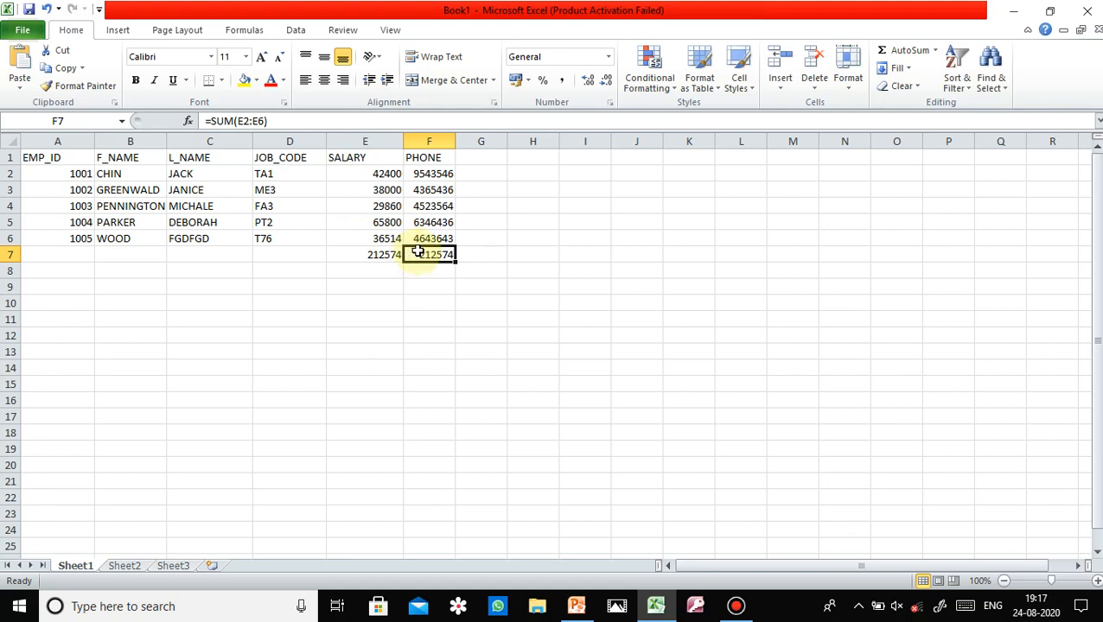
key("Delete")
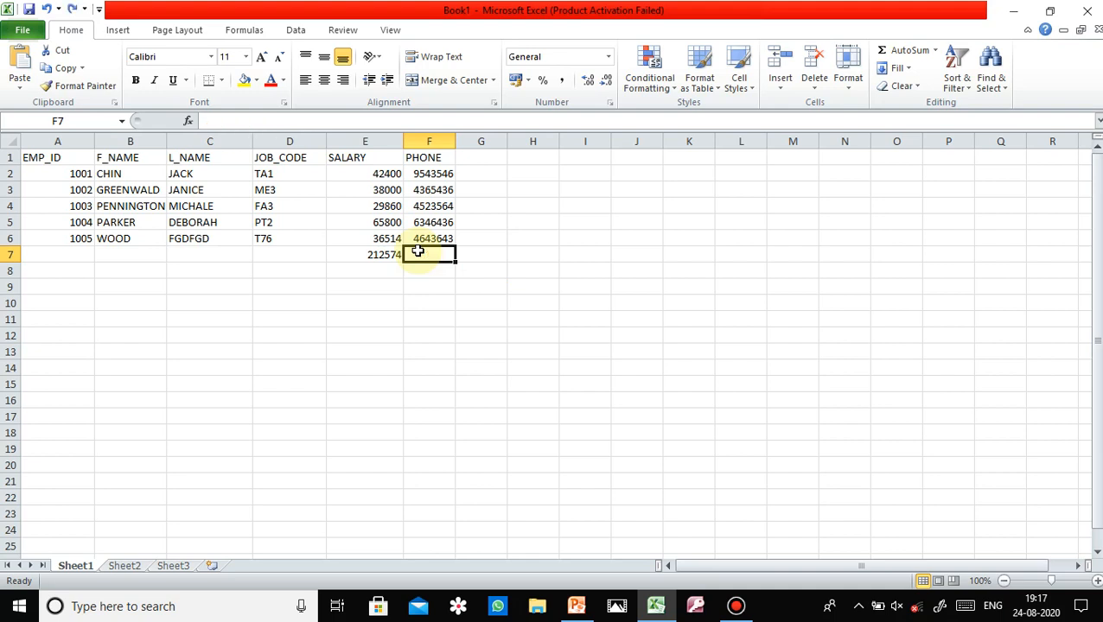
left_click(701, 259)
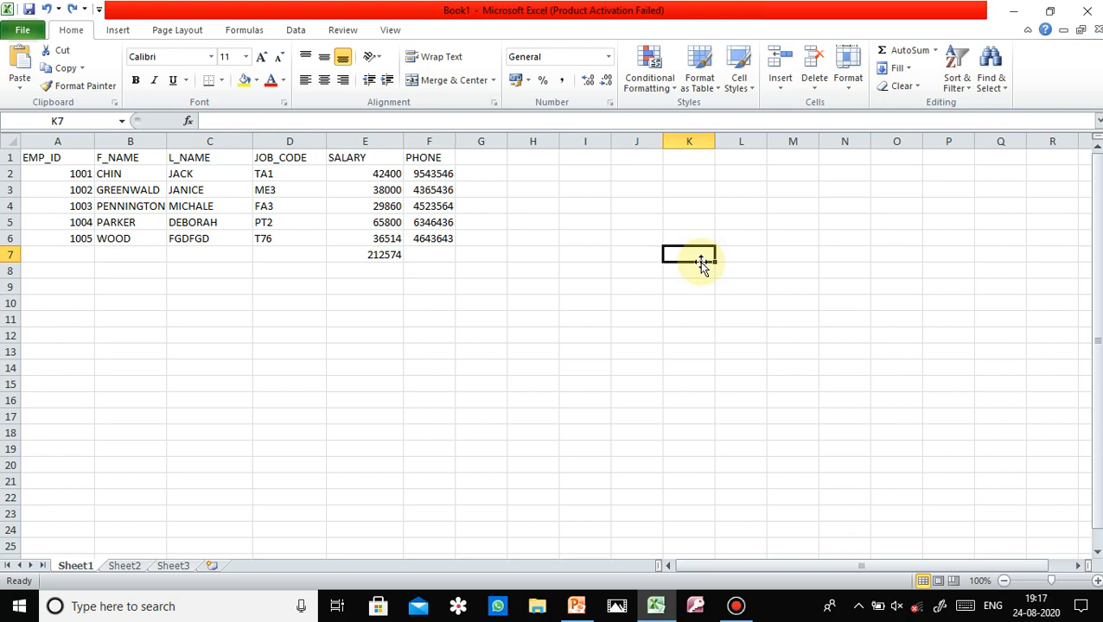
left_click(349, 178)
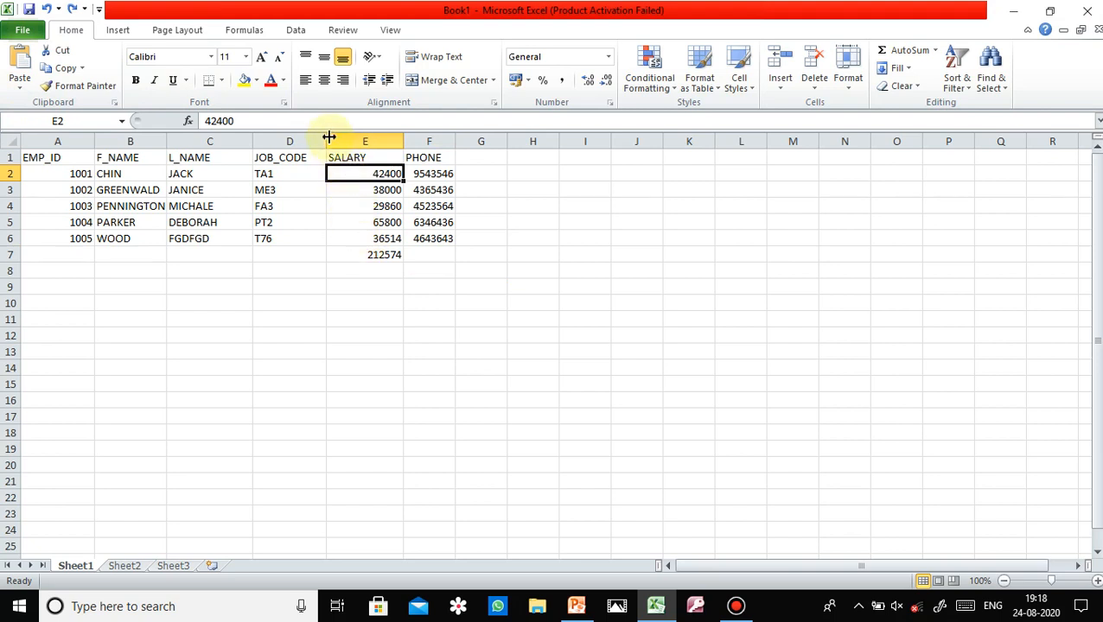
- Try inserting a blank column before the JOB_CODE column, and undo the insertion
right_click(316, 141)
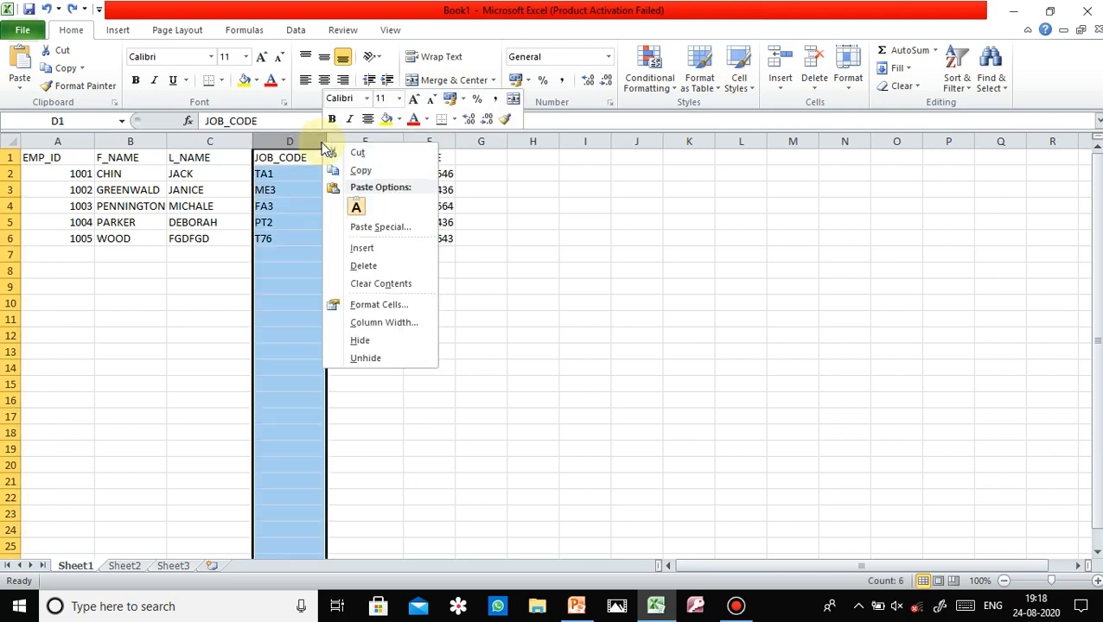
left_click(309, 134)
right_click(308, 136)
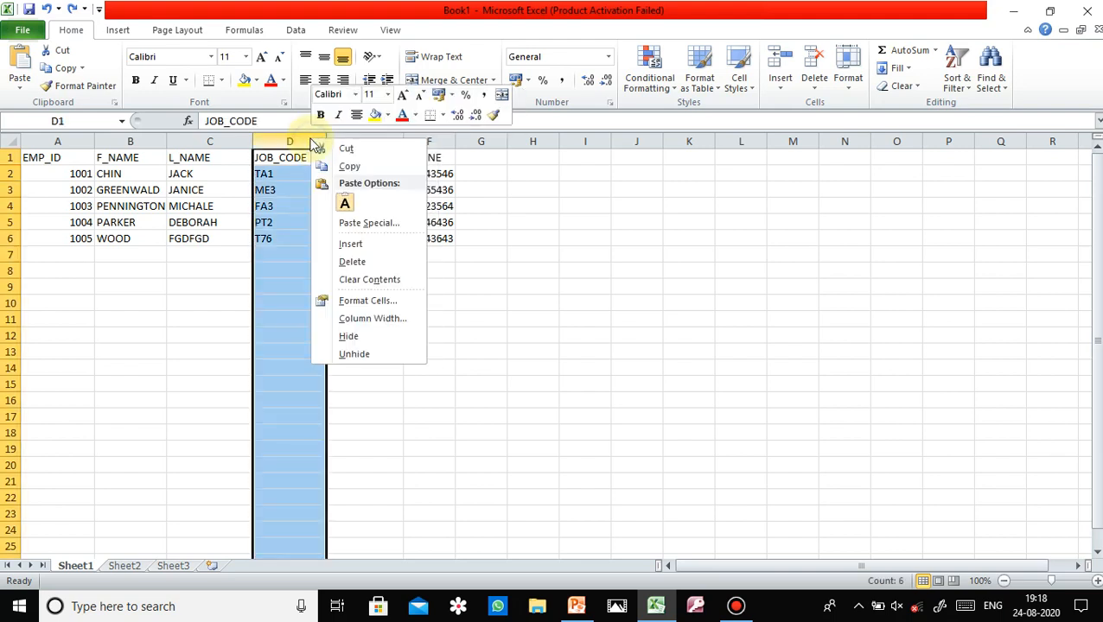
left_click(299, 139)
right_click(302, 142)
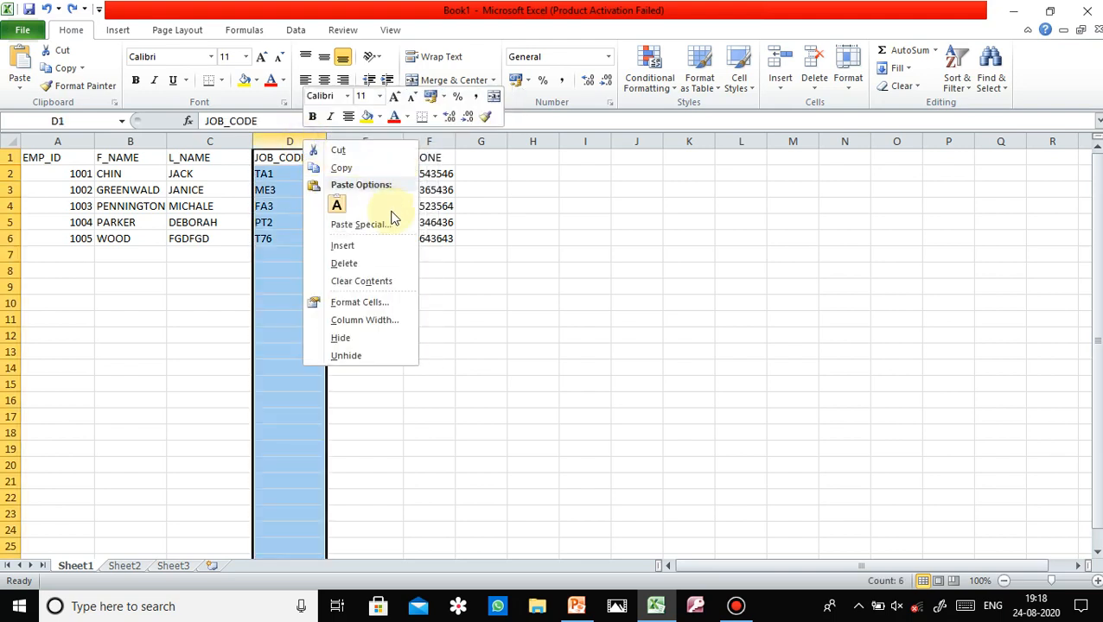
left_click(389, 244)
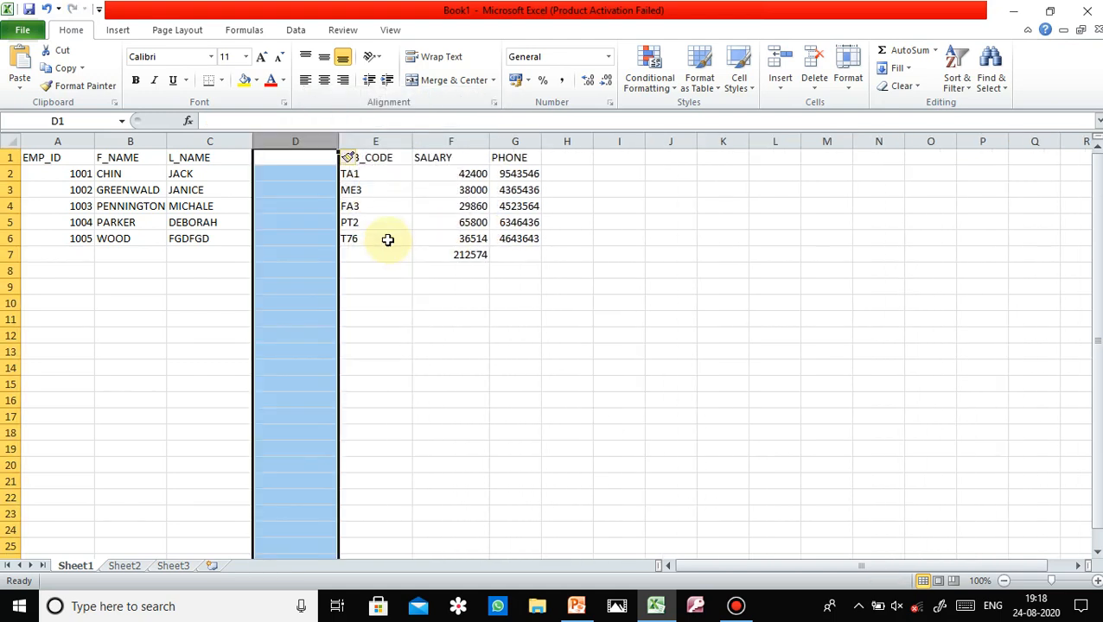
key("ctrl+z")
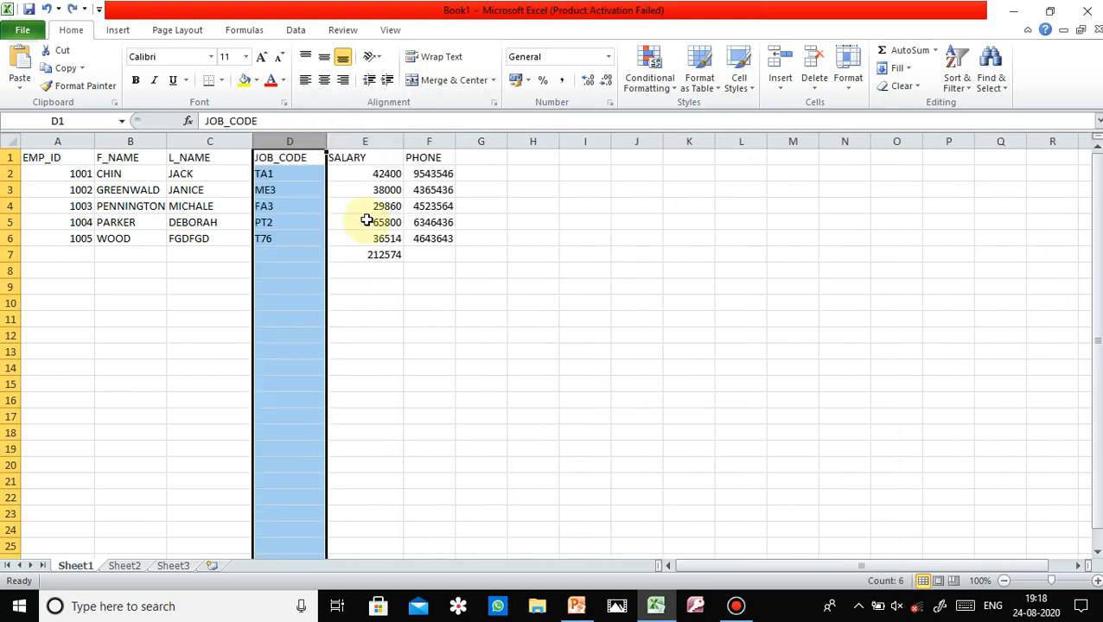
- Insert a blank column between the SALARY and PHONE columns
left_click(413, 140)
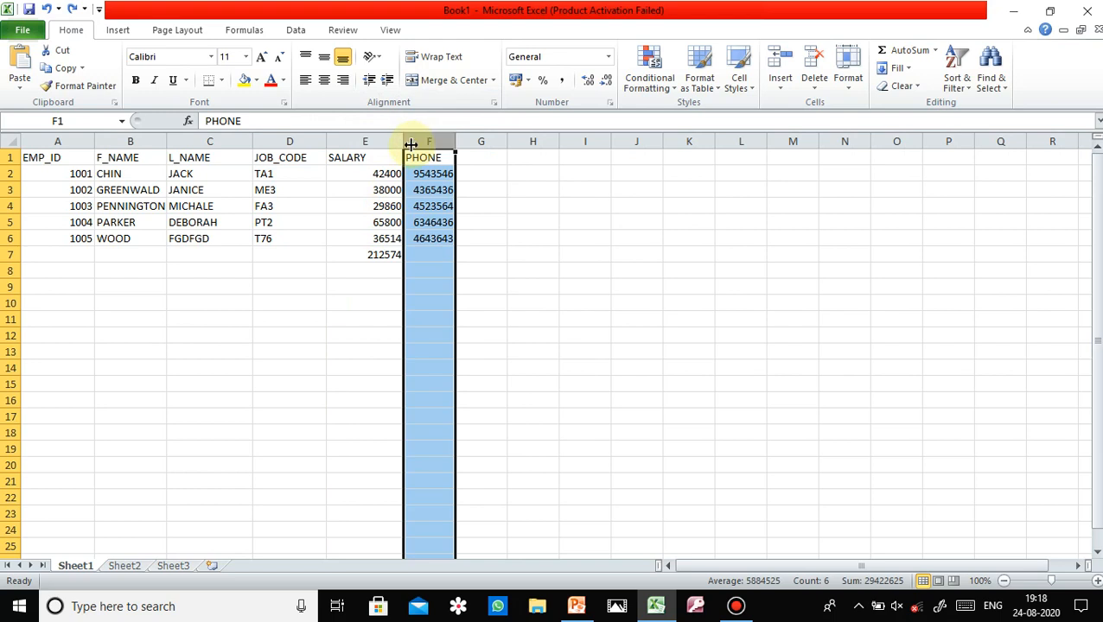
right_click(402, 145)
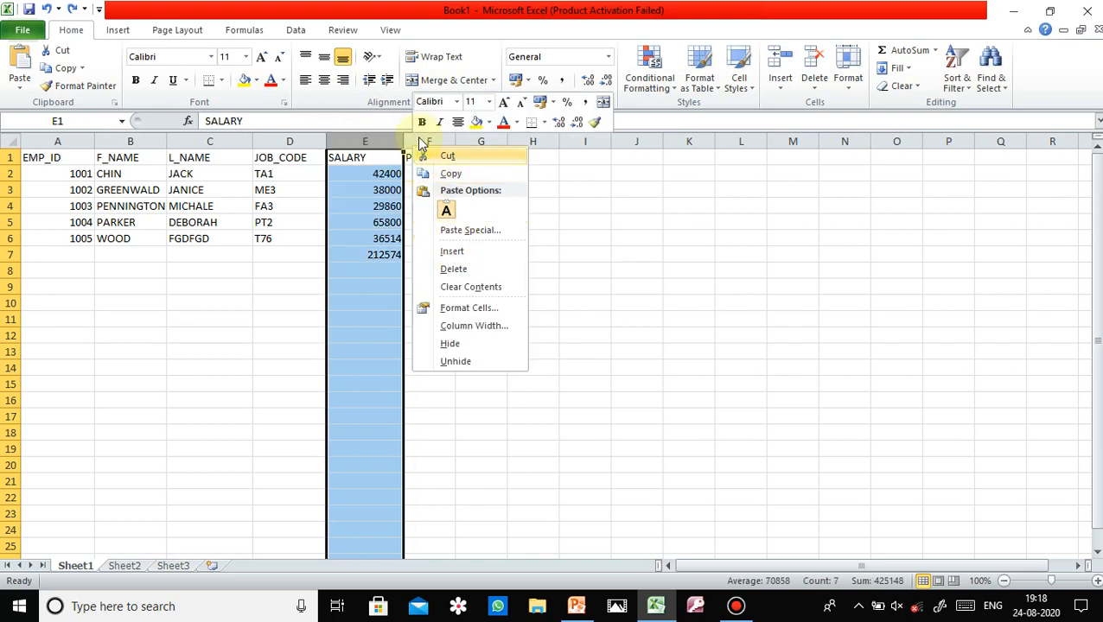
left_click(418, 139)
left_click(418, 138)
right_click(420, 140)
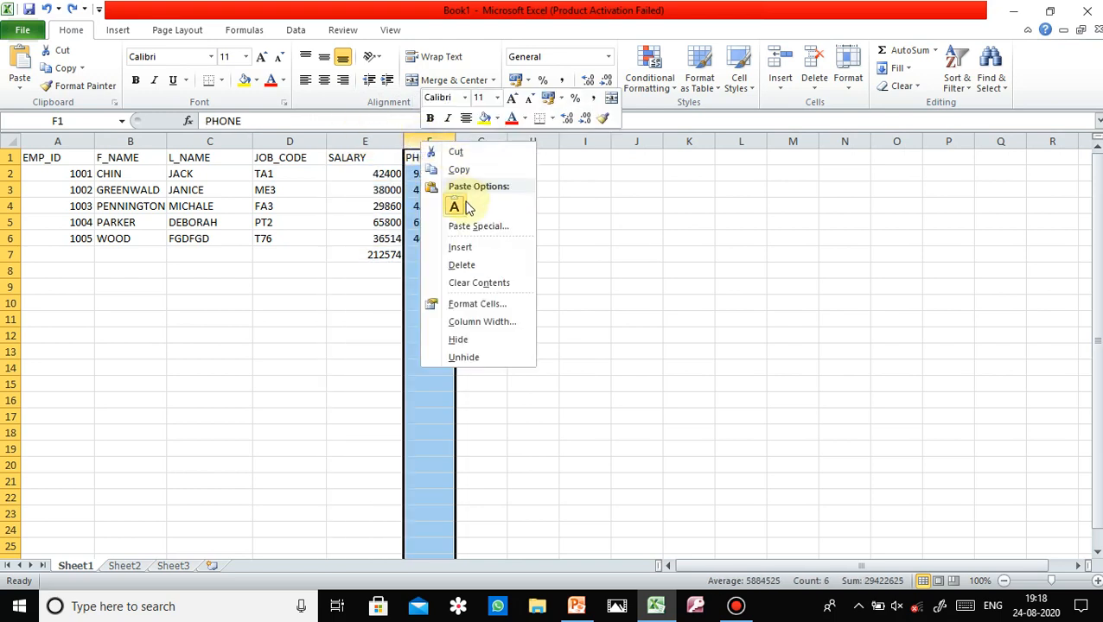
left_click(466, 250)
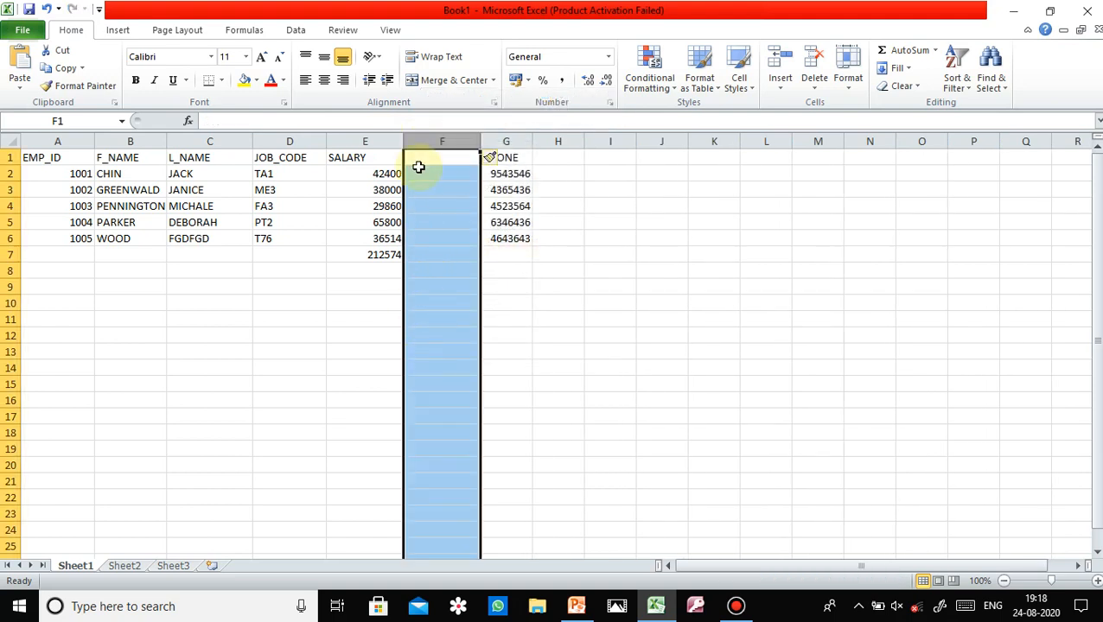
- Enter the header INCENTIVE in F1 of the new blank column
left_click(443, 155)
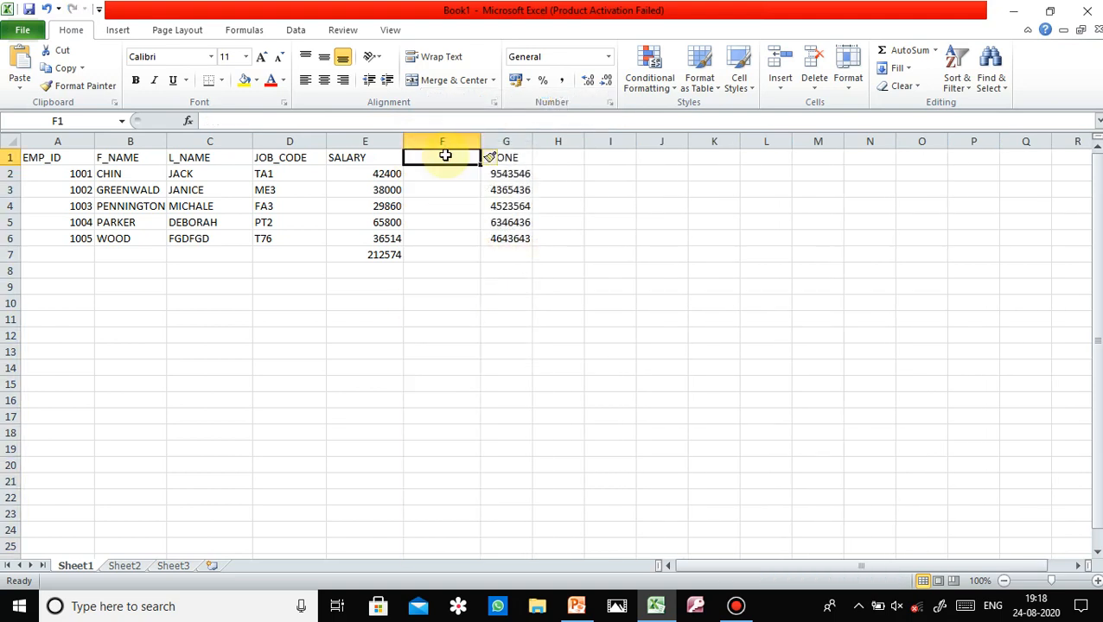
double_click(447, 157)
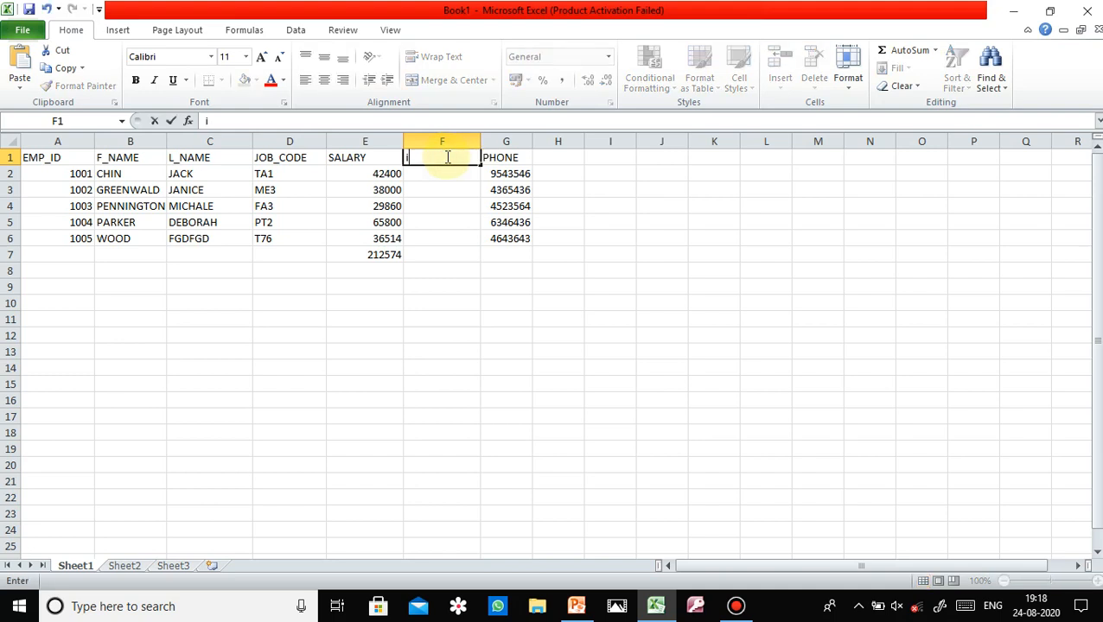
type("INCENTIVE")
- Enter the incentives 5000, 3000 and 2000 in F2, F3 and F4 for employees 1001 to 1003
left_click(455, 172)
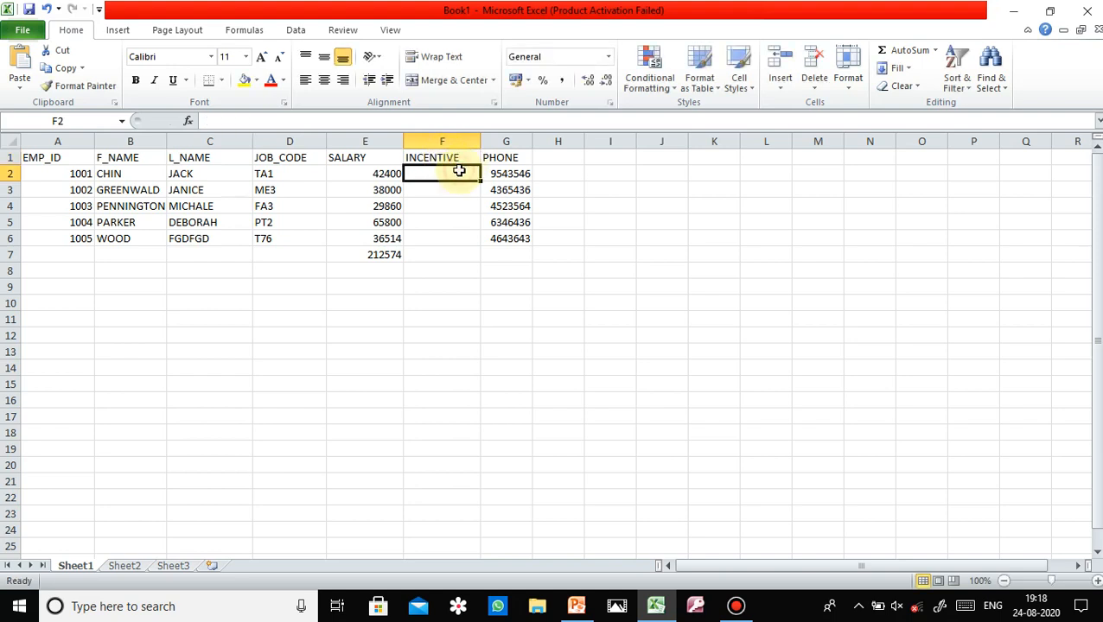
type("5000")
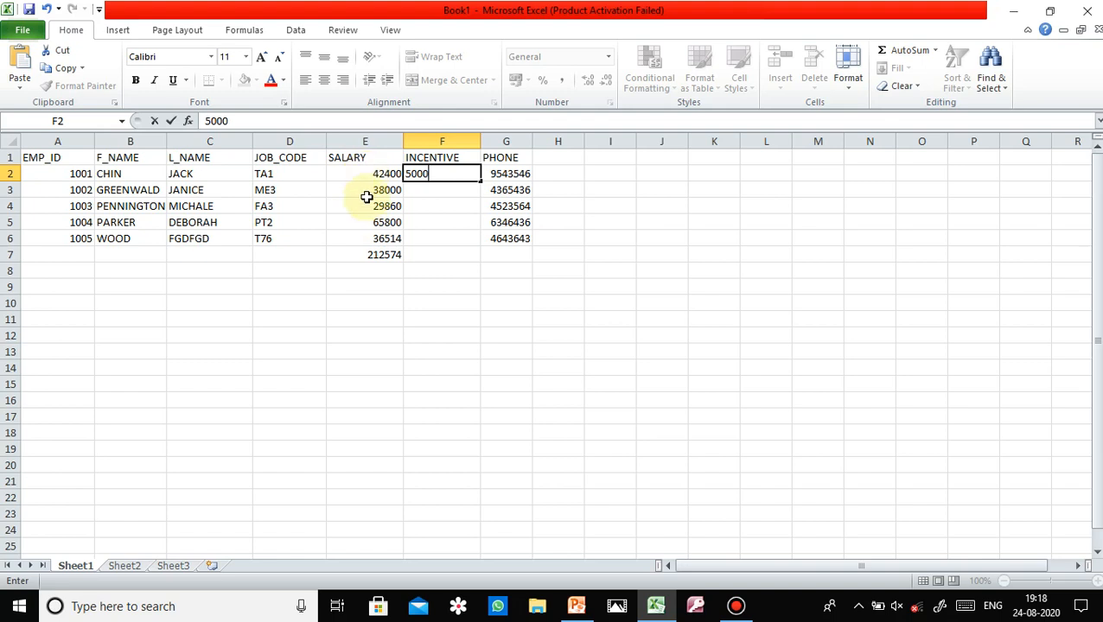
left_click(417, 186)
type("30")
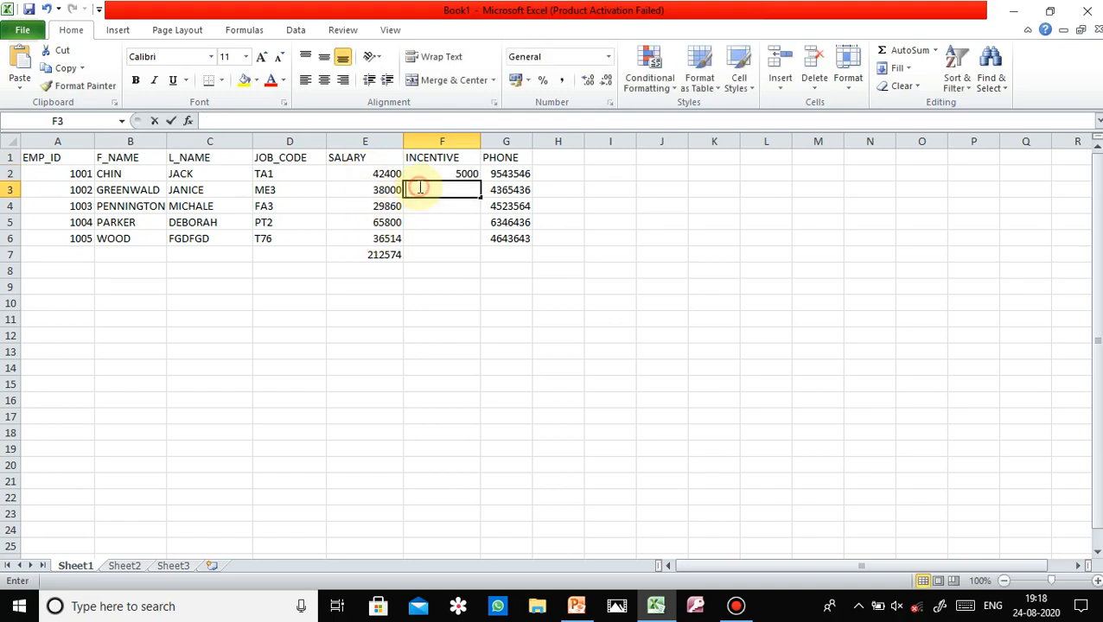
type("00")
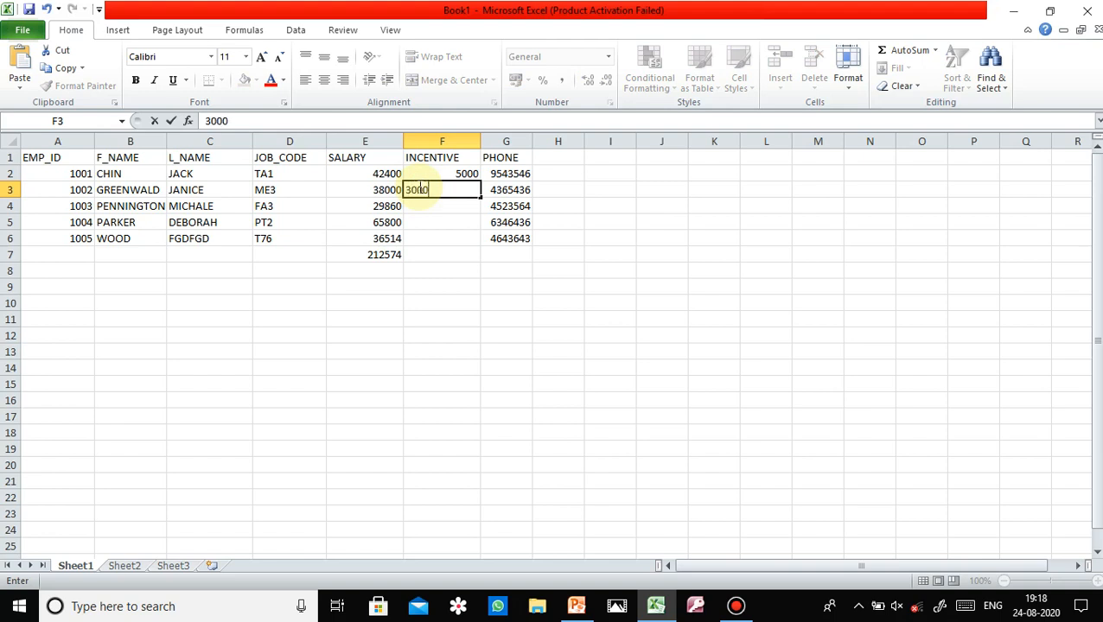
left_click(420, 214)
type("3")
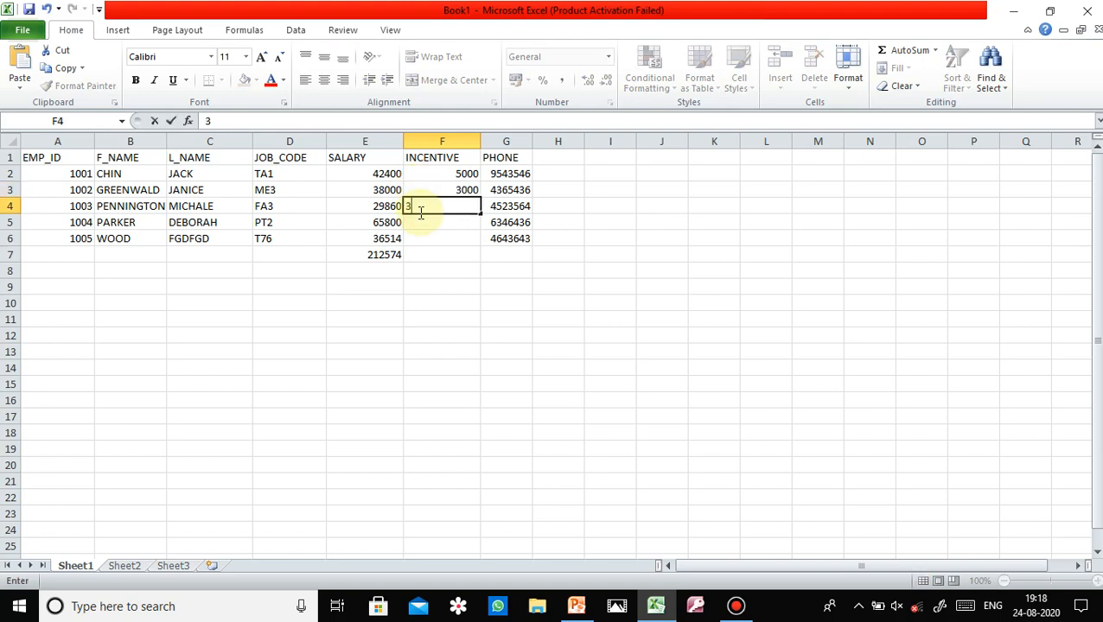
type("5")
key("BackSpace")
key("BackSpace")
type("2000")
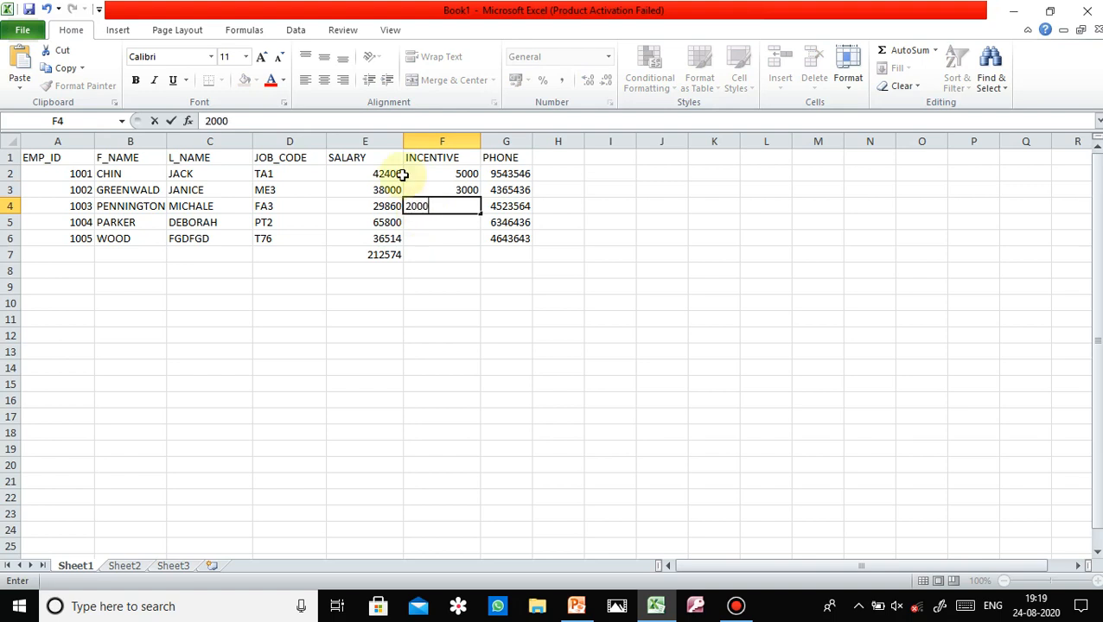
- Enter the incentives 1000 in F5 and 3000 in F6 for the last two employees
left_click(432, 222)
type("100")
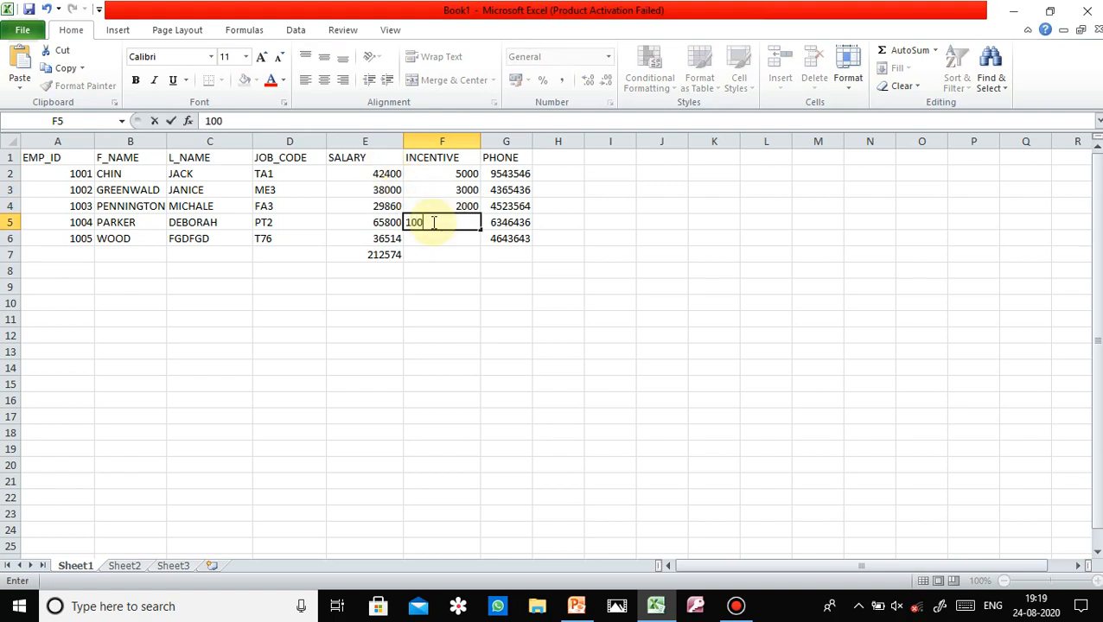
type("-0")
key("BackSpace")
key("BackSpace")
type("0")
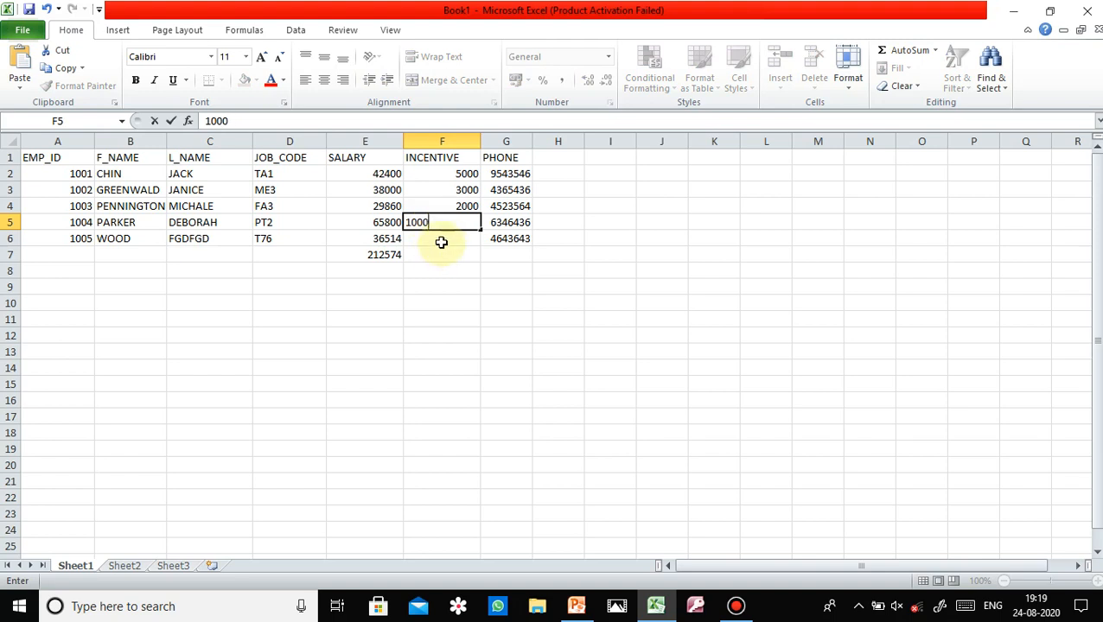
left_click(442, 236)
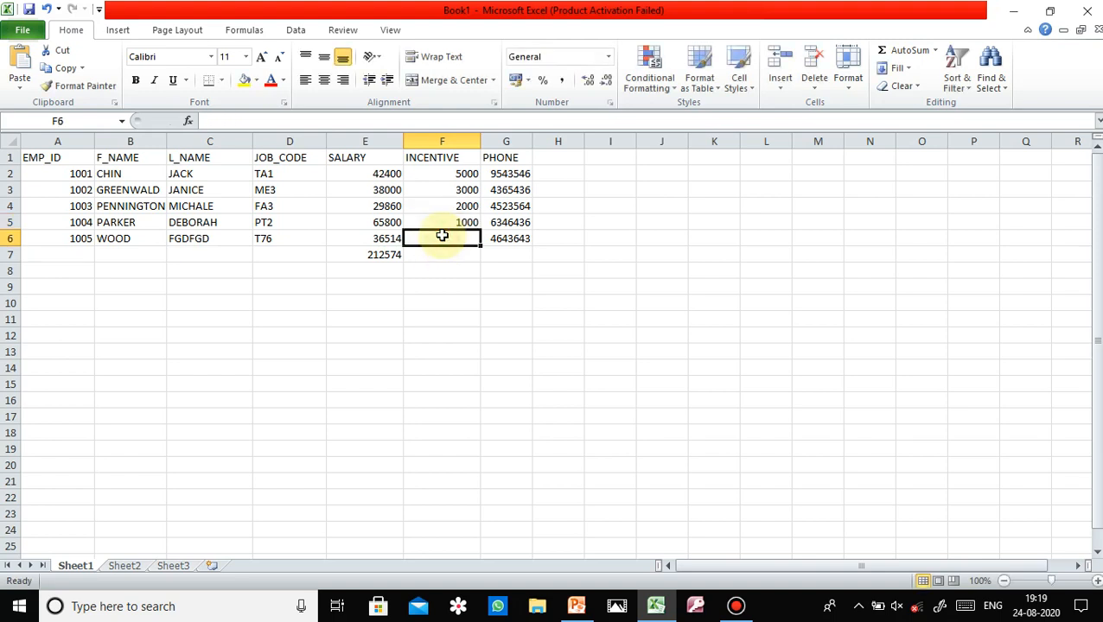
type("3000")
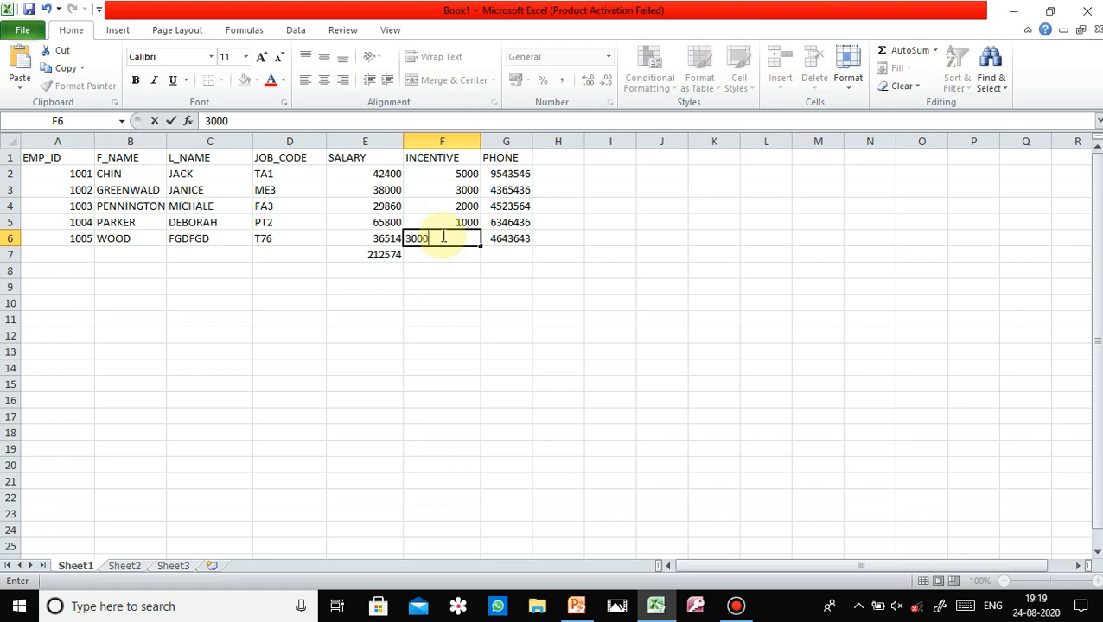
left_click(542, 271)
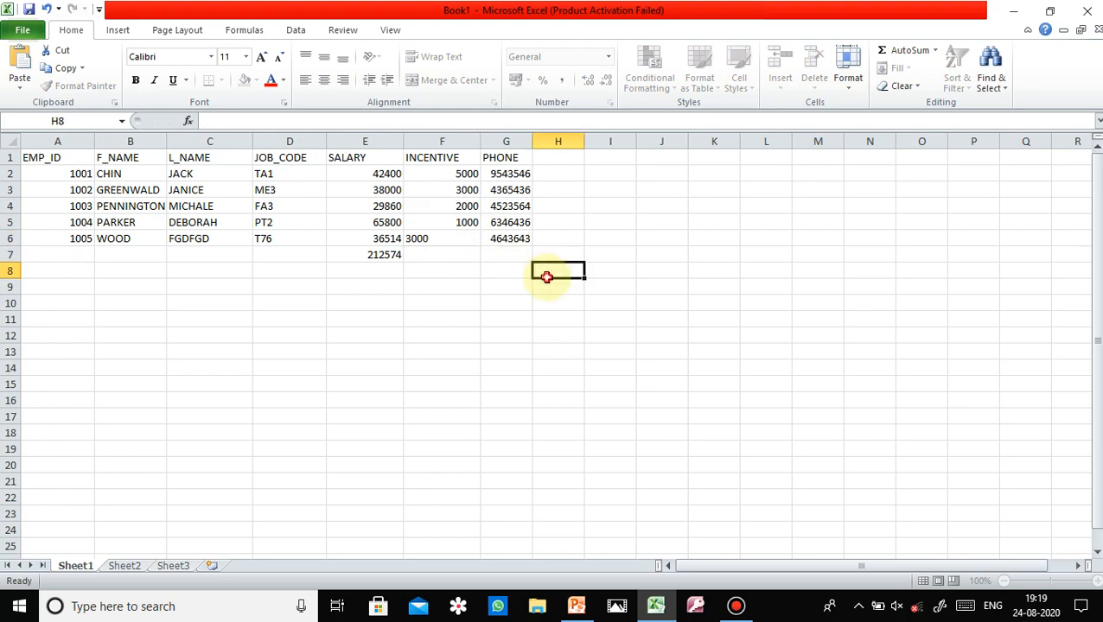
- Enter the header TOTAL SALARY in H1 and widen column H to fit it
left_click(355, 175)
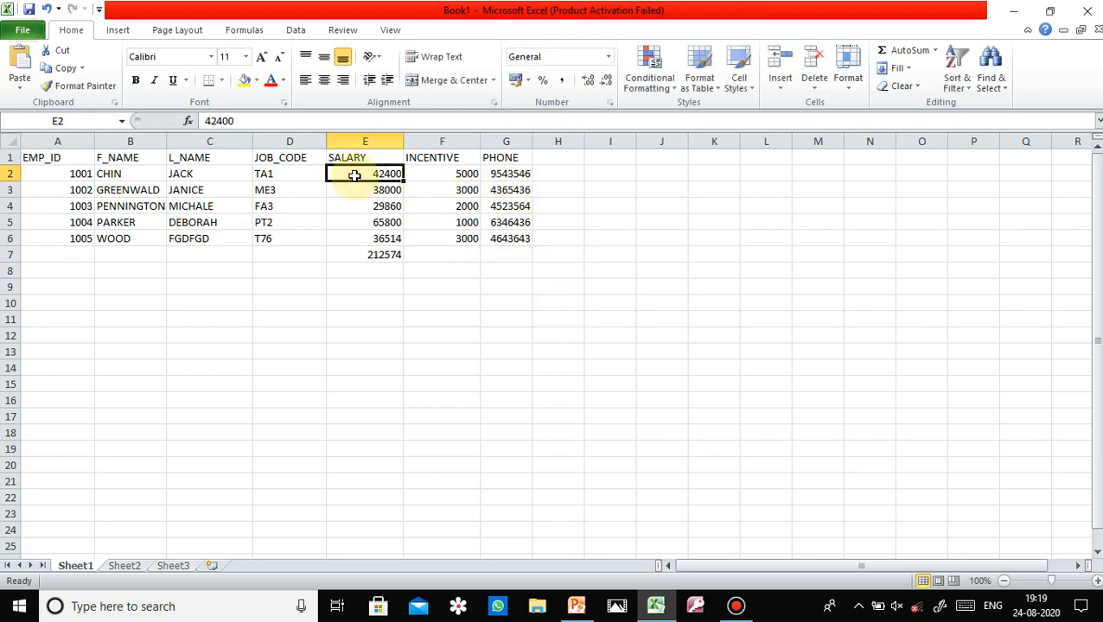
left_click(556, 158)
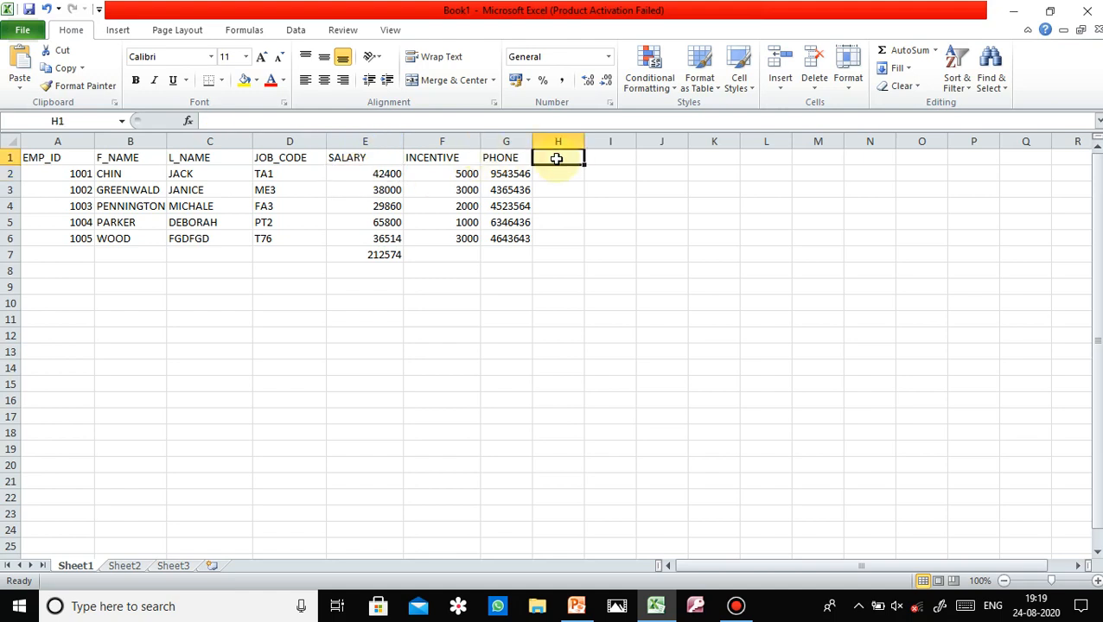
type("tOTAL")
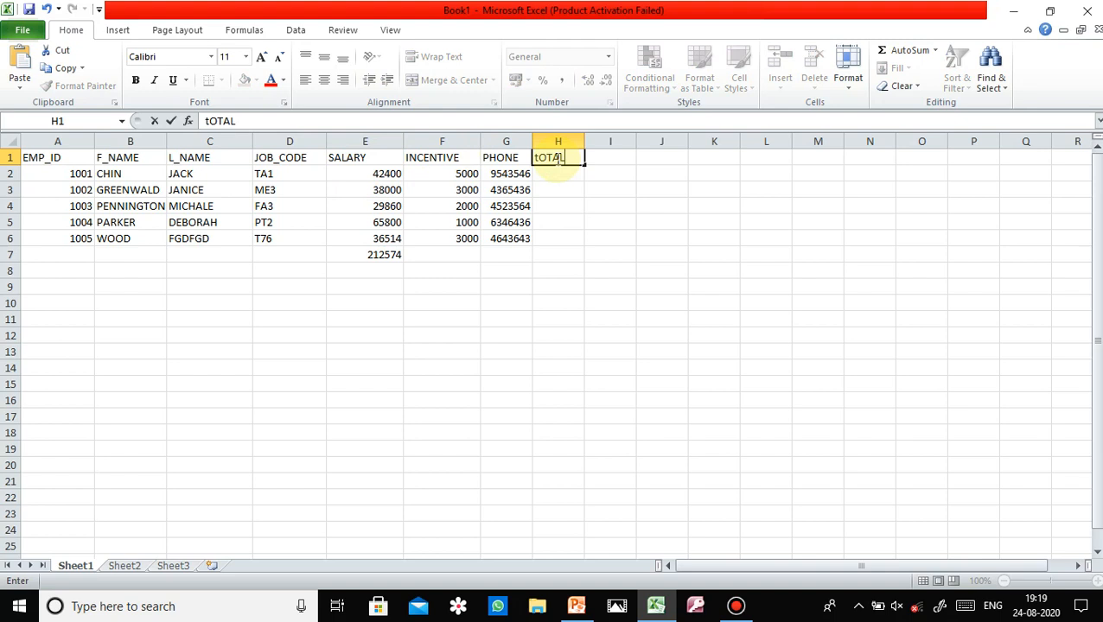
key("BackSpace")
key("BackSpace")
key("BackSpace")
type("TOTAL SALARYT")
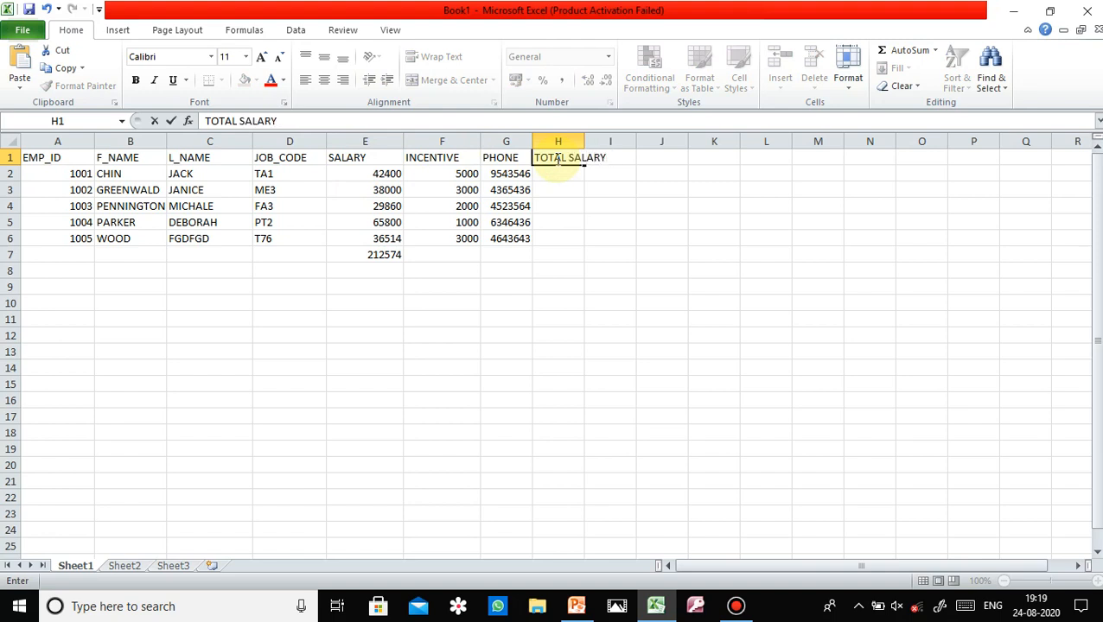
left_click(588, 142)
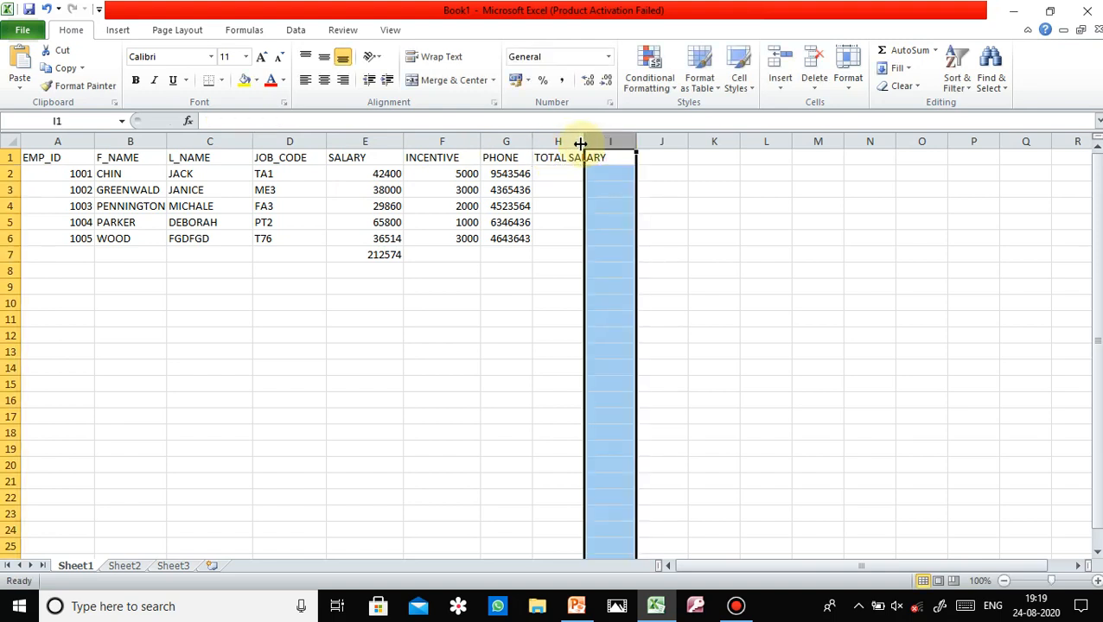
left_click_drag(584, 142, 615, 142)
- Add the first employee's salary and incentive in H2 with the formula =E2+F2, and reselect H2
left_click(386, 172)
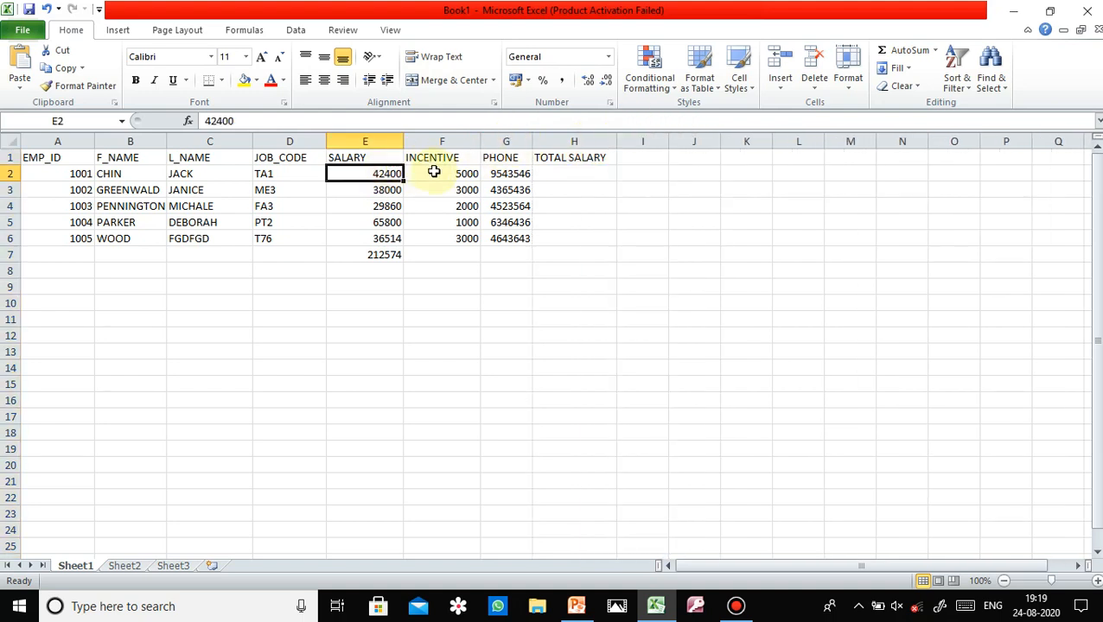
left_click(437, 175)
left_click(380, 177)
left_click(428, 177)
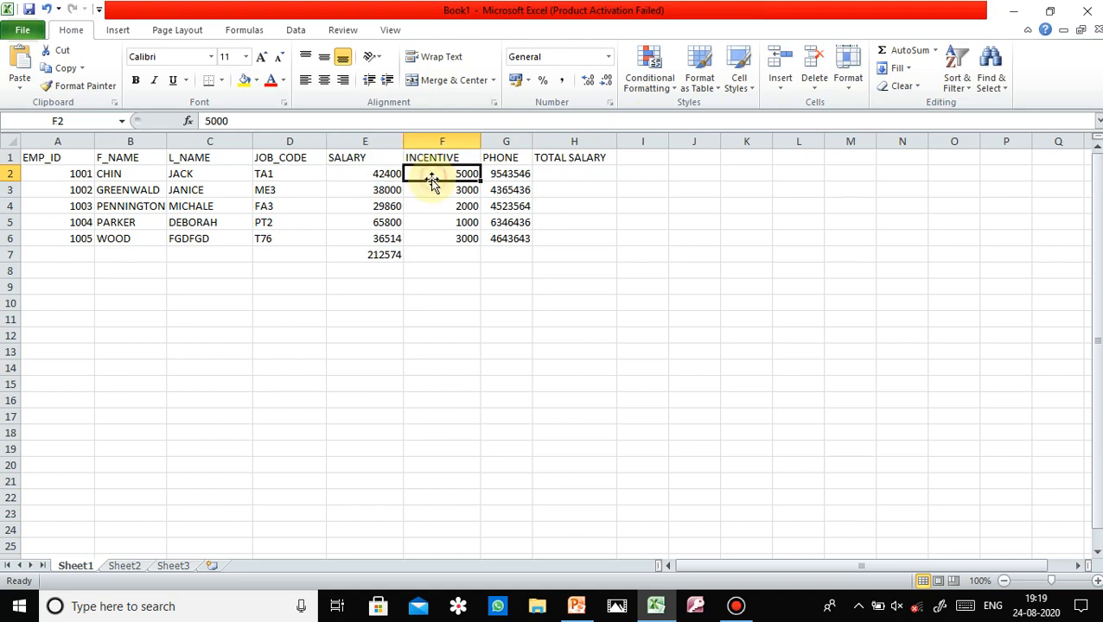
left_click(391, 175)
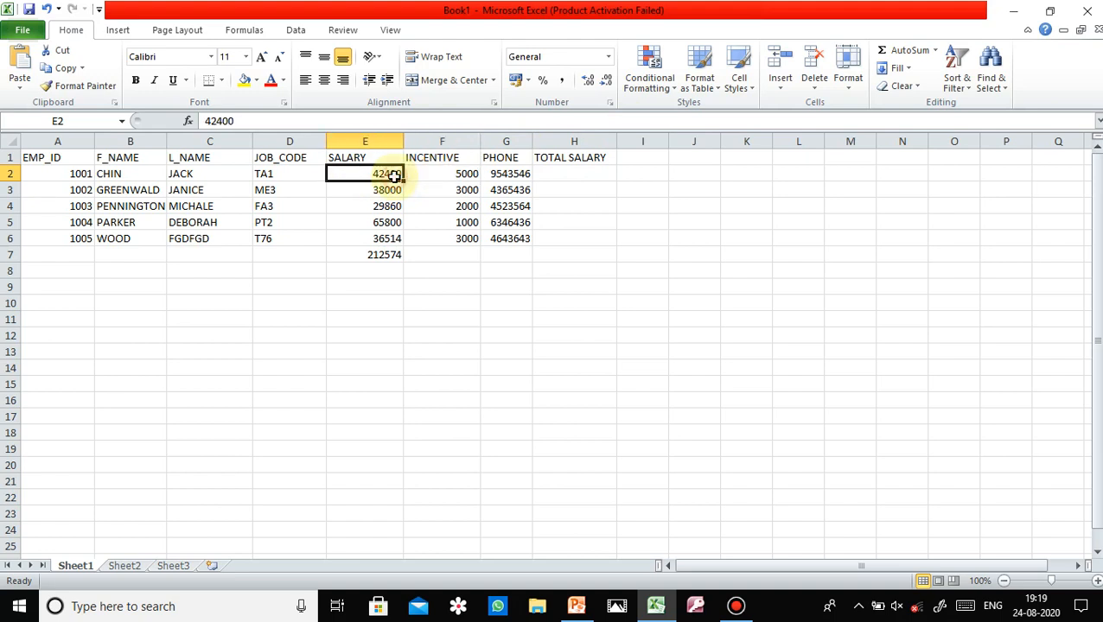
left_click(538, 173)
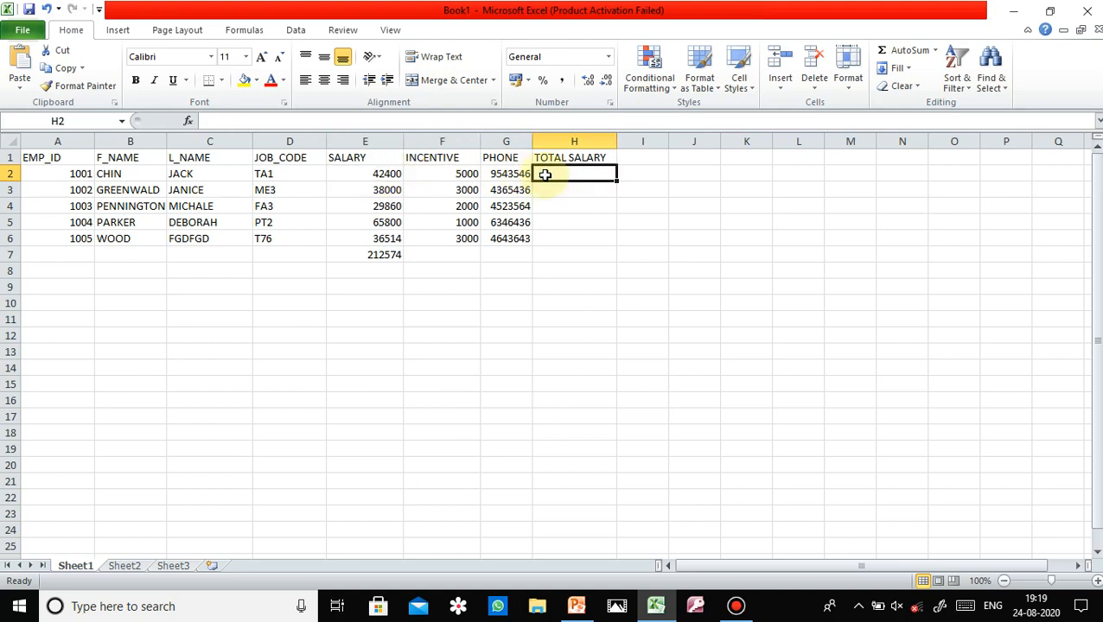
type("=")
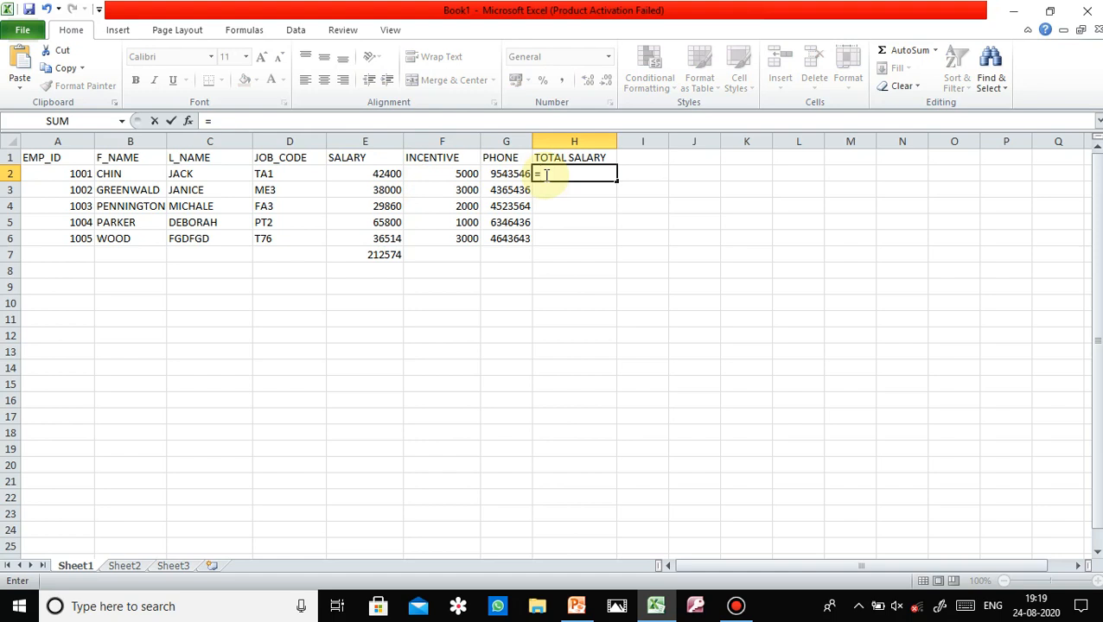
left_click(381, 176)
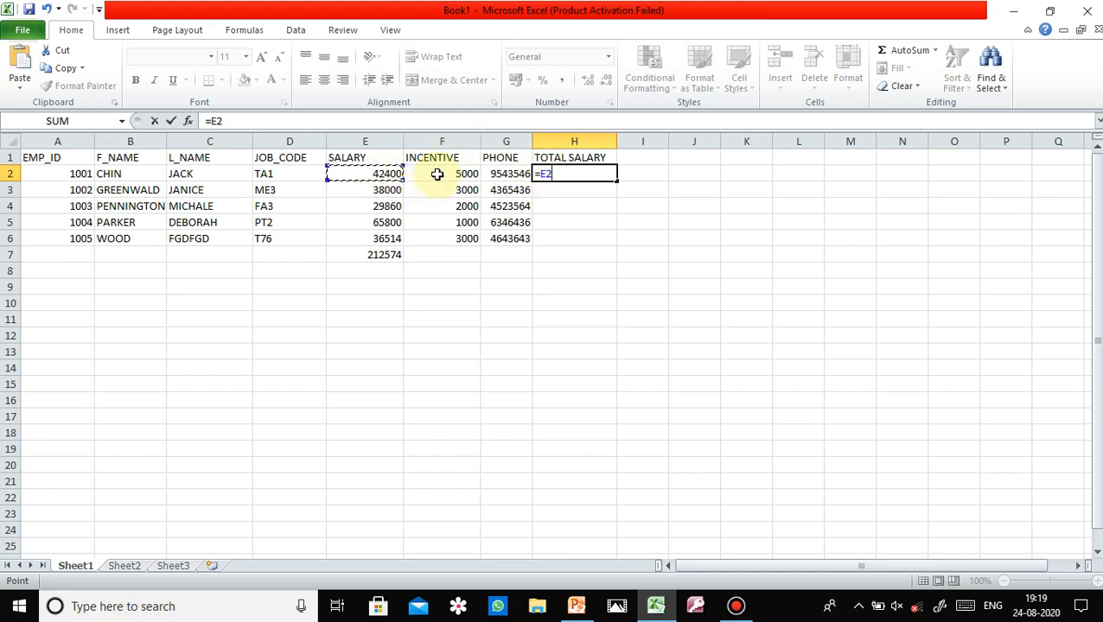
type("+")
left_click(437, 174)
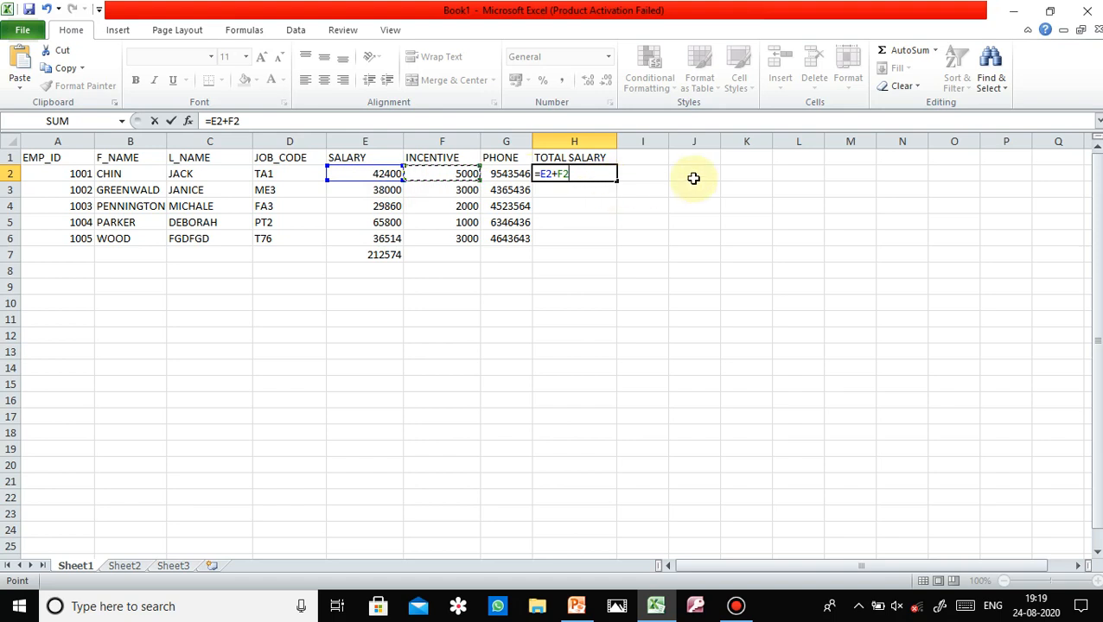
key("Return")
left_click(612, 177)
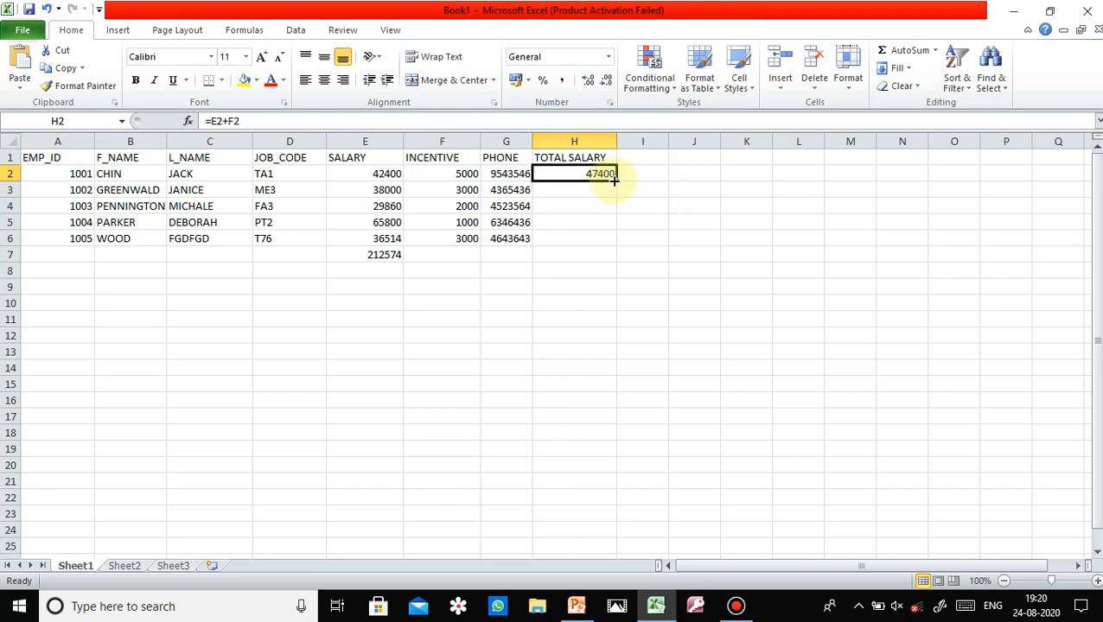
- Fill the formula =E2+F2 from H2 down to H6 and inspect the copied formula in H3
left_click_drag(615, 181, 606, 242)
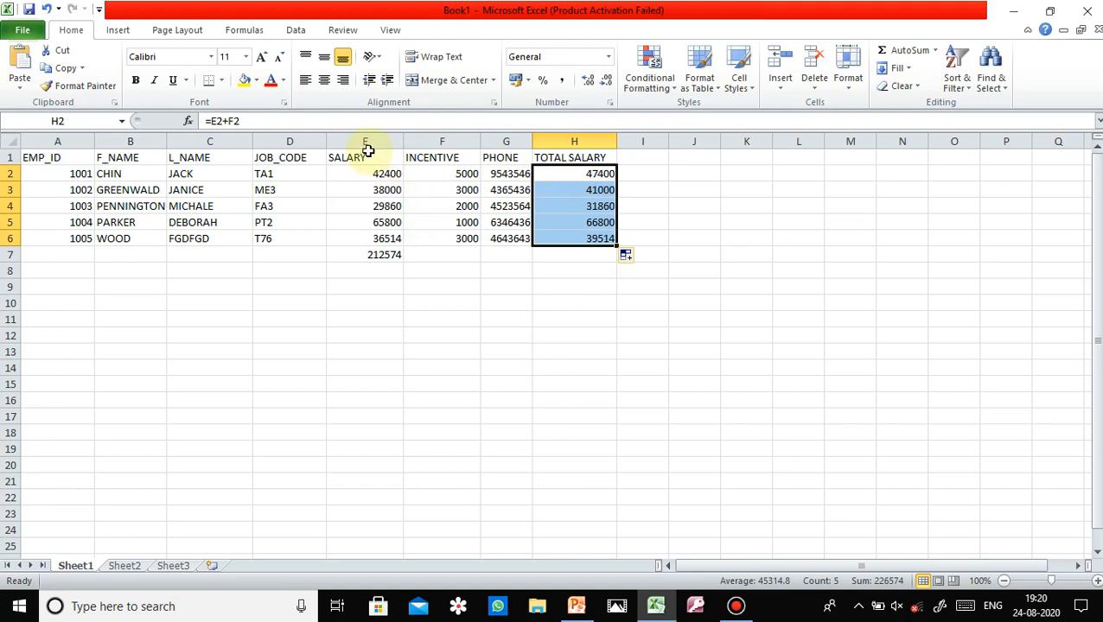
left_click(579, 176)
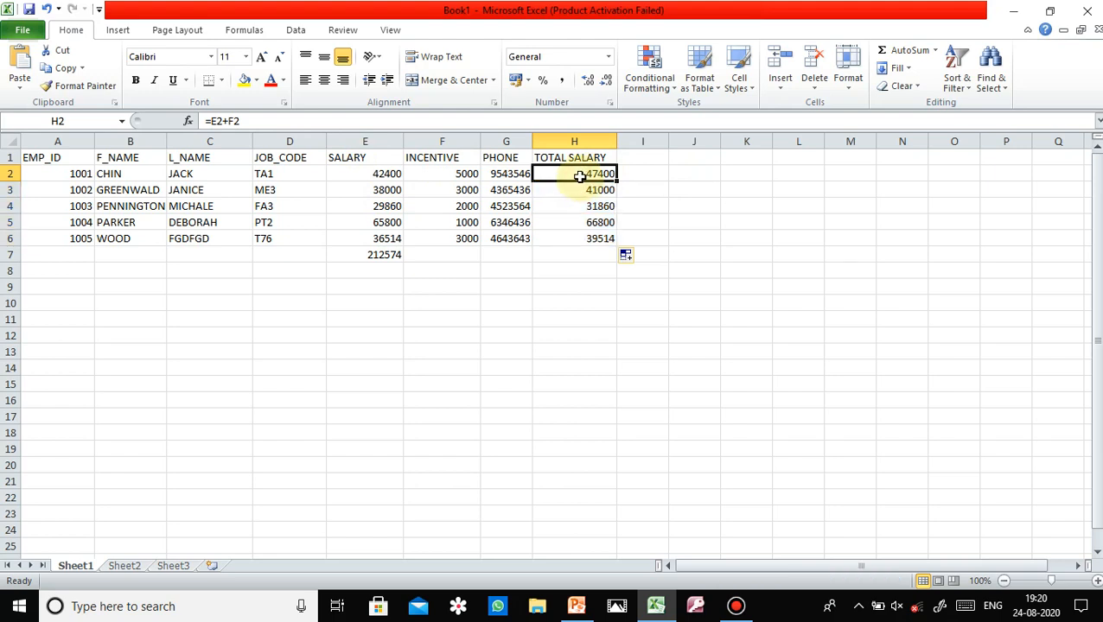
left_click(386, 187)
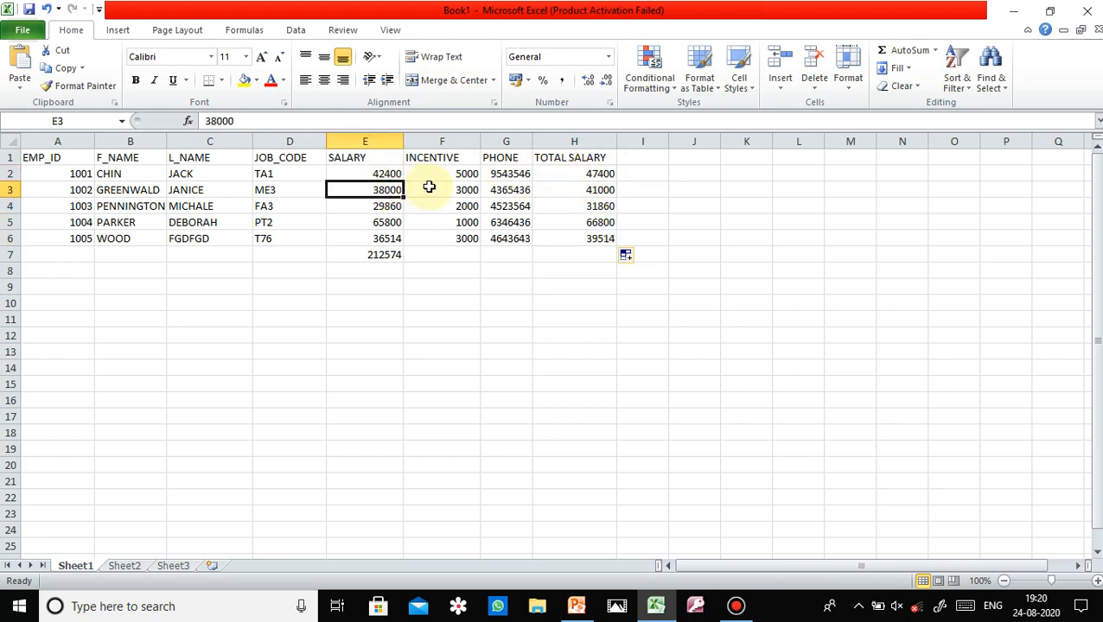
left_click(429, 188)
left_click(561, 192)
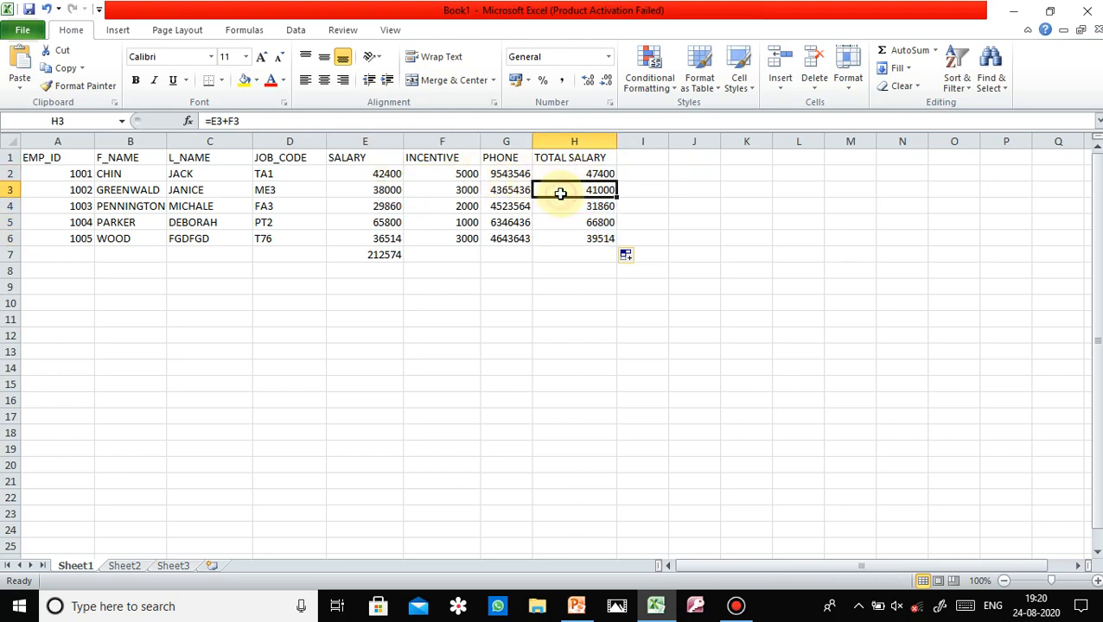
- Change the formula in H2 to =E2+$F$2 so its incentive reference is absolute
double_click(449, 172)
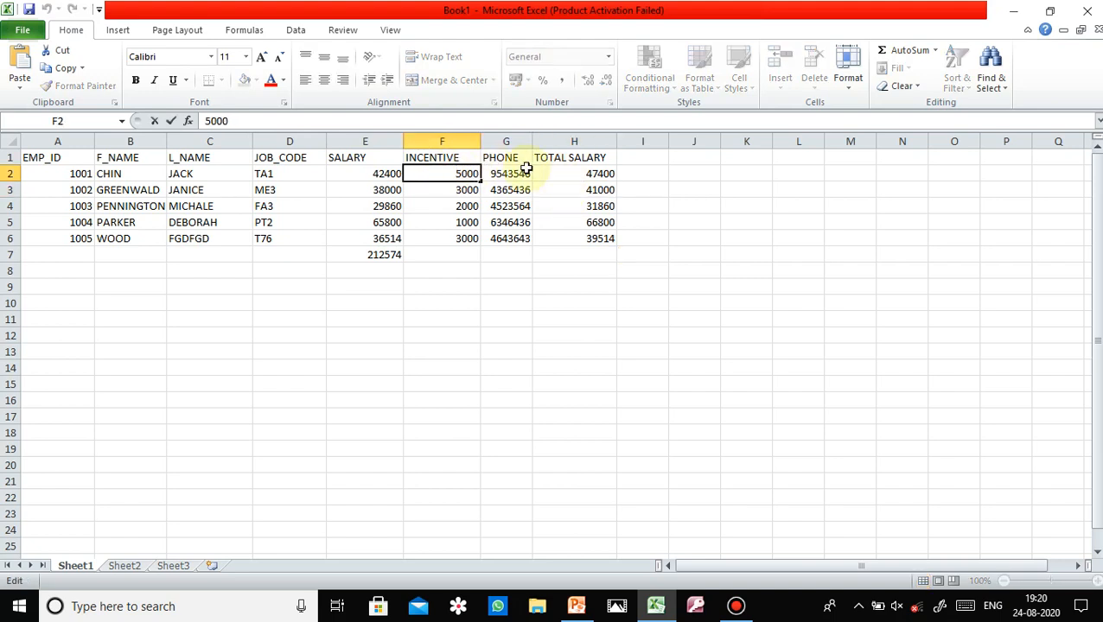
double_click(555, 173)
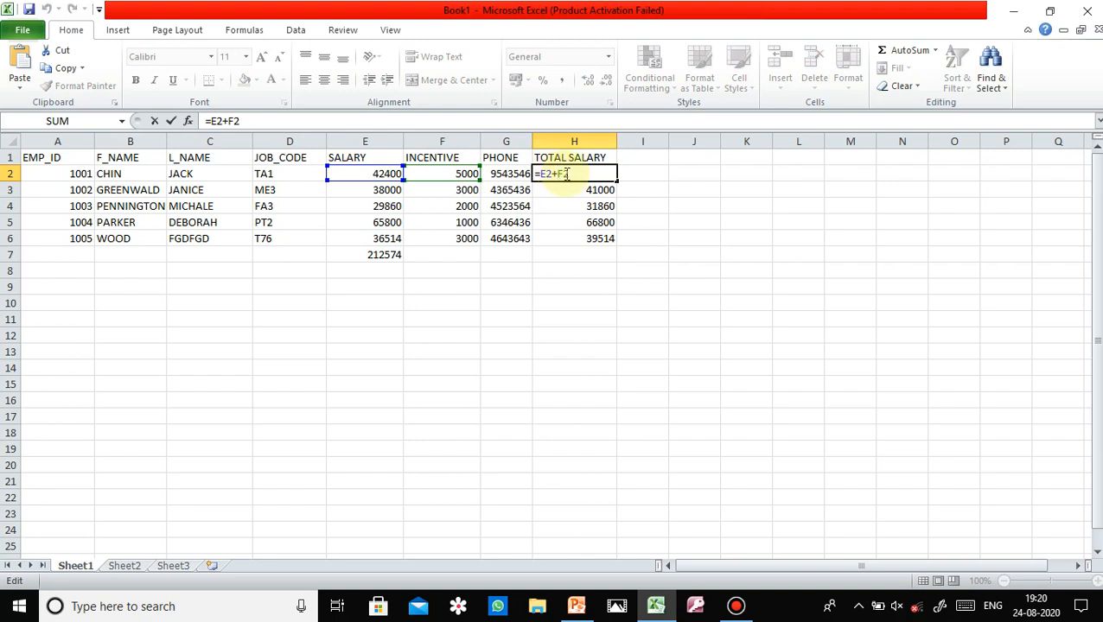
type("$F$")
left_click(456, 173)
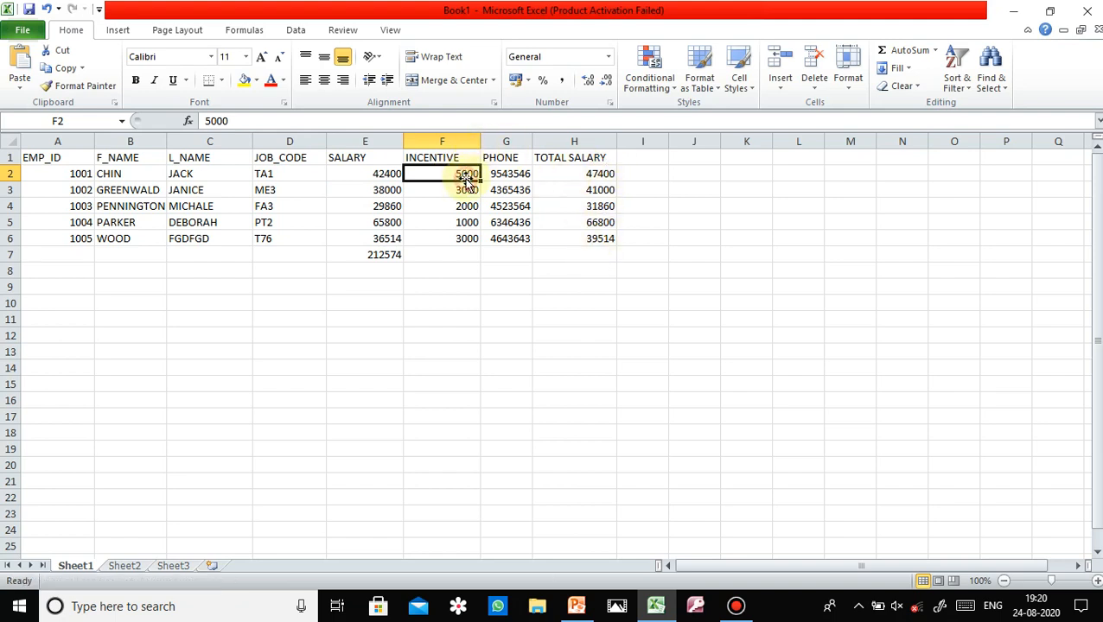
left_click(583, 176)
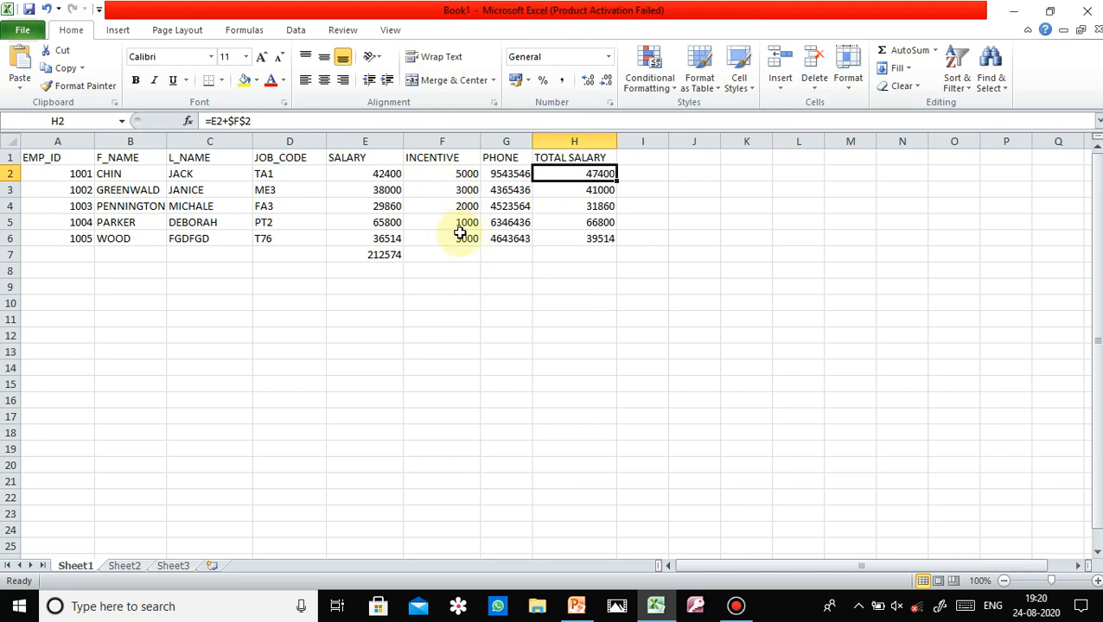
left_click(454, 173)
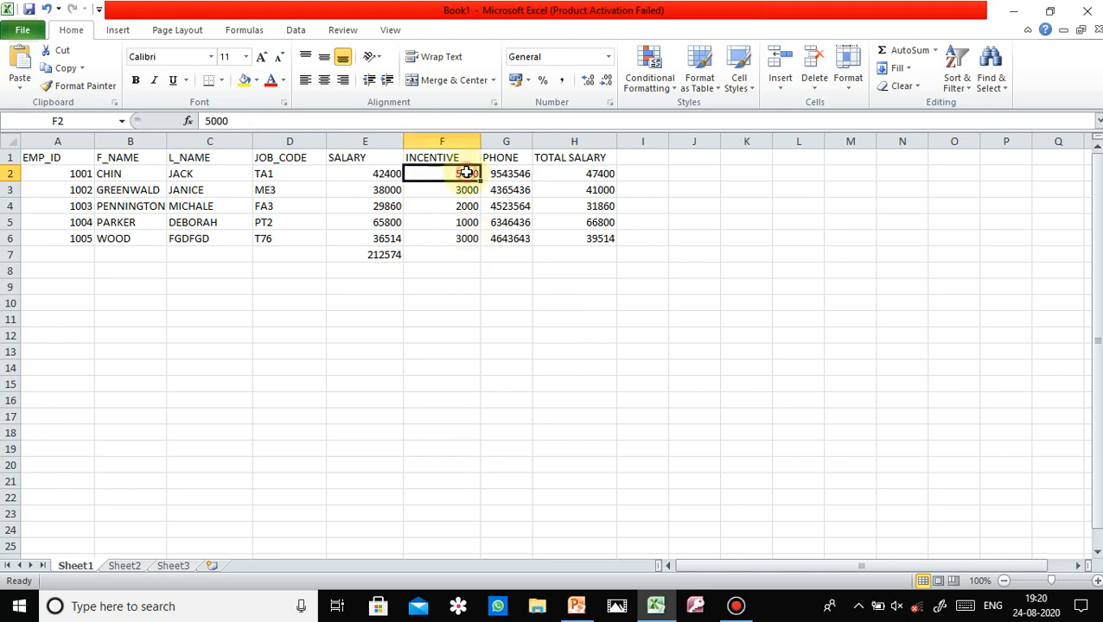
- Clear the total salary formulas in H3, H4, H5 and H6
left_click(587, 191)
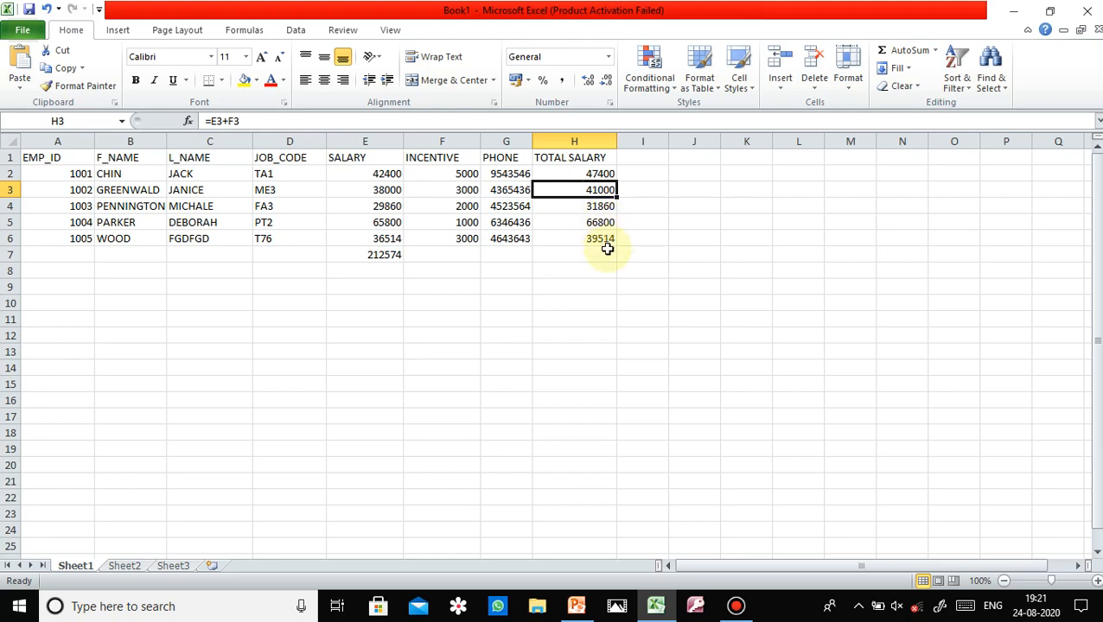
key("Delete")
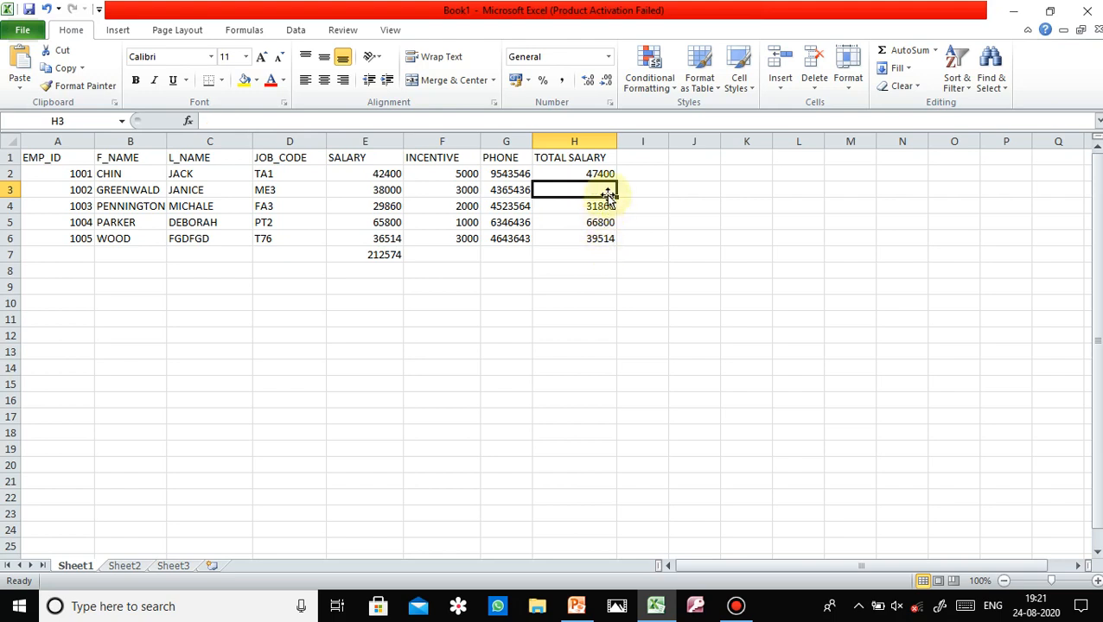
left_click(605, 207)
key("Delete")
left_click(607, 222)
key("Delete")
left_click(607, 239)
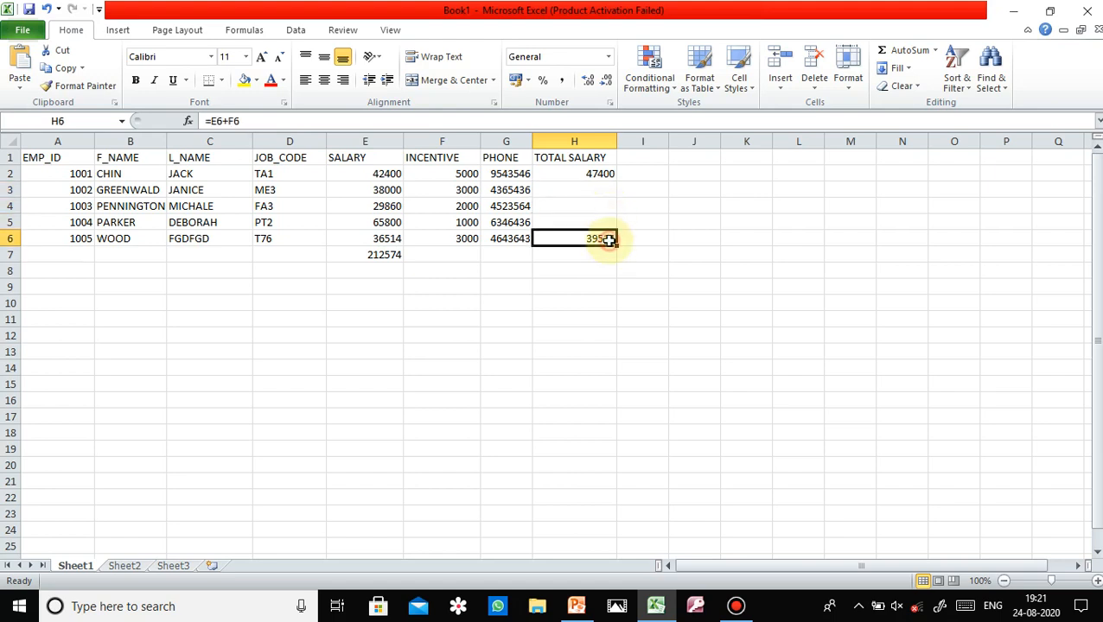
key("Delete")
- Fill the formula =E2+$F$2 from H2 down to H6 and reselect H2 to review it
left_click(602, 177)
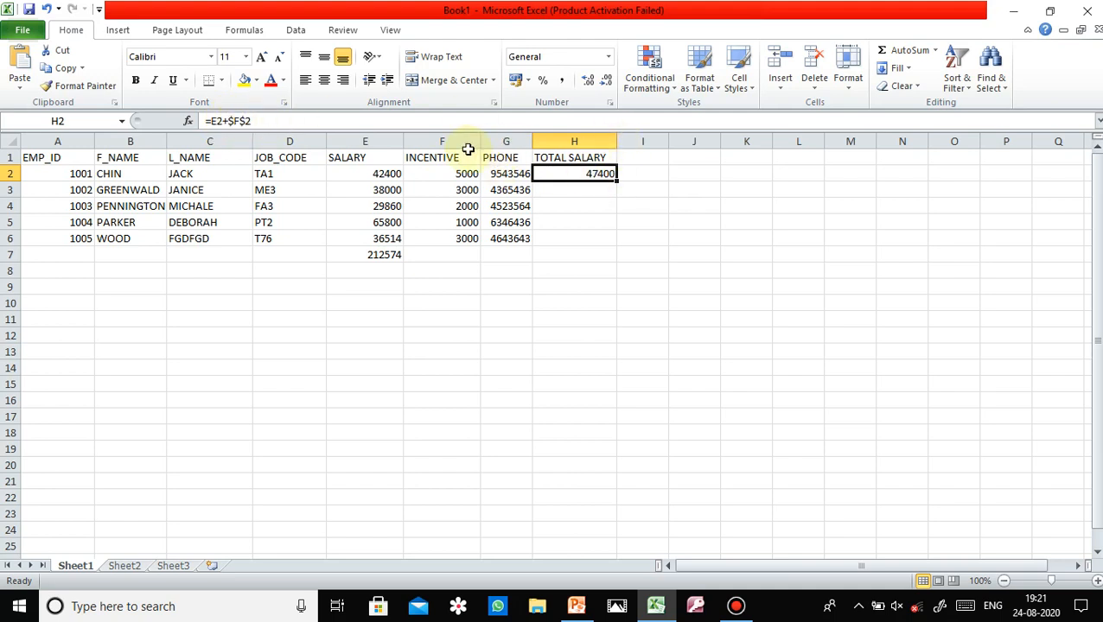
double_click(582, 172)
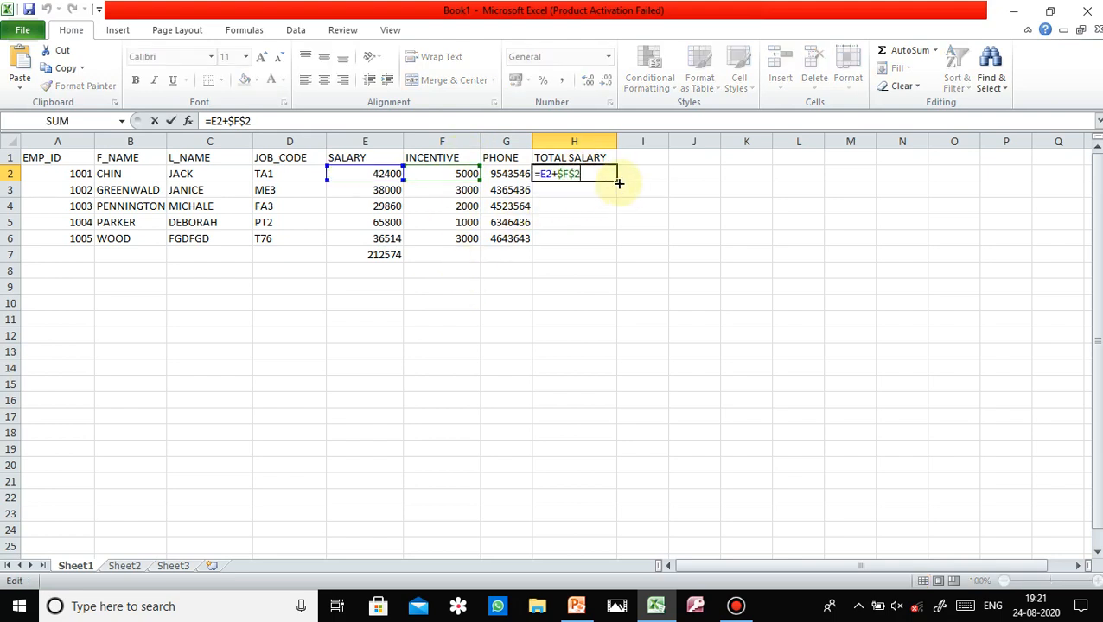
left_click_drag(616, 180, 618, 243)
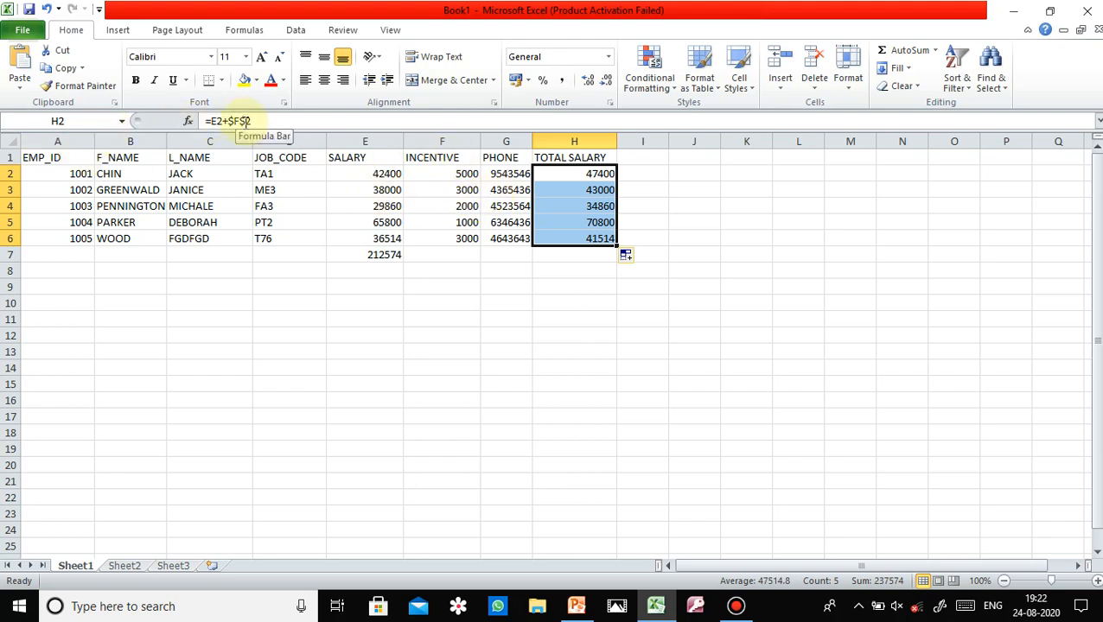
left_click(440, 179)
left_click(602, 176)
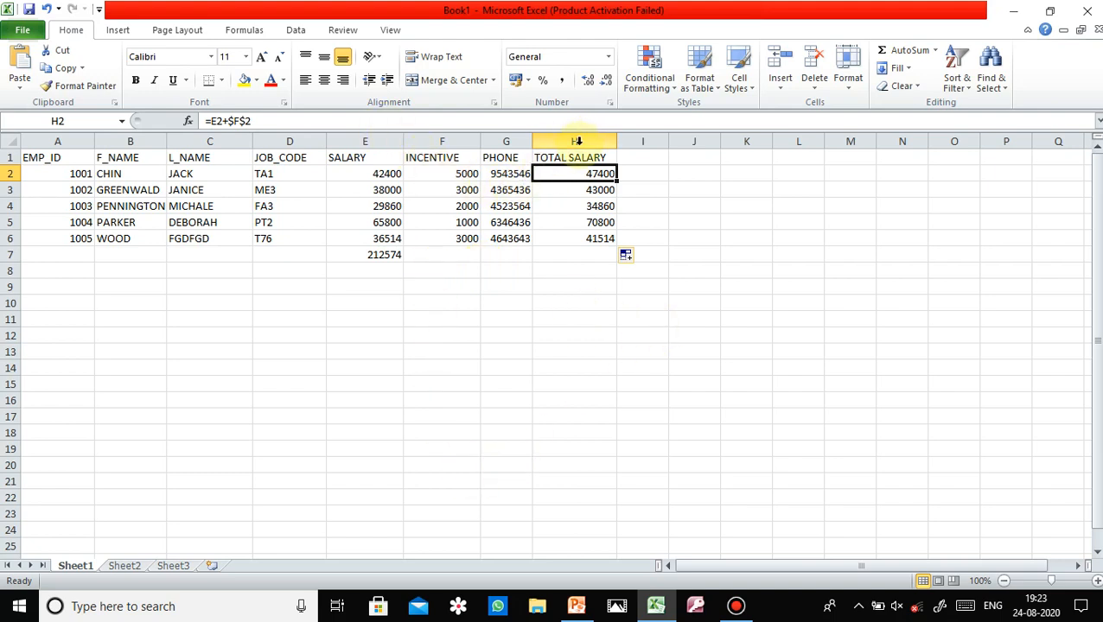
- Try to enter =MAX() without arguments in H7, below the total salaries
left_click(564, 256)
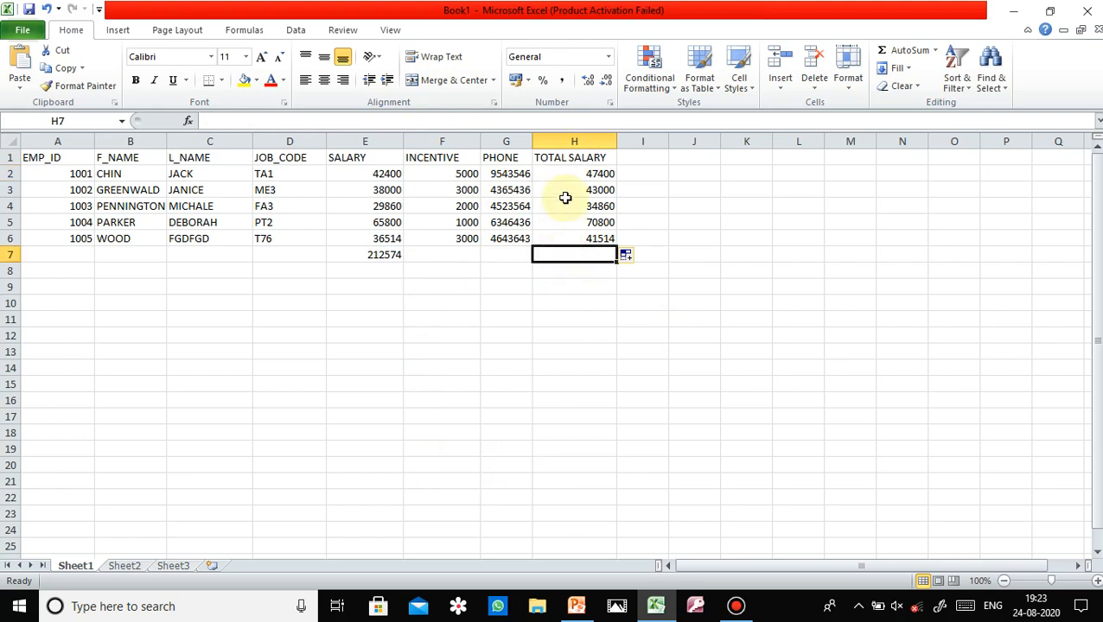
double_click(545, 256)
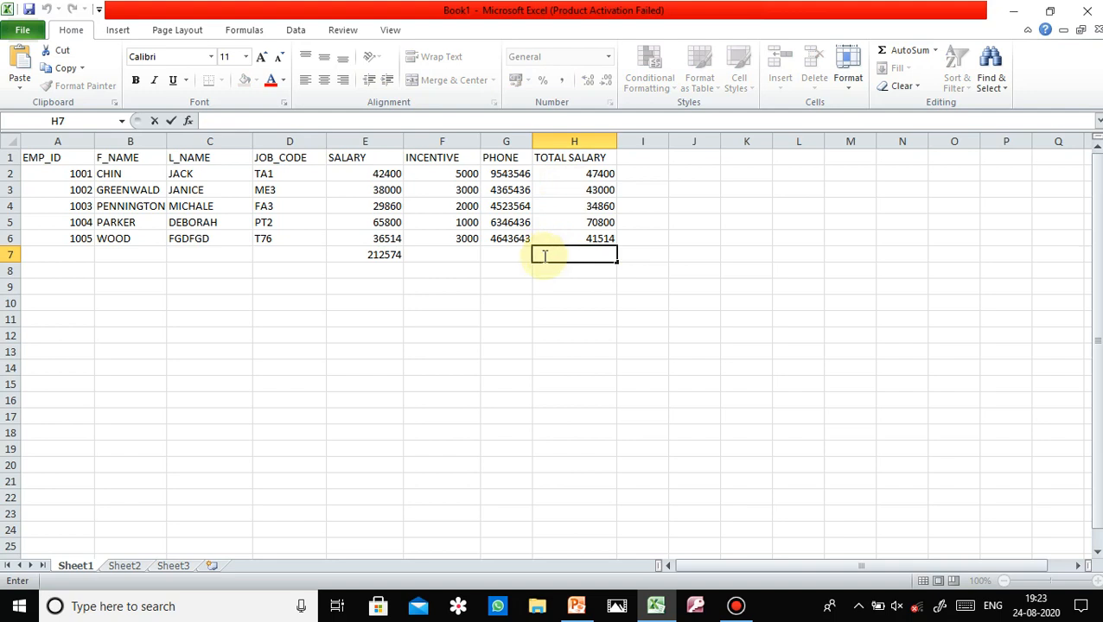
type("=MA")
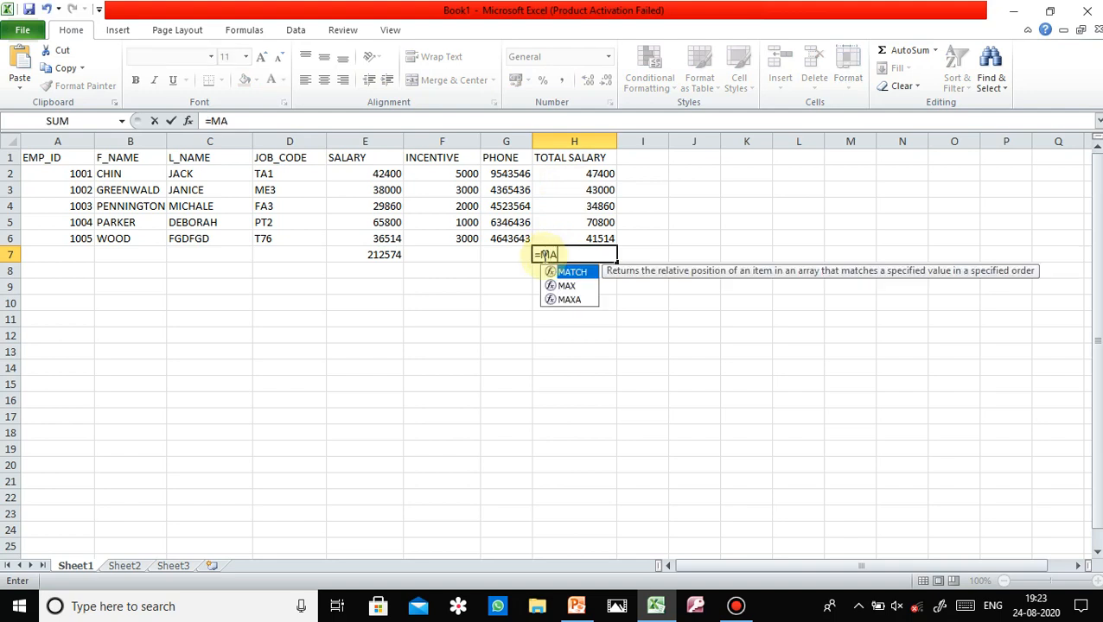
type("X()")
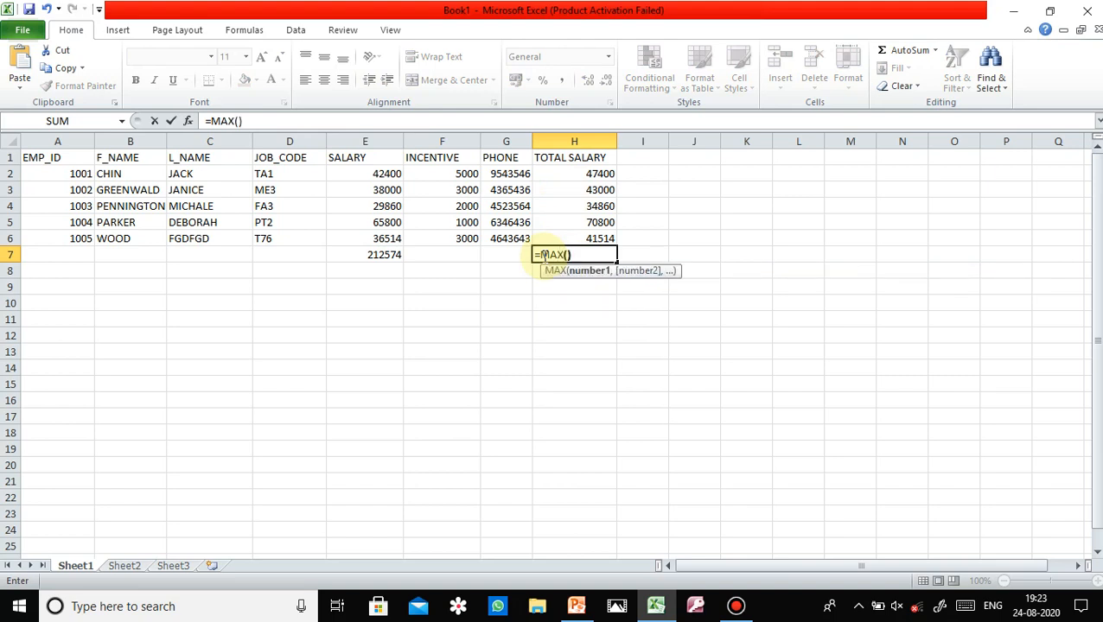
key("Return")
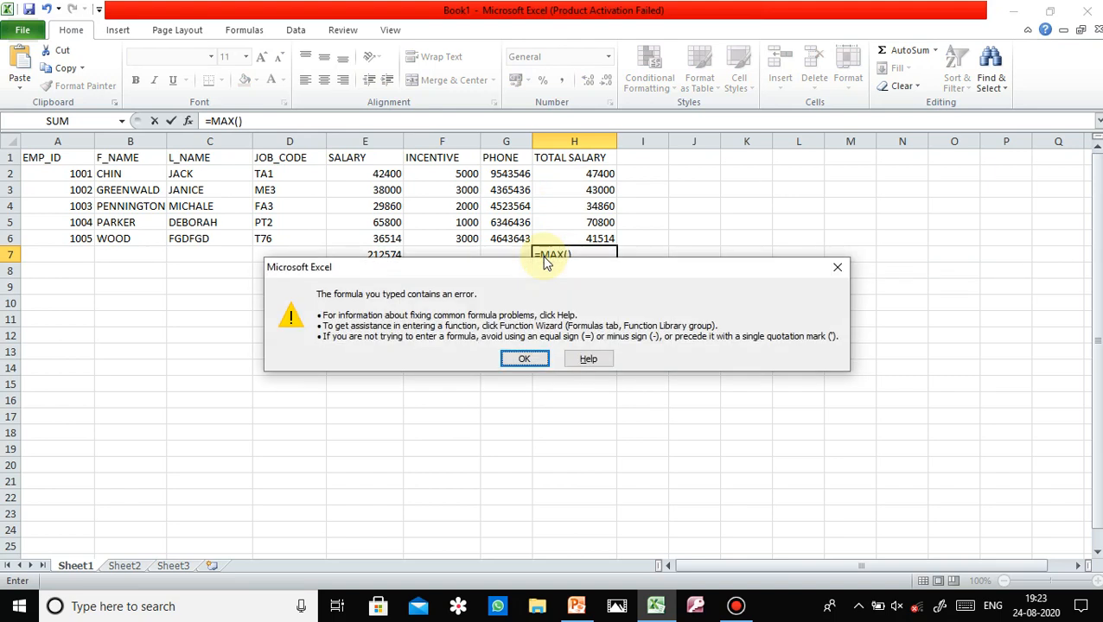
left_click(837, 267)
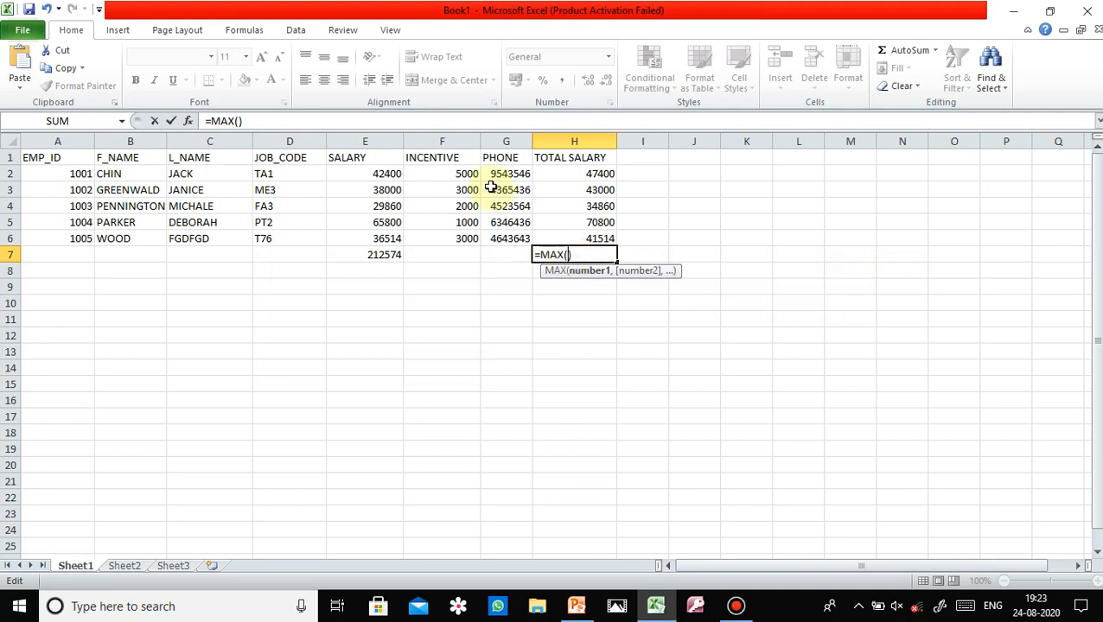
- Complete the formula in H7 as =MAX(H2:H3) and reselect the cell
left_click(547, 173)
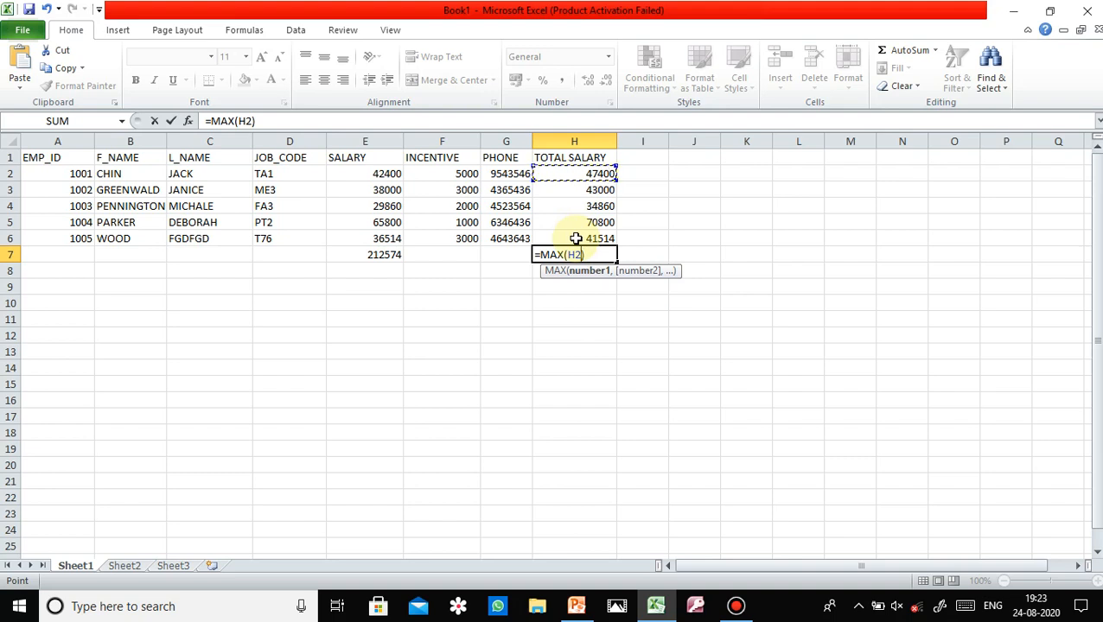
key("F8")
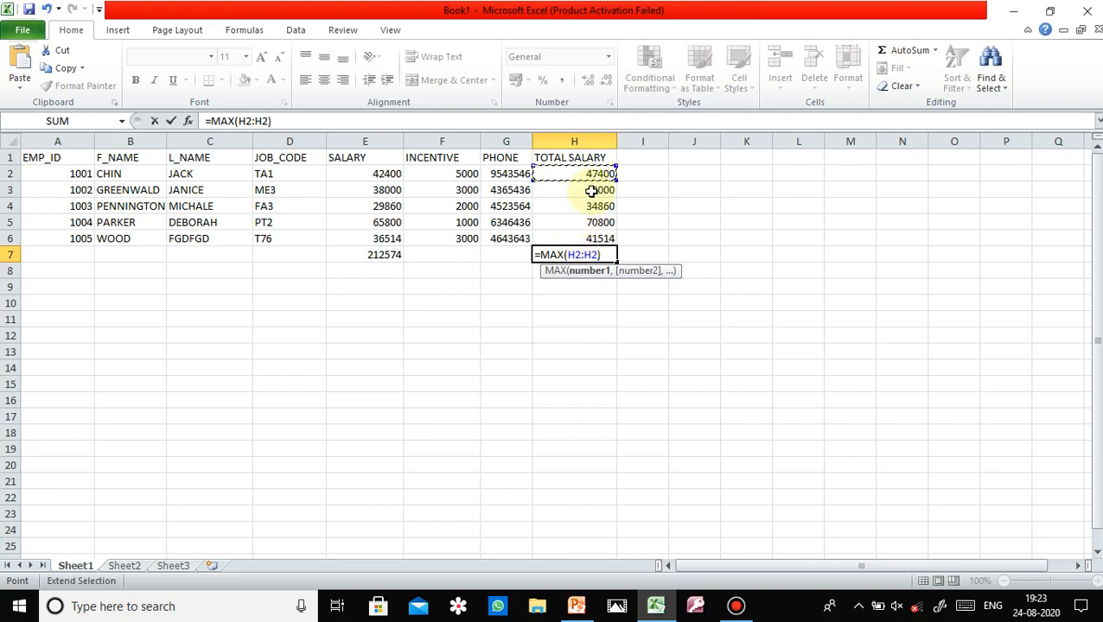
left_click(594, 256)
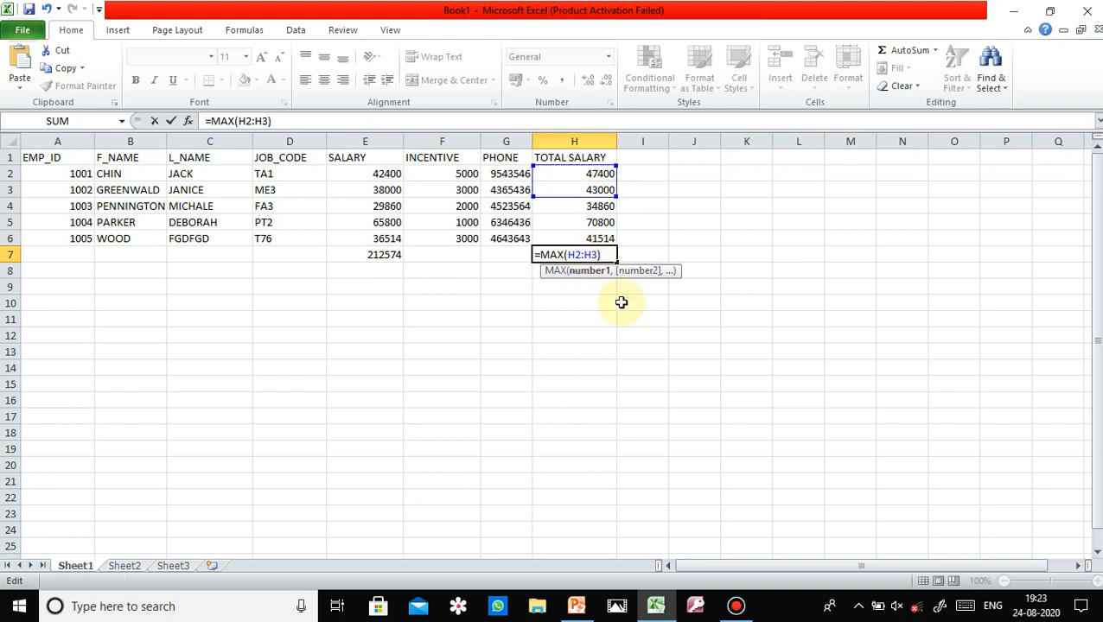
key("Return")
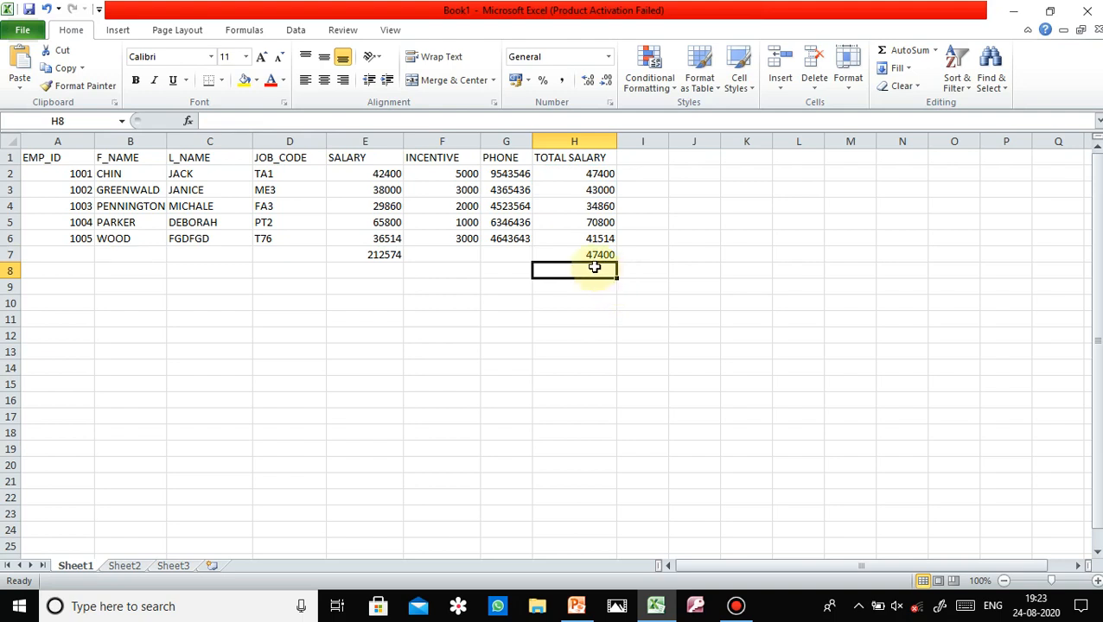
left_click(608, 256)
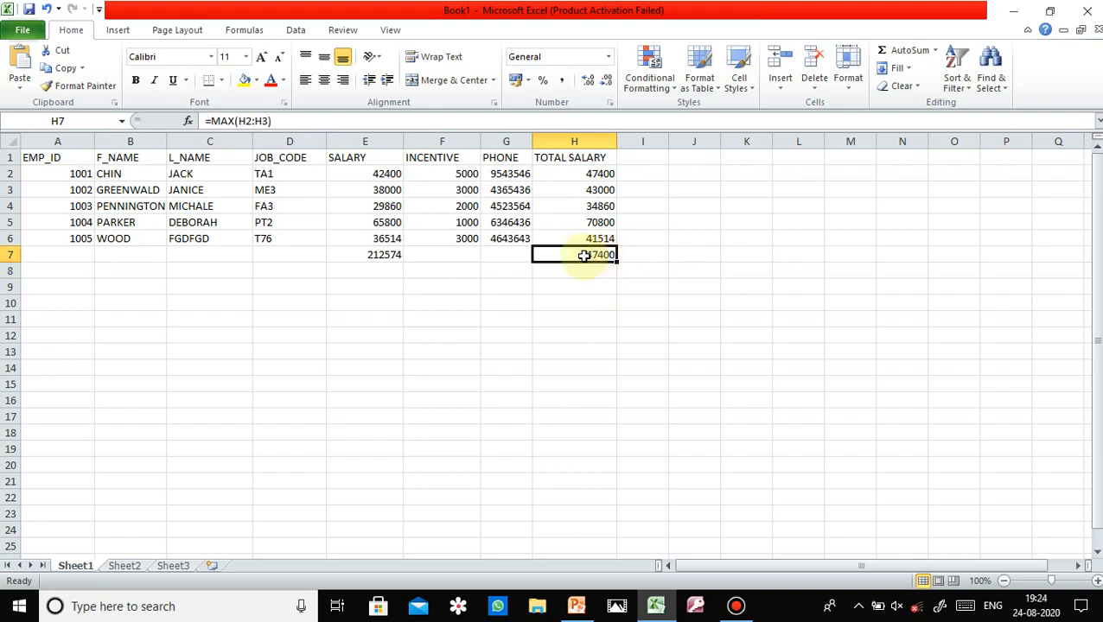
- Extend the range of the MAX formula in H7 to H2:H6 and compare the result with H5
left_click(575, 176)
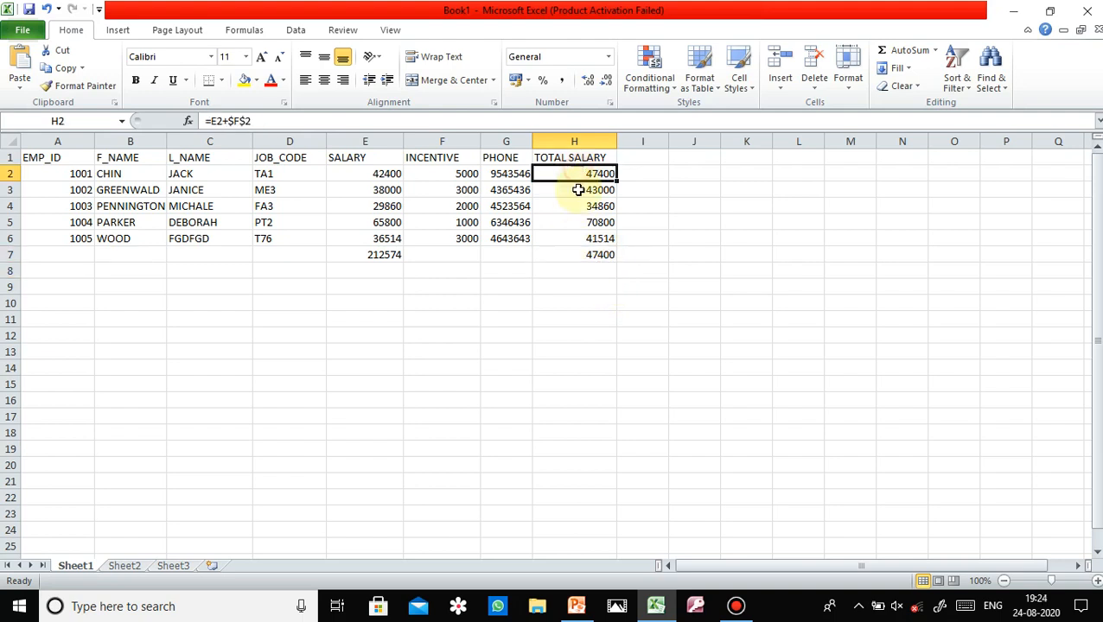
left_click(582, 190)
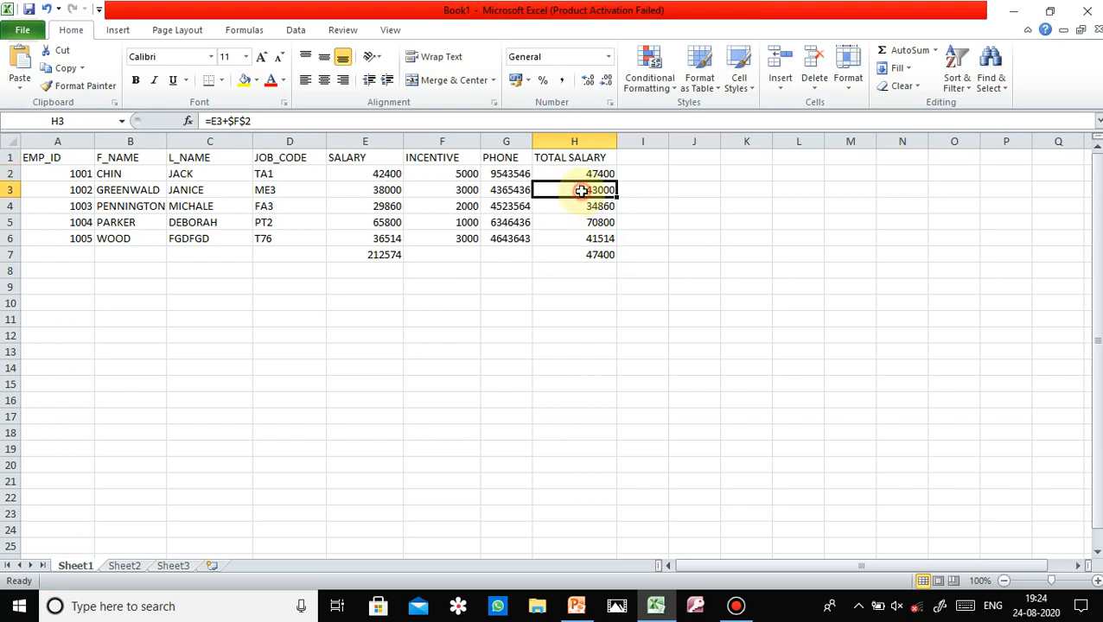
left_click(582, 255)
double_click(586, 253)
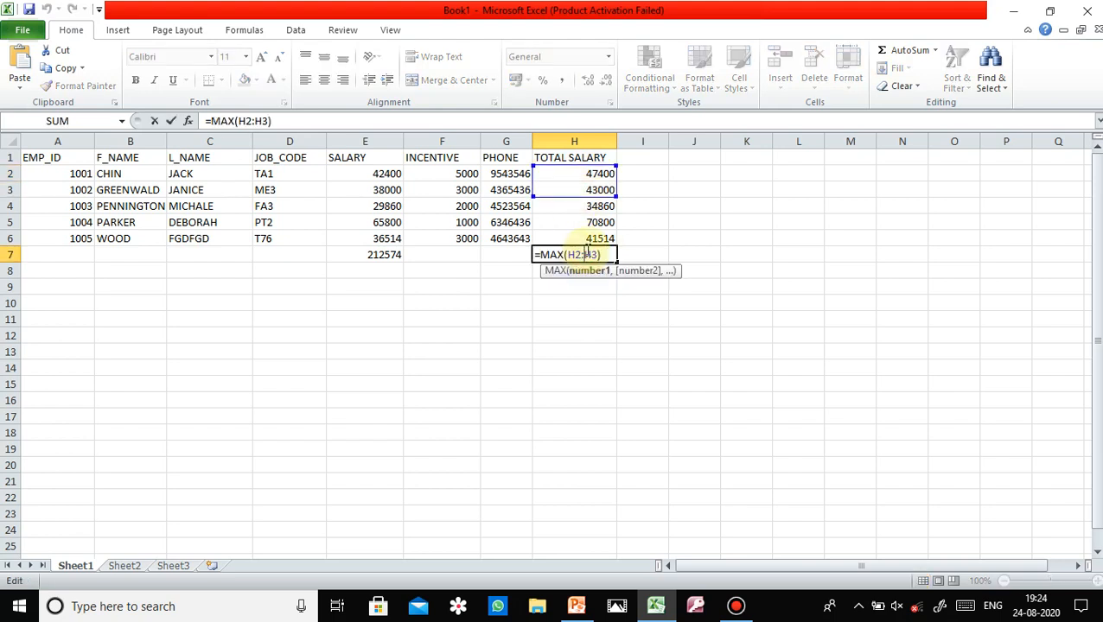
key("BackSpace")
key("BackSpace")
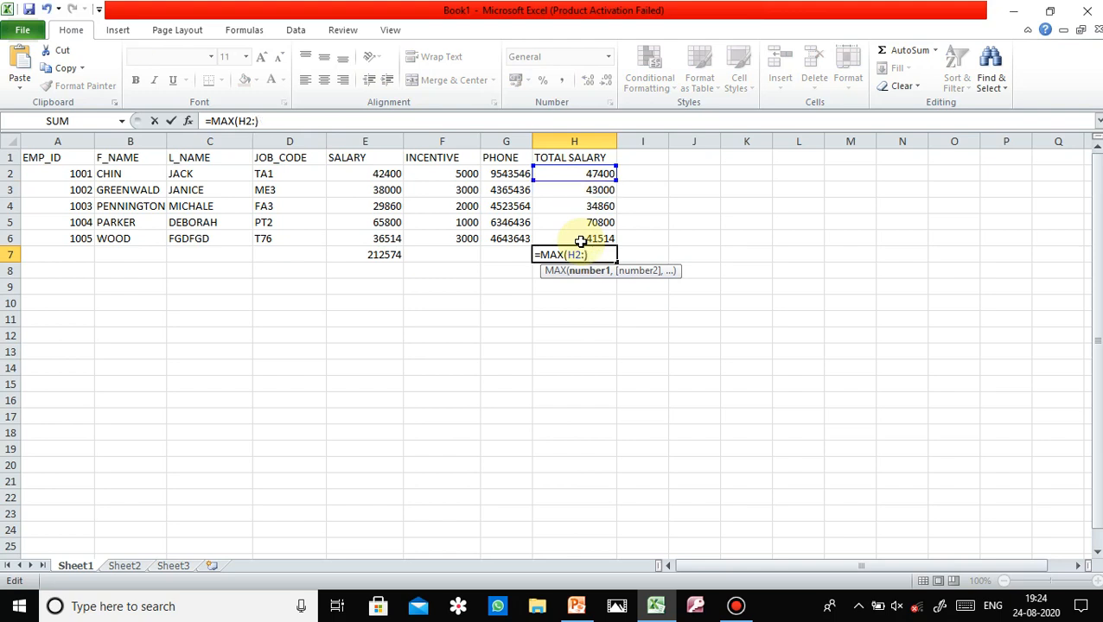
type("H6")
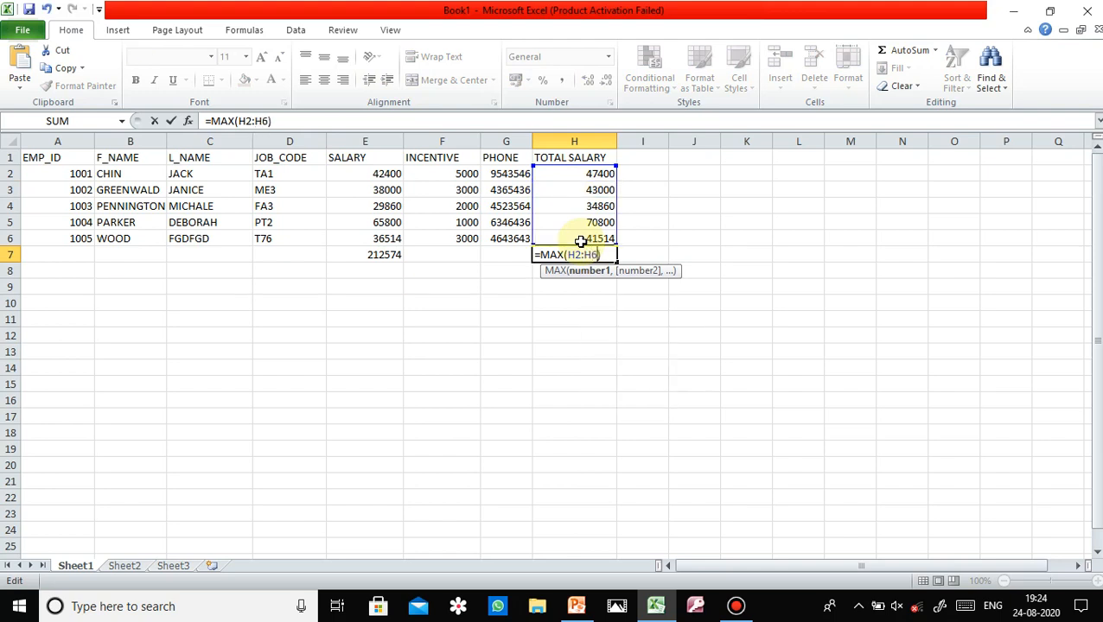
key("Return")
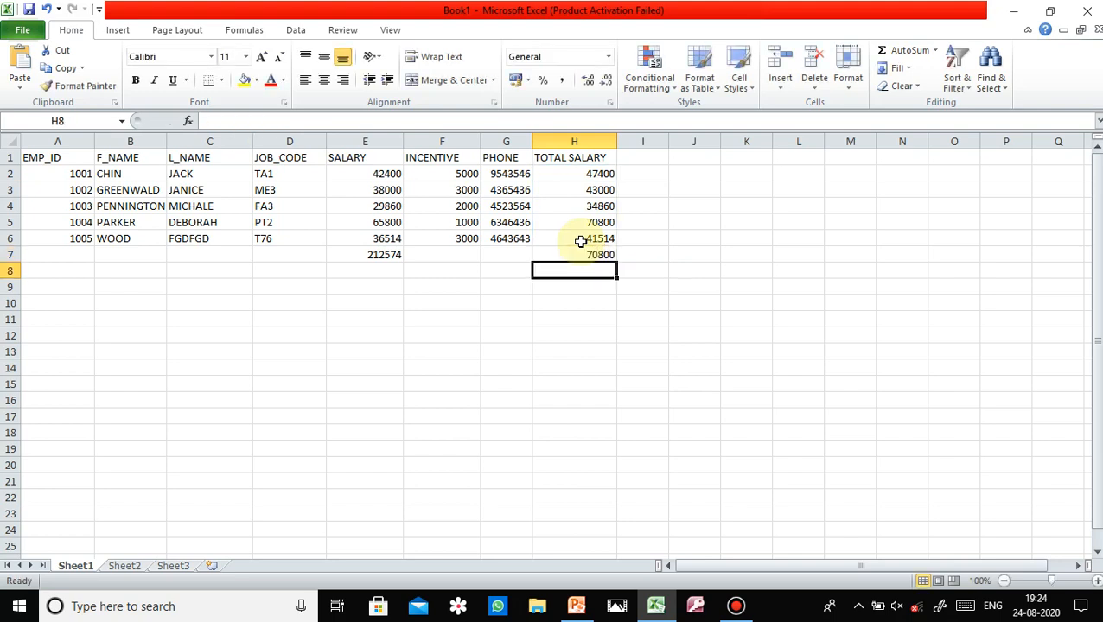
left_click(575, 223)
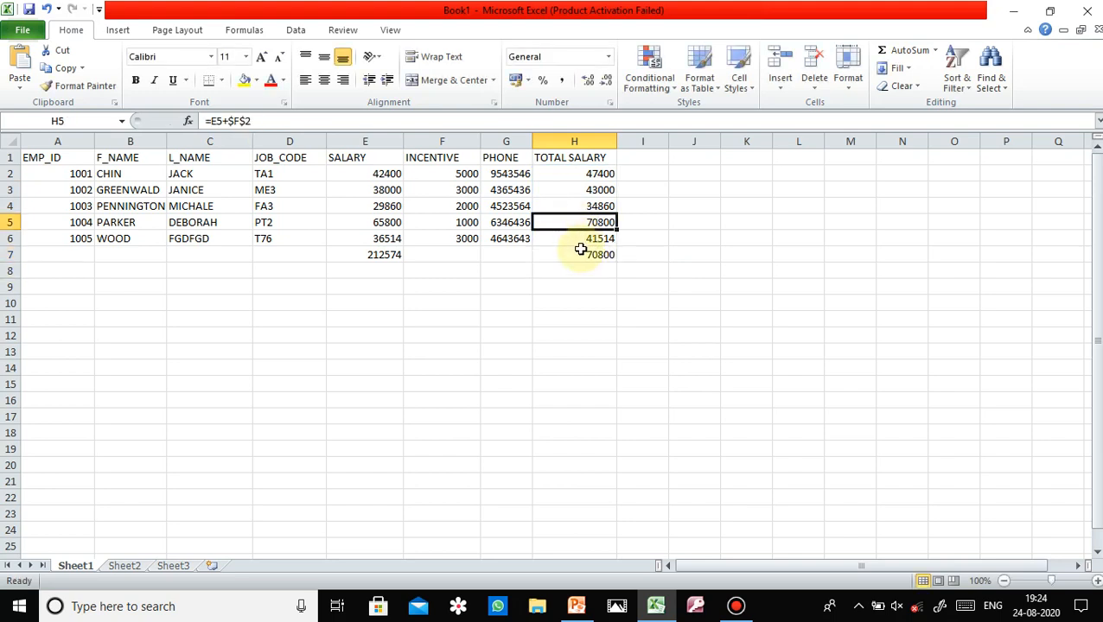
left_click(581, 254)
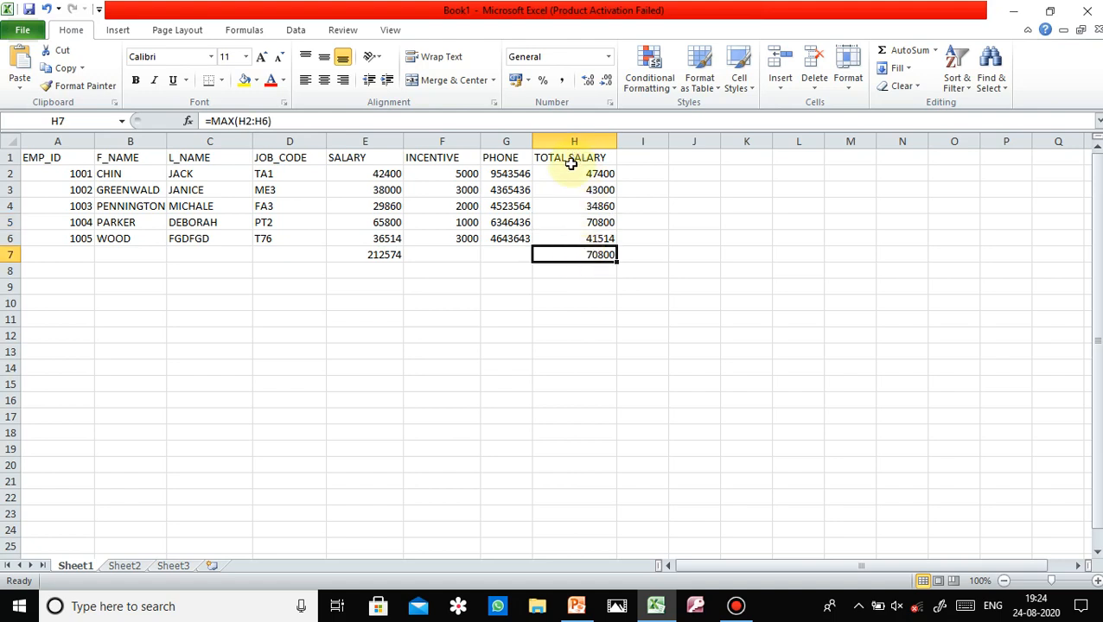
- Change the formula in H7 to =MIN(H2:H6) and reselect the cell to review it
double_click(586, 258)
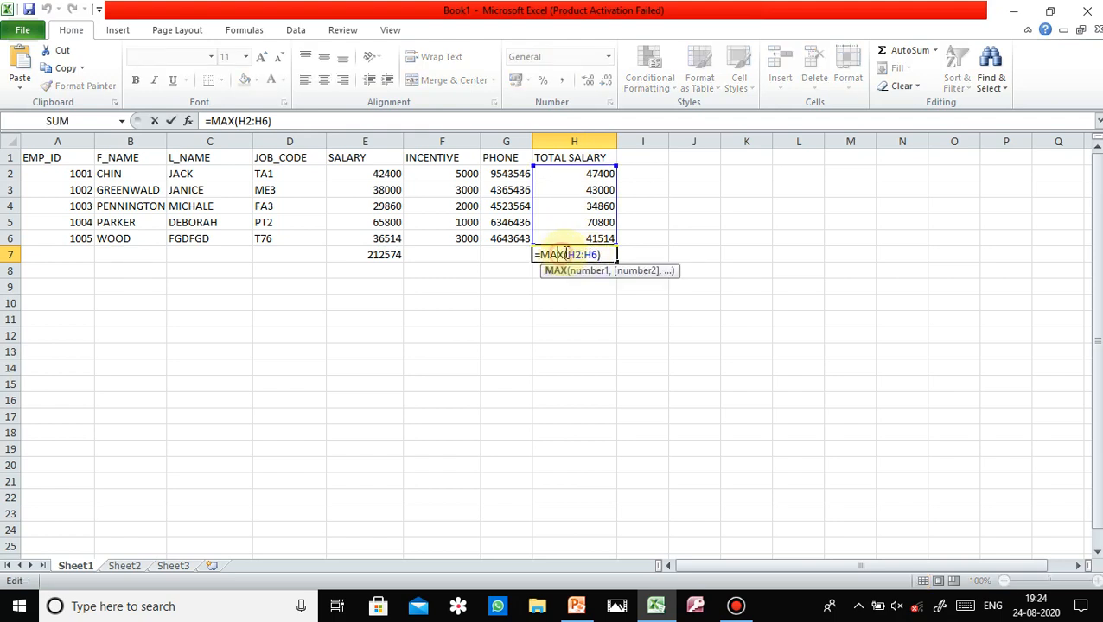
key("BackSpace")
key("BackSpace")
type("I")
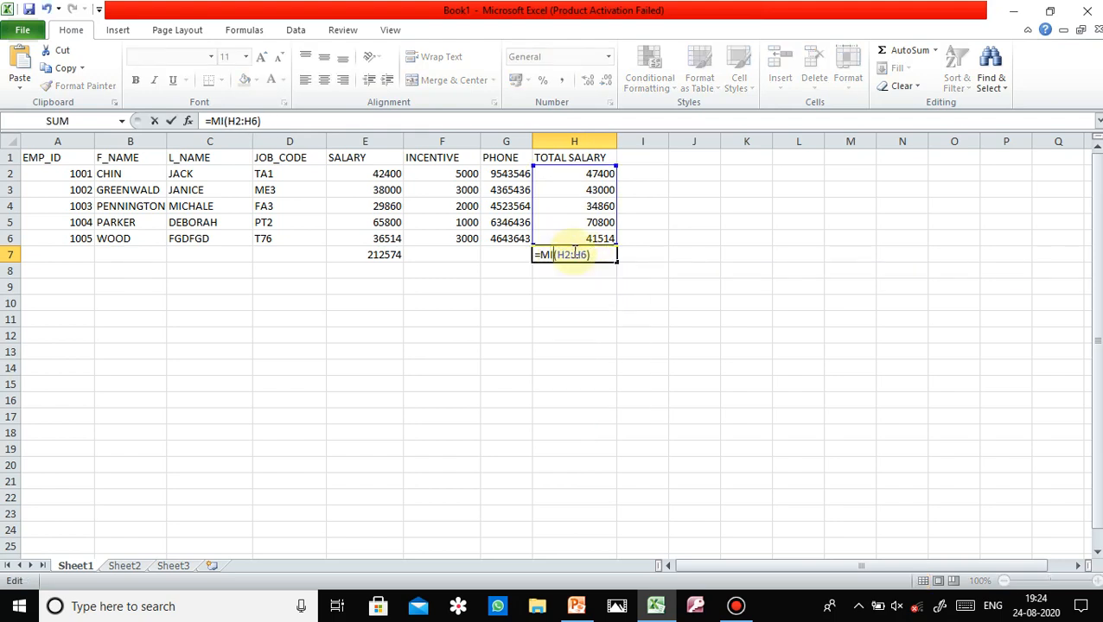
type("N")
key("Return")
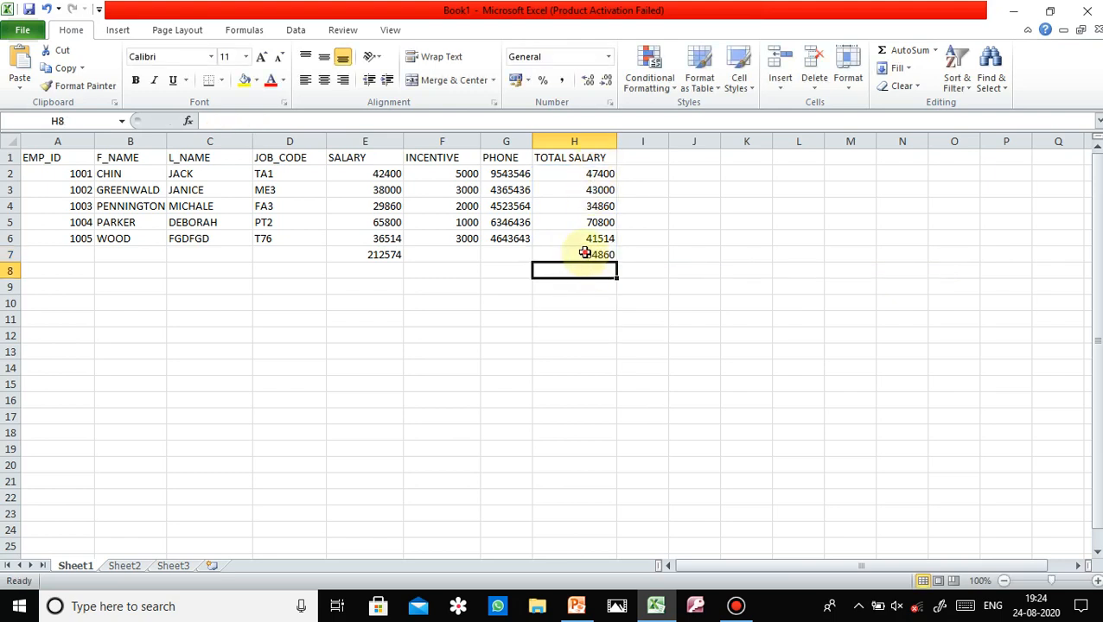
left_click(584, 252)
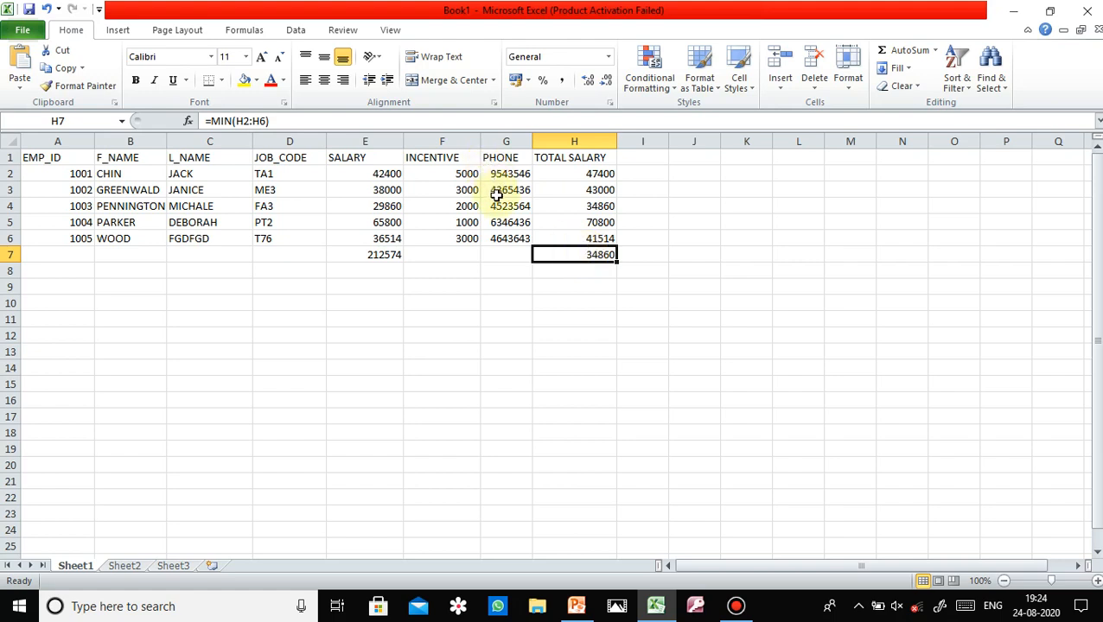
- Add the column header EVEN in I1, beside TOTAL SALARY
left_click(503, 239)
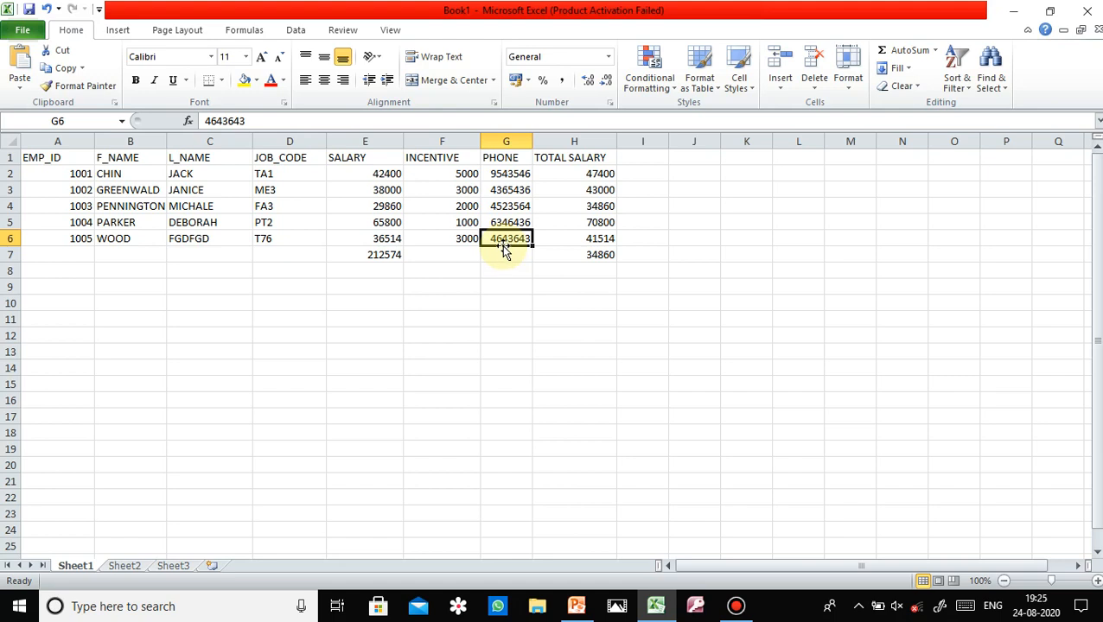
left_click(655, 241)
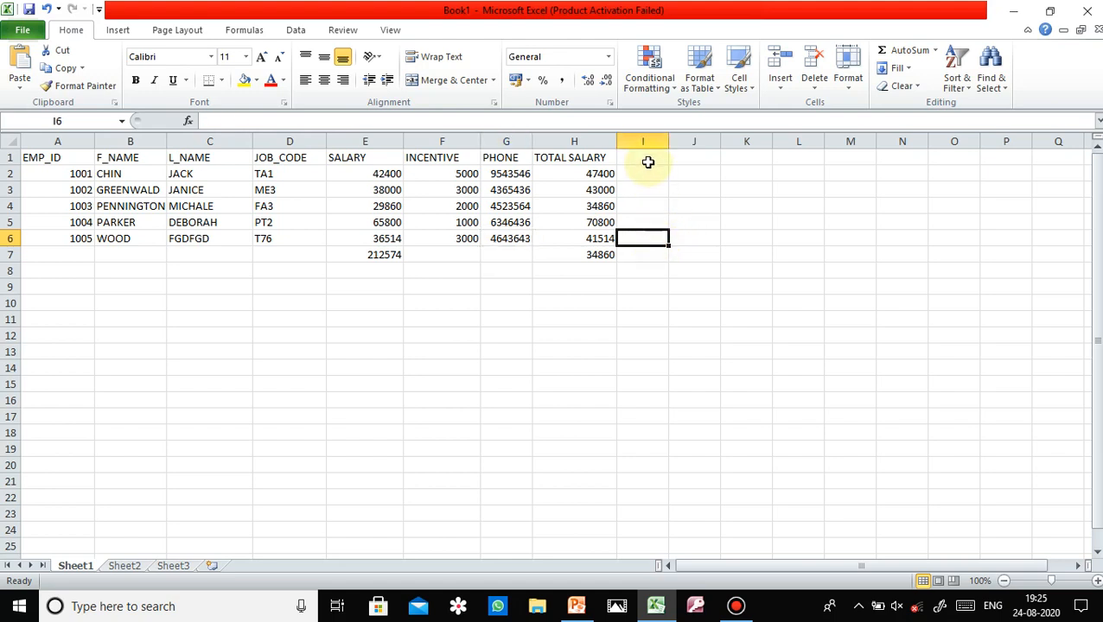
left_click(649, 163)
double_click(648, 162)
type("E")
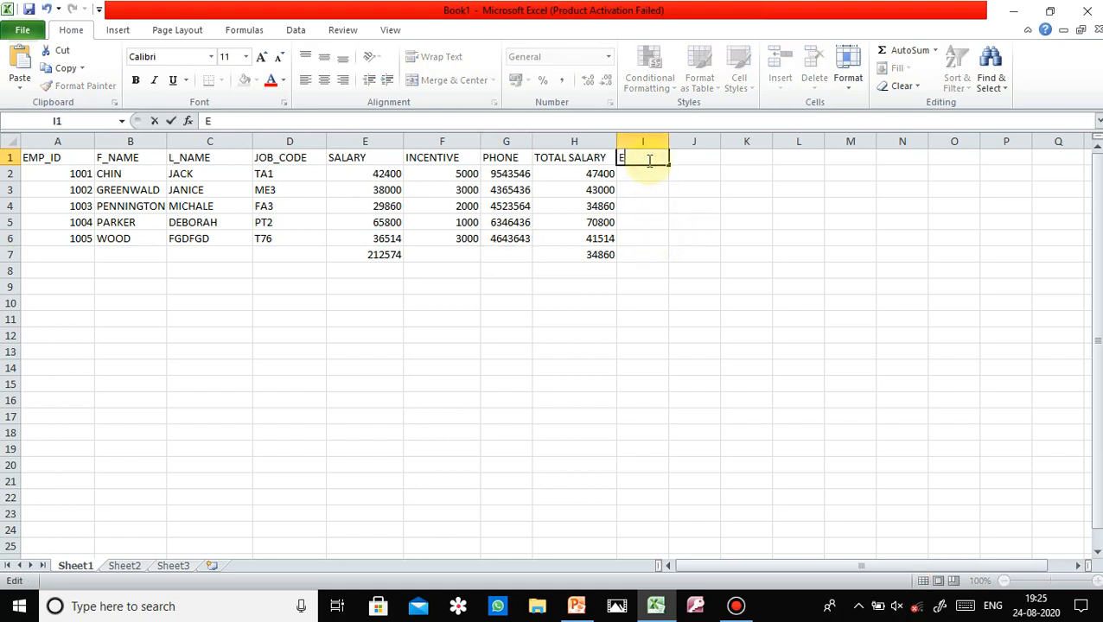
type("VEN")
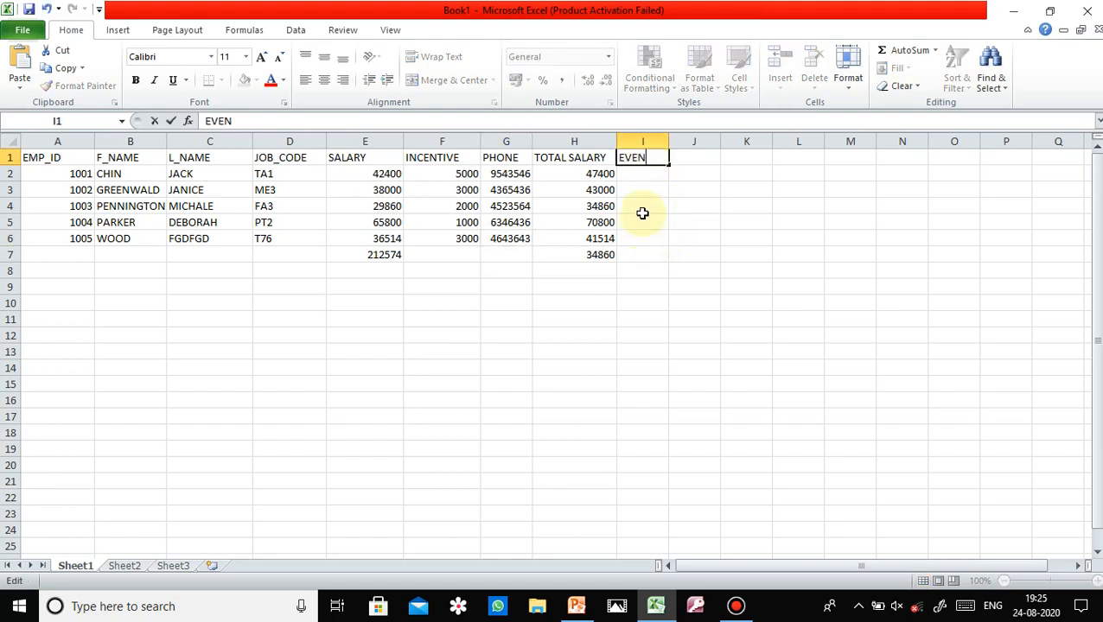
left_click(644, 221)
- Try to enter =EVEN() without an argument in I6, under the EVEN header
left_click(505, 222)
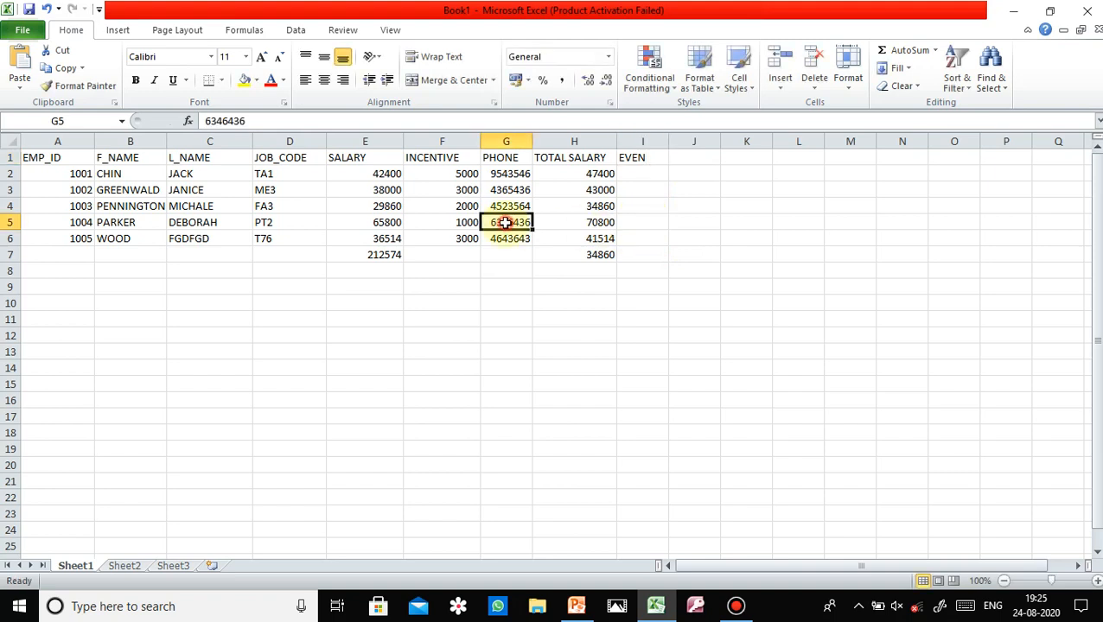
left_click(632, 224)
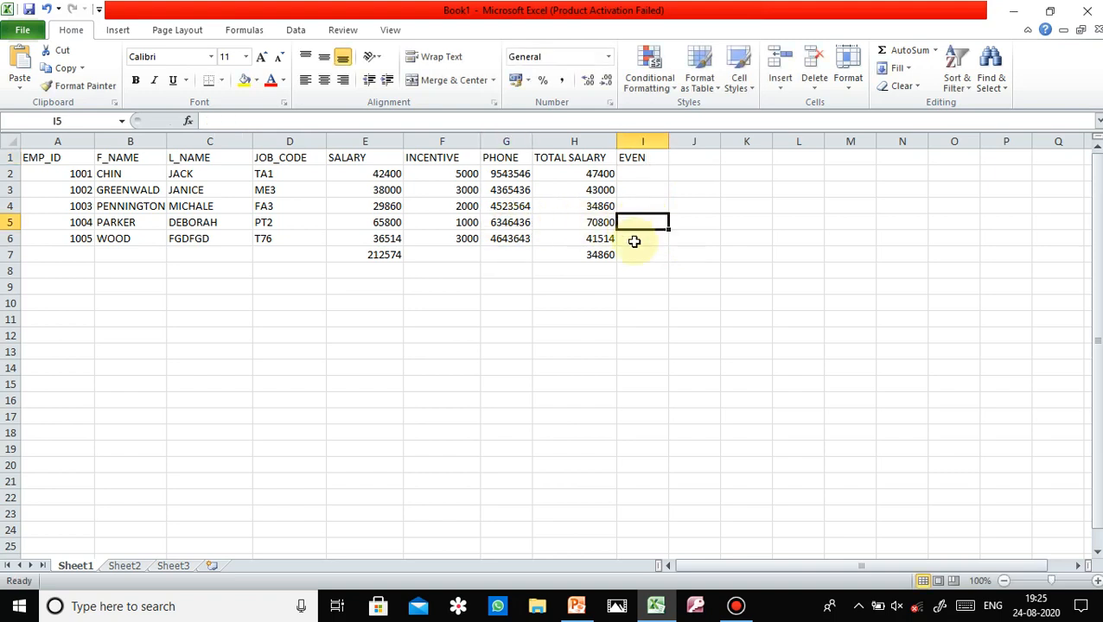
left_click(633, 238)
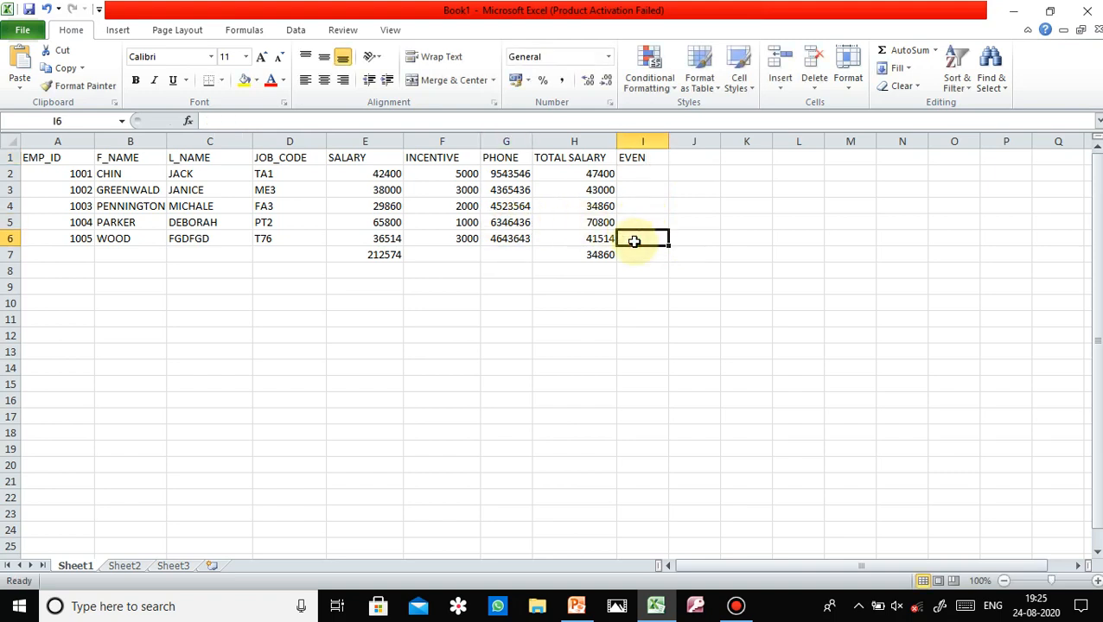
double_click(521, 241)
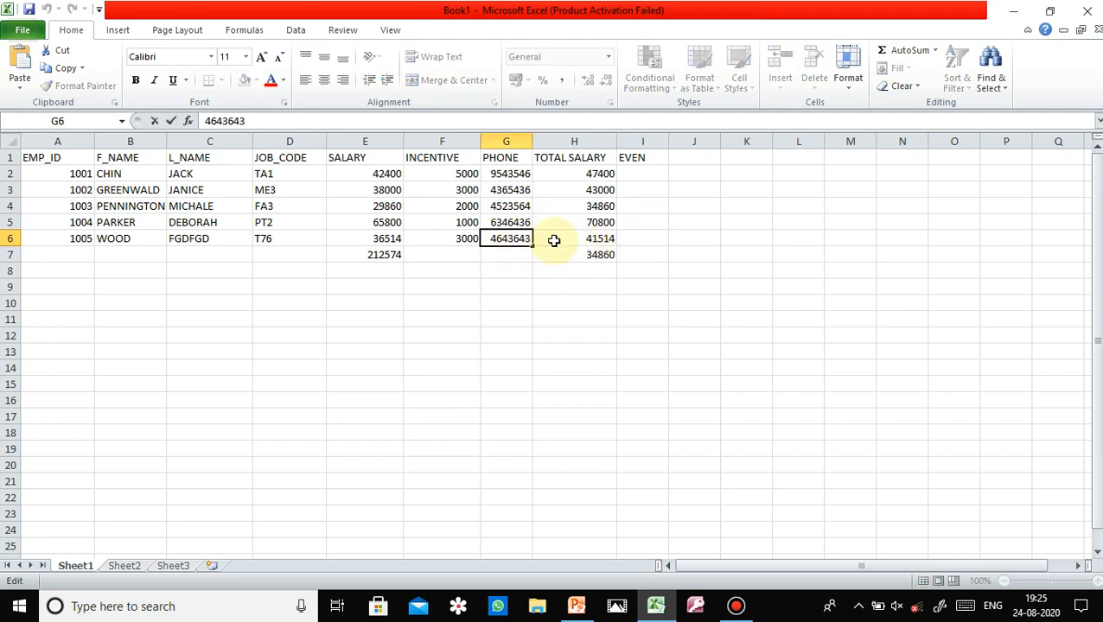
left_click(628, 240)
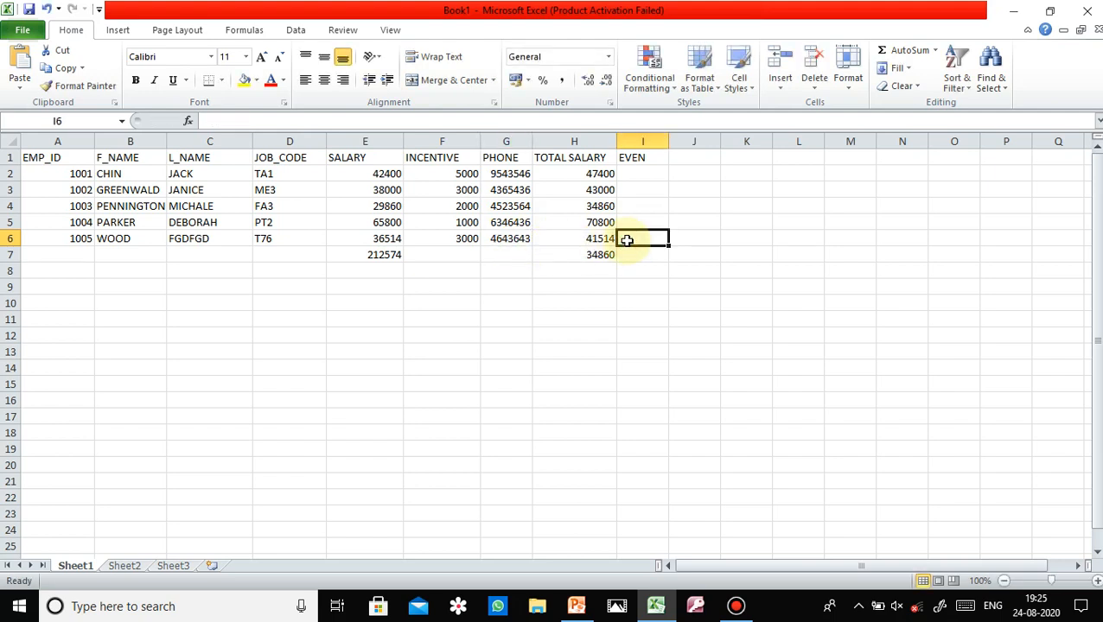
type("=")
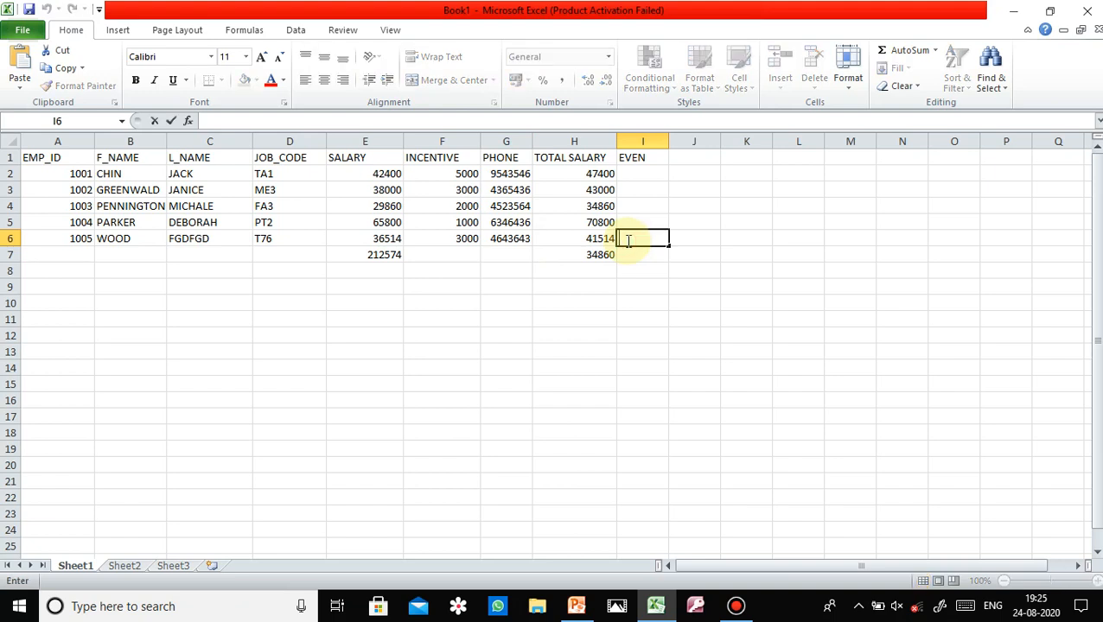
type("EVE")
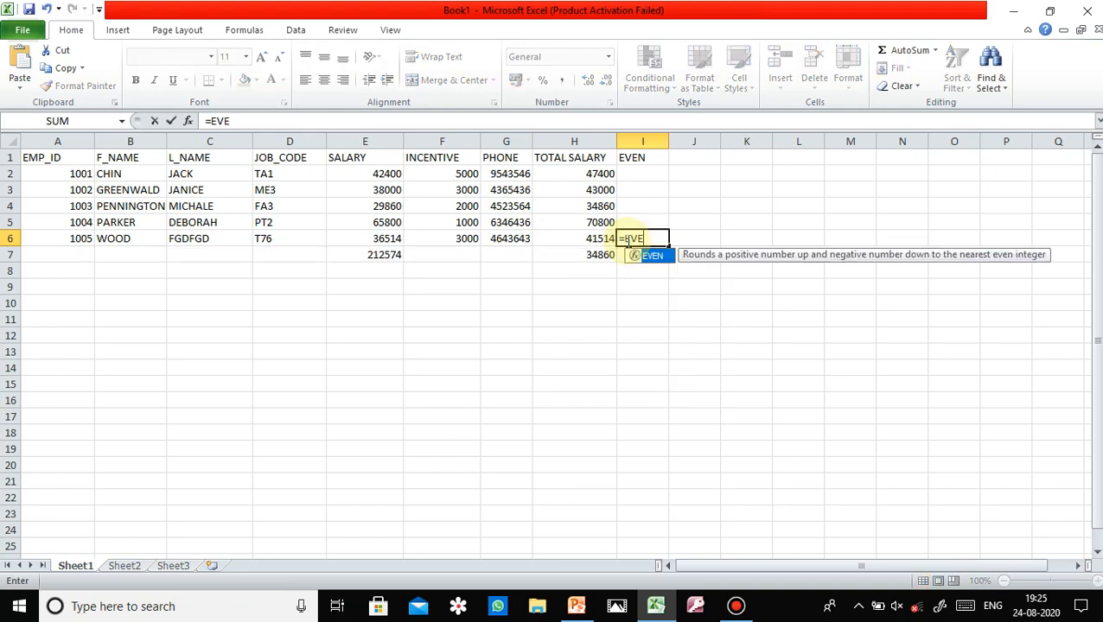
type("N()")
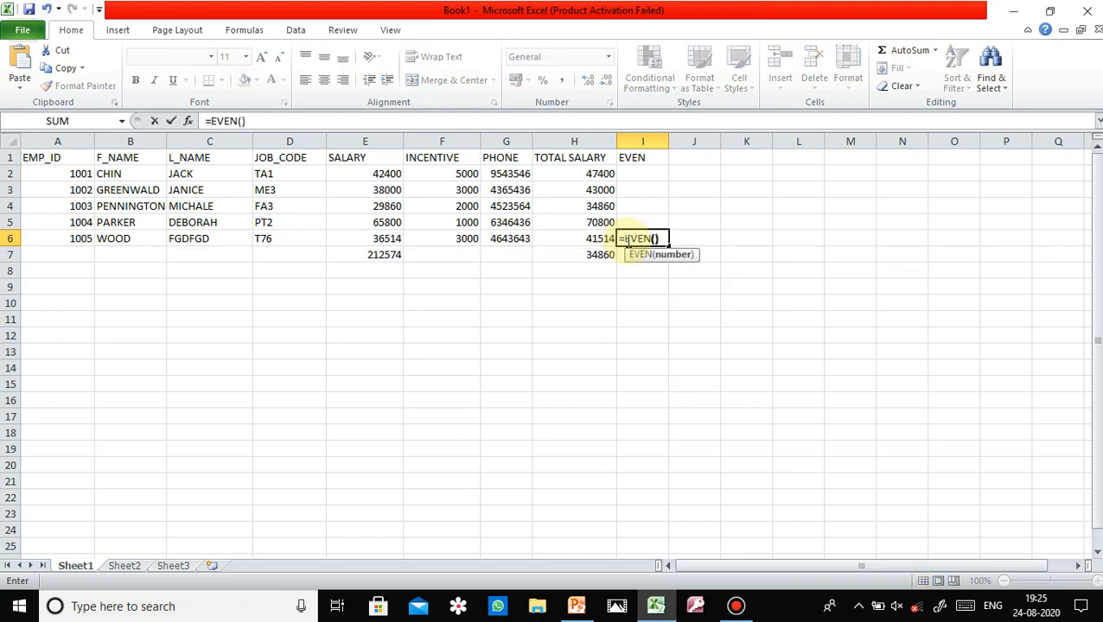
key("Return")
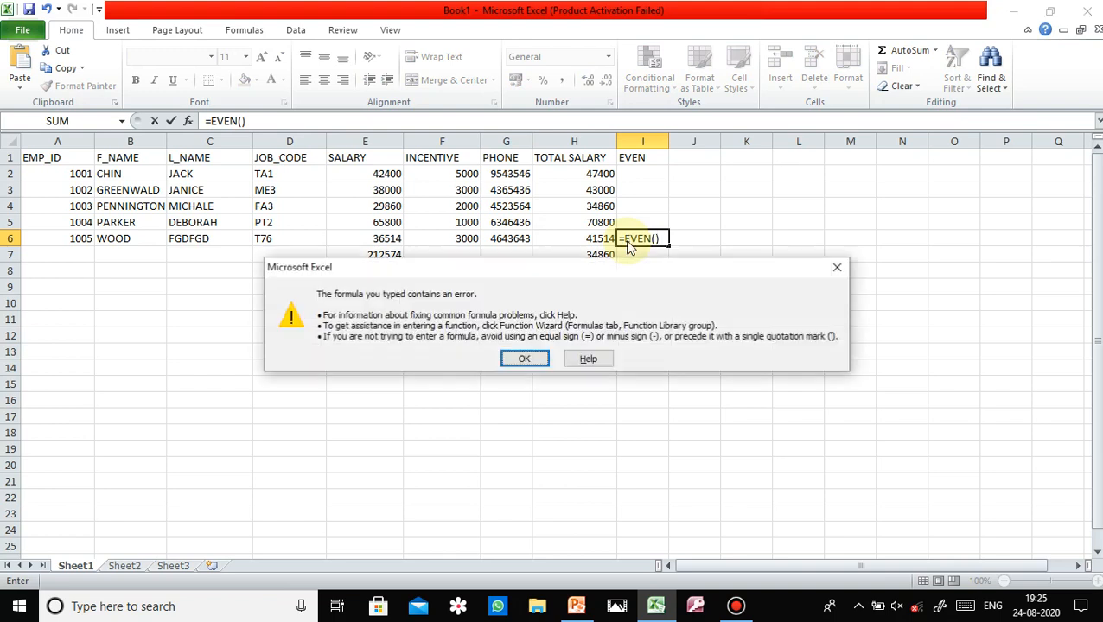
left_click(827, 267)
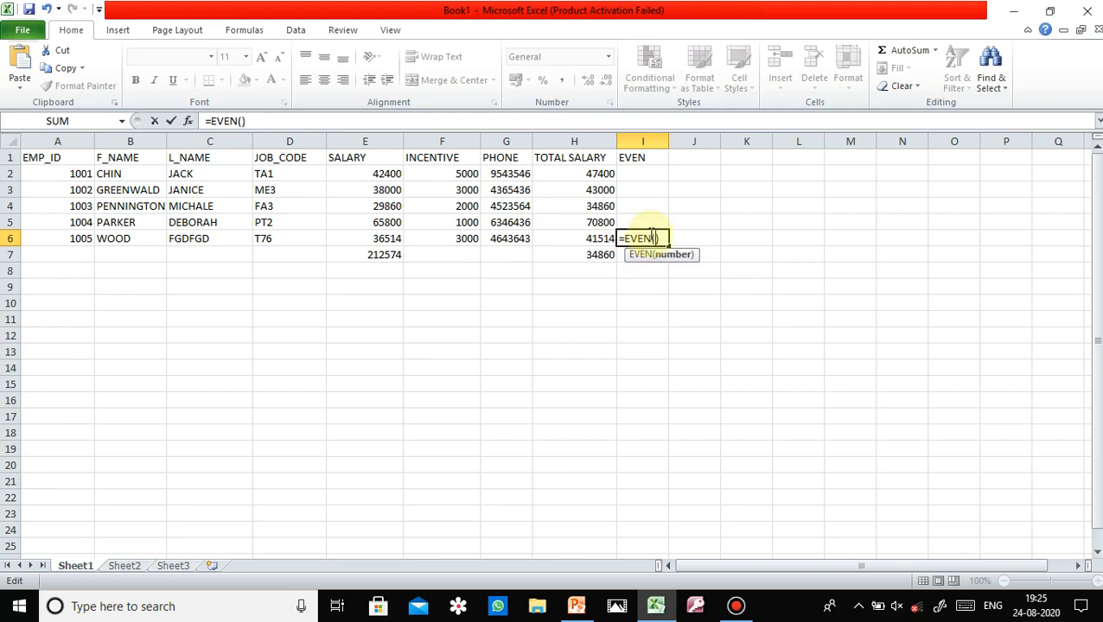
- Complete the formula in I6 as =EVEN(G6) and compare the result with G6
type("G6")
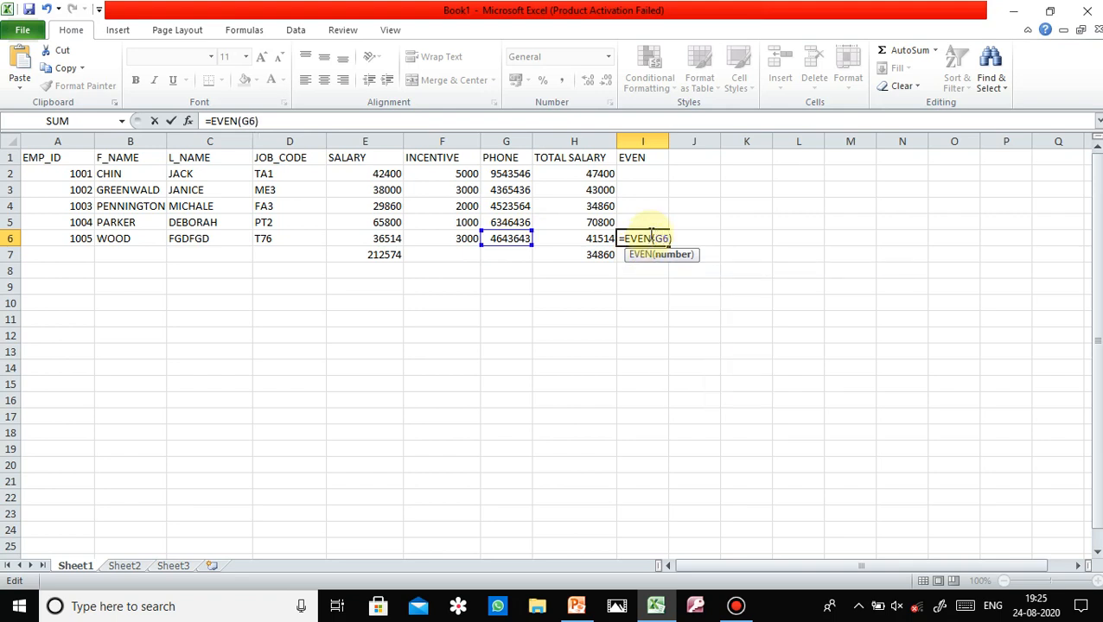
key("Return")
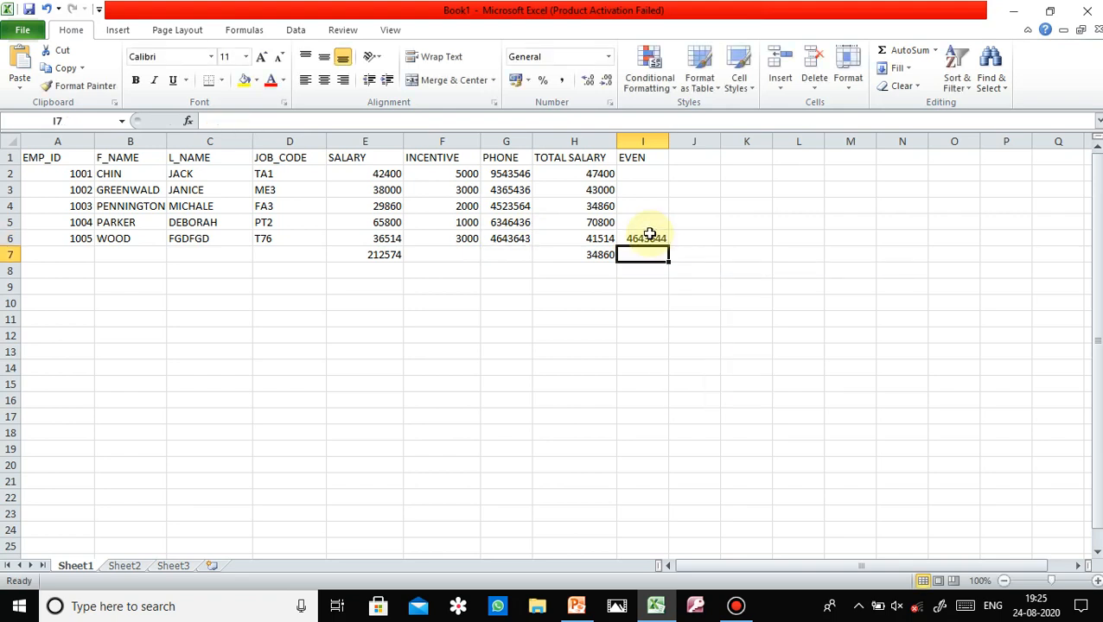
left_click(510, 242)
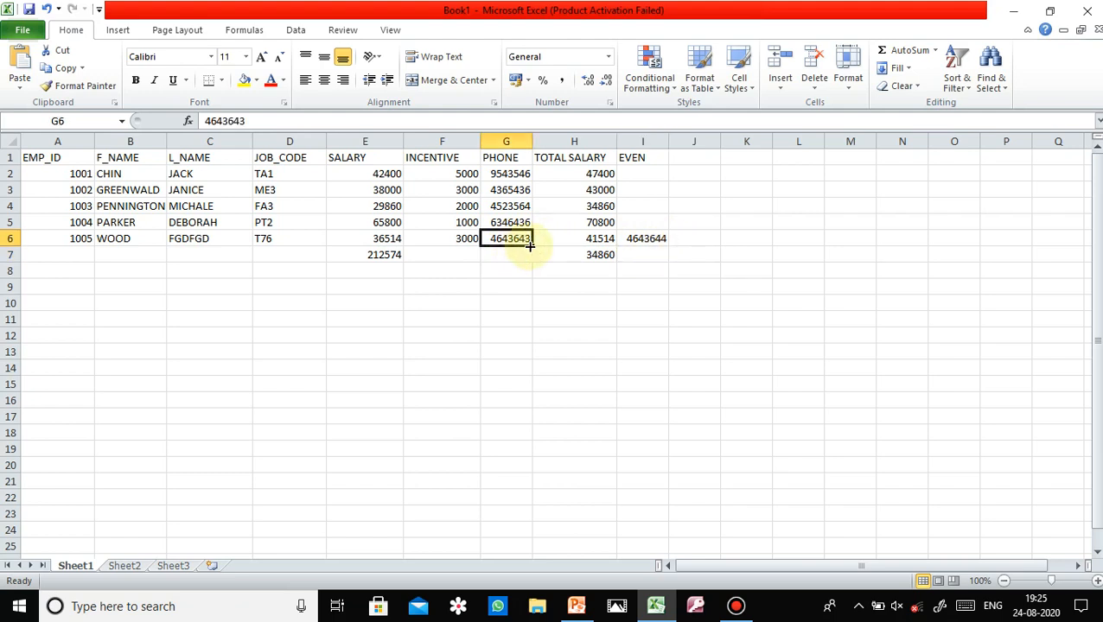
left_click(645, 244)
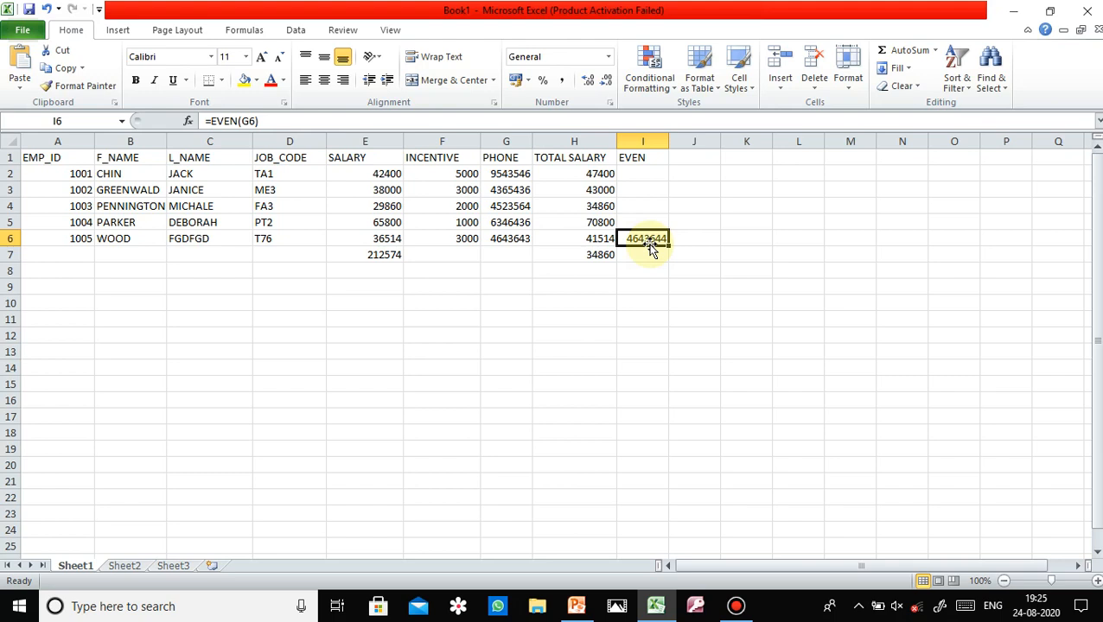
double_click(650, 245)
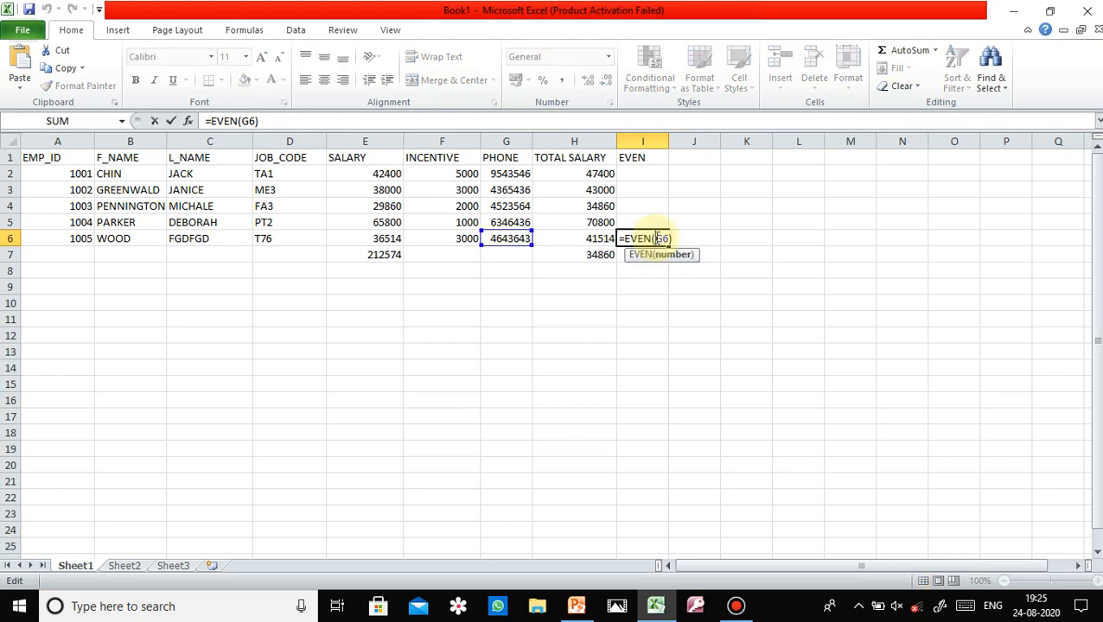
left_click(647, 158)
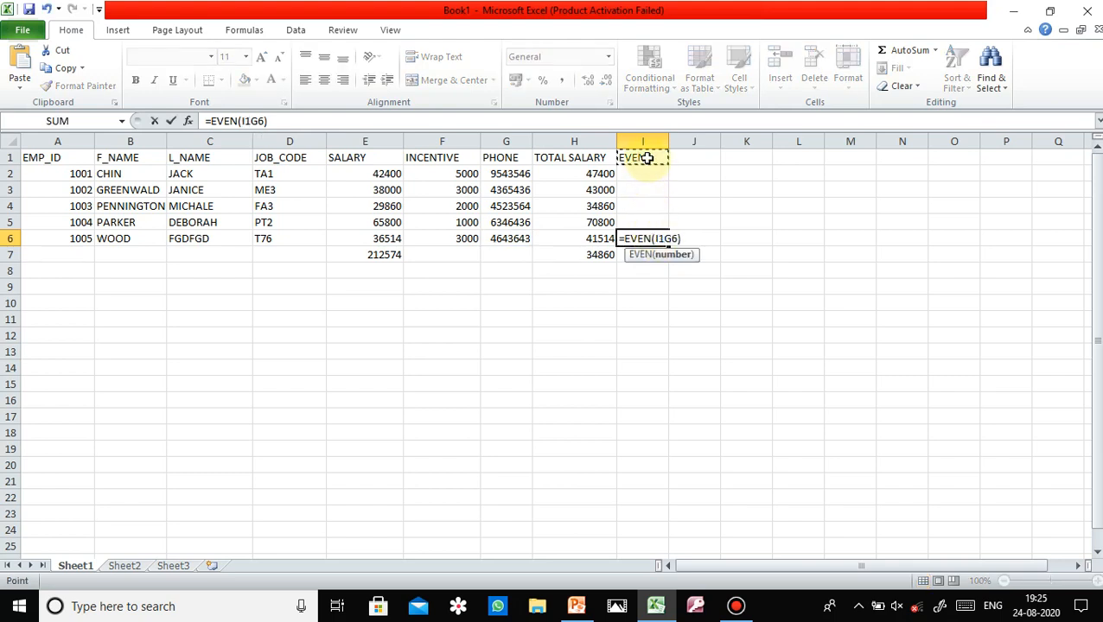
left_click(694, 161)
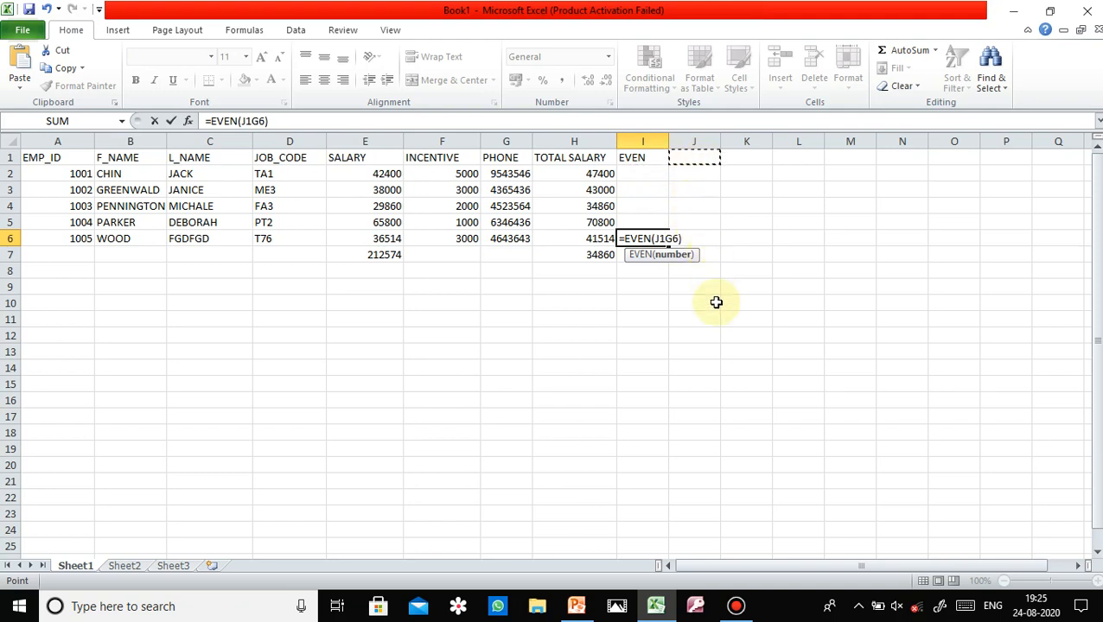
key("BackSpace")
type("1")
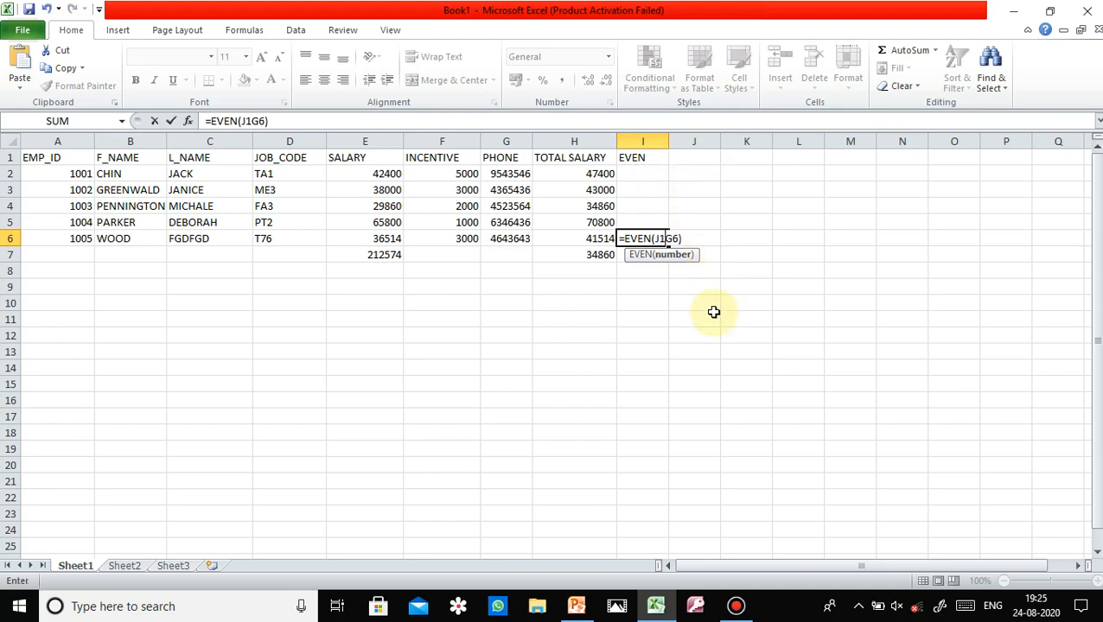
key("BackSpace")
key("BackSpace")
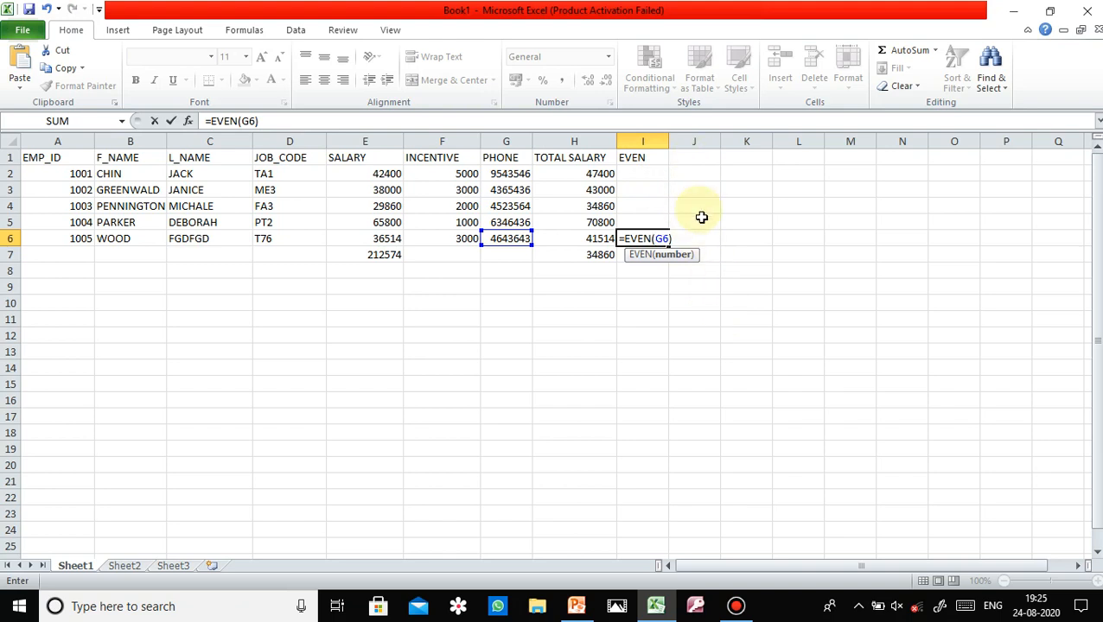
left_click(837, 447)
key("BackSpace")
key("BackSpace")
key("BackSpace")
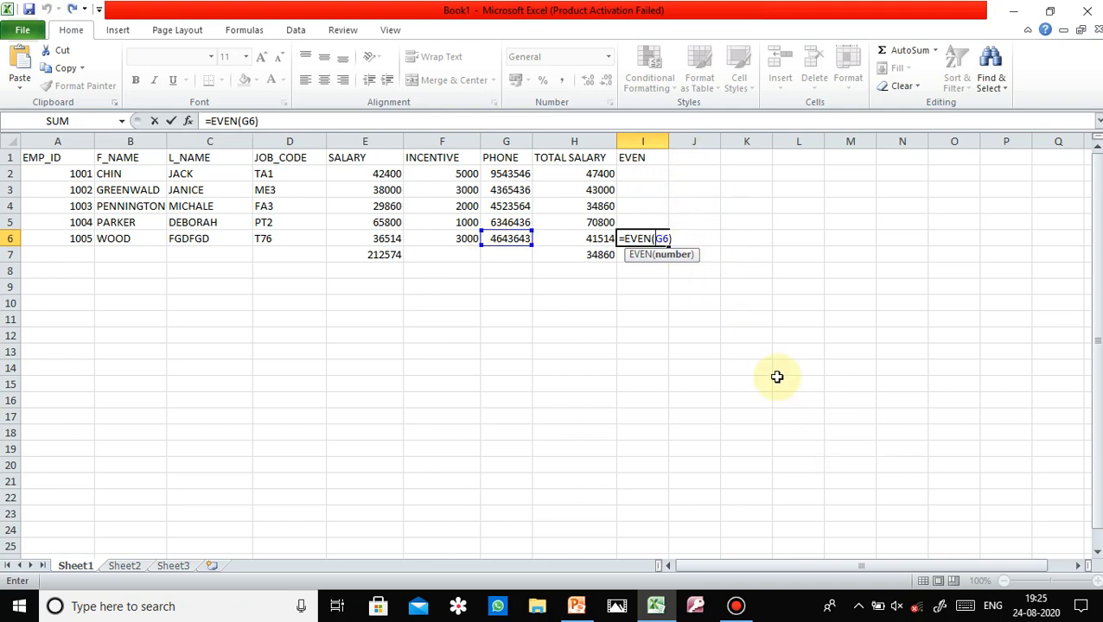
left_click(622, 238)
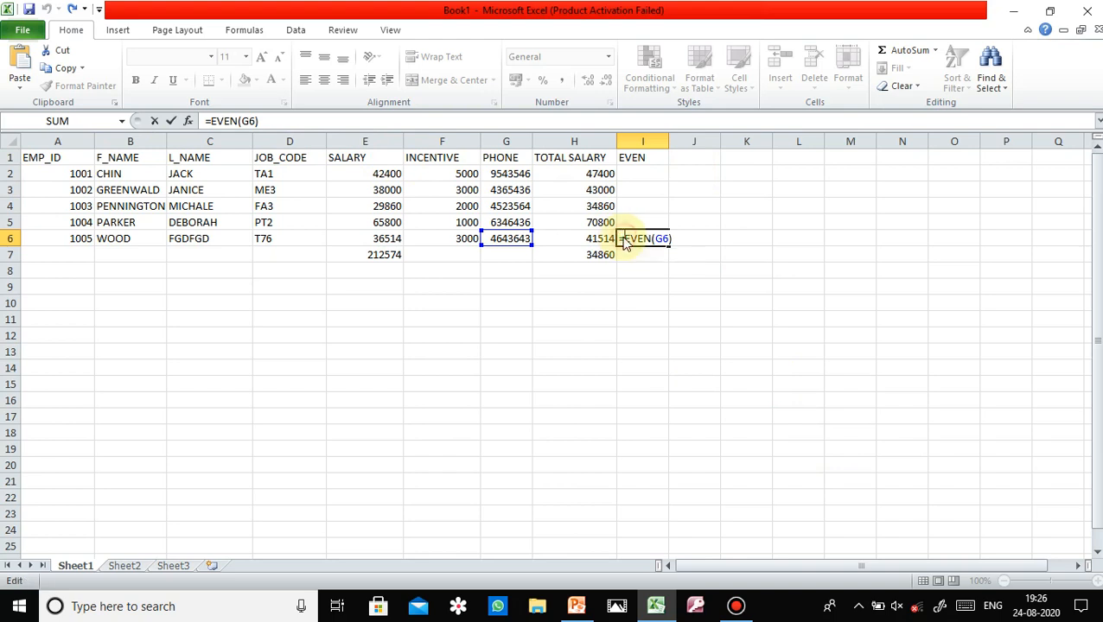
type("J")
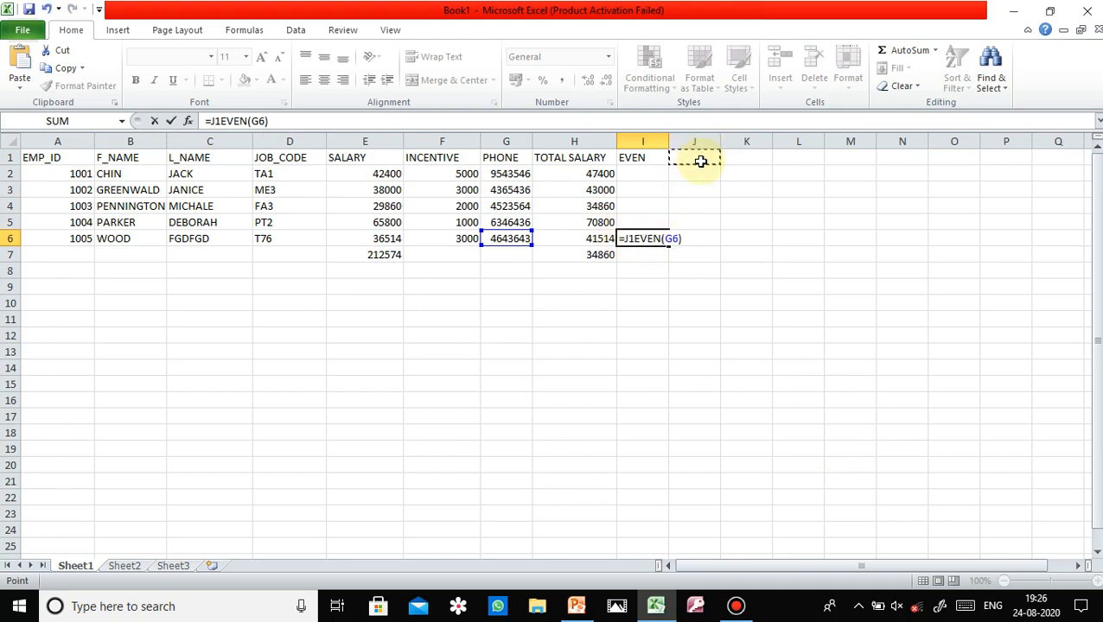
key("BackSpace")
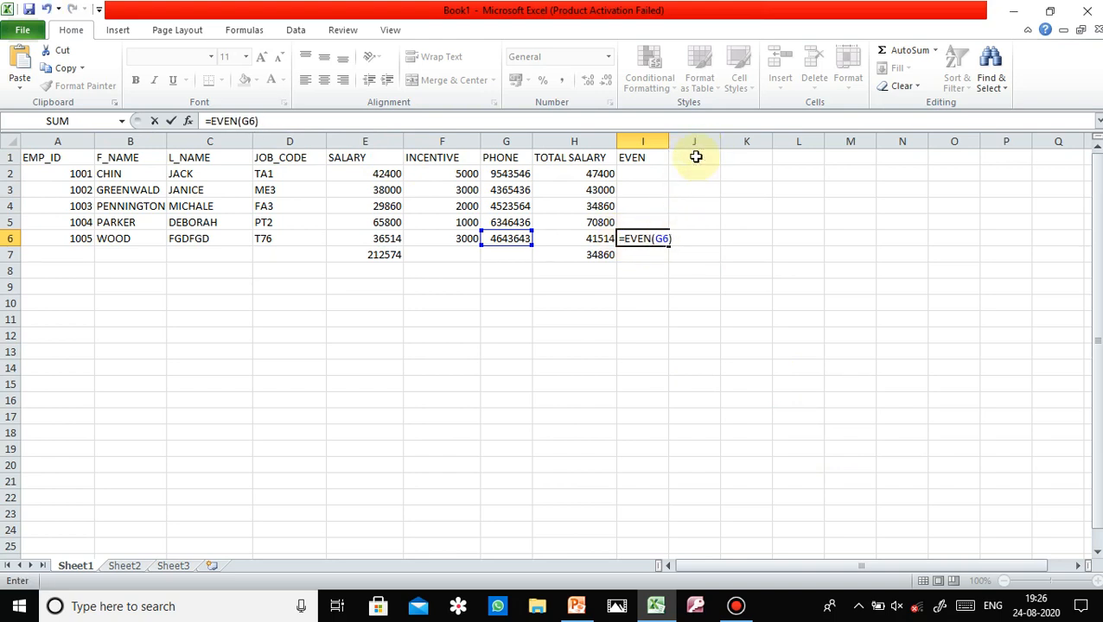
double_click(637, 239)
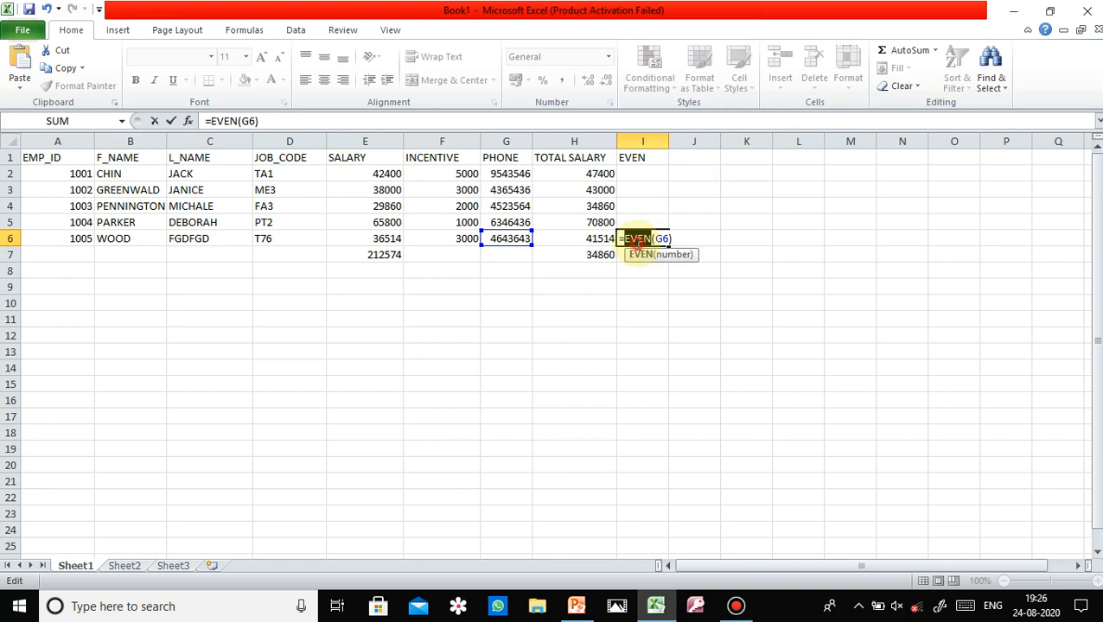
left_click(644, 159)
key("ctrl+z")
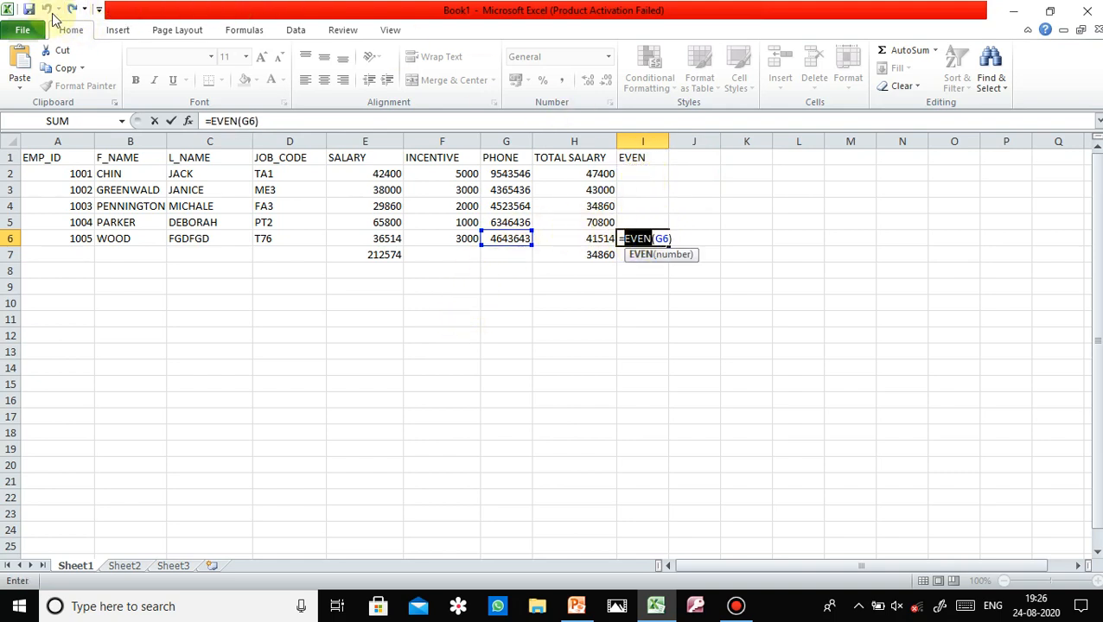
key("ctrl+Return")
- Add the column header SQRT in J1, beside EVEN
left_click(684, 156)
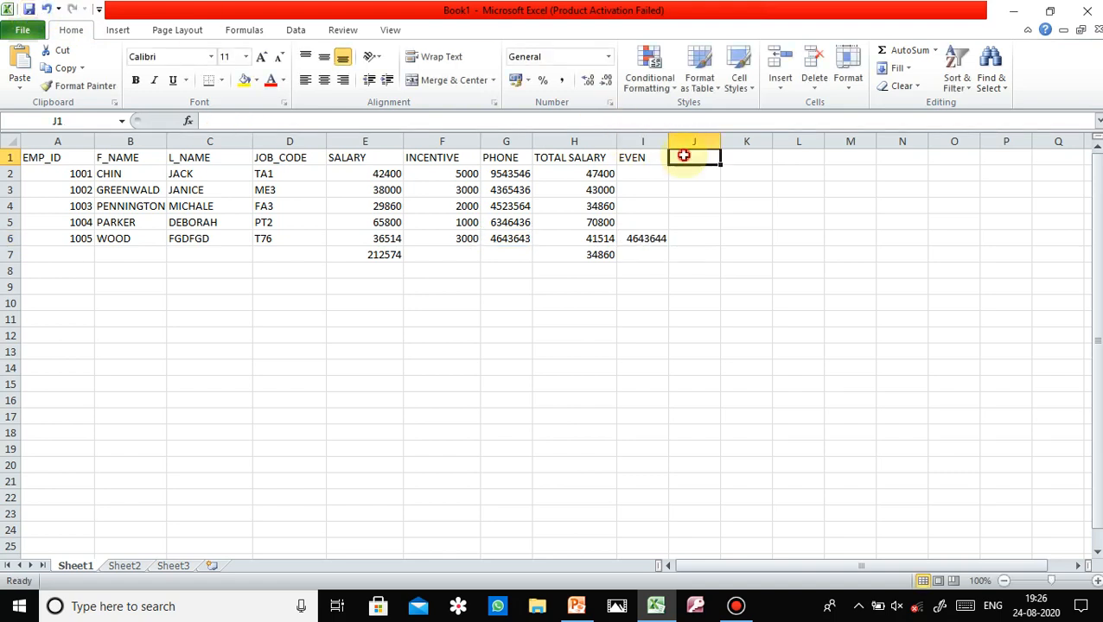
double_click(694, 159)
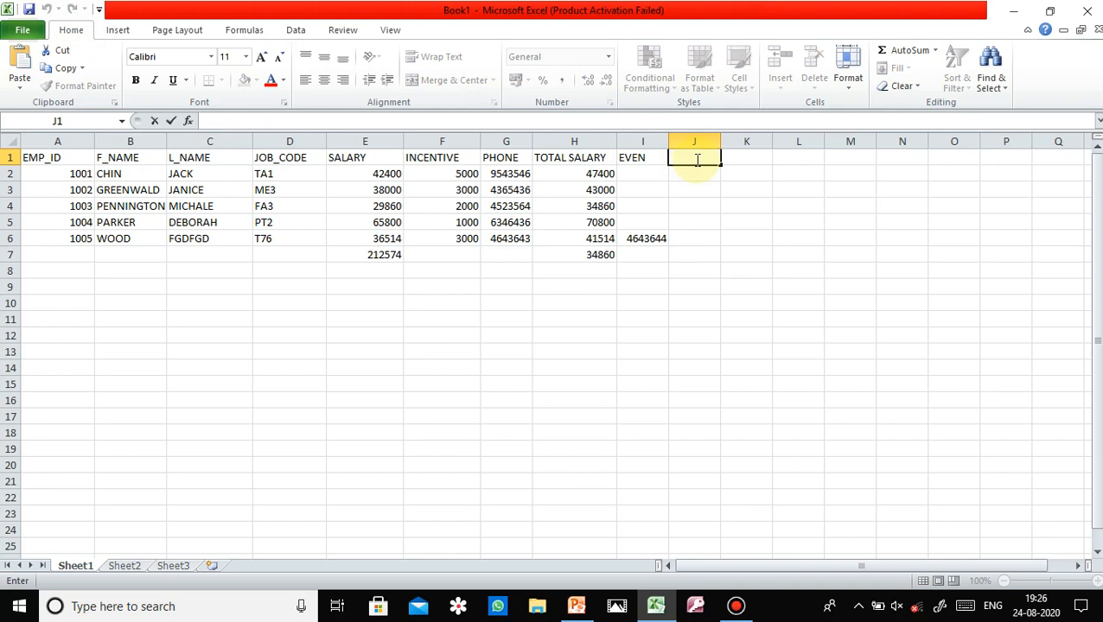
type("SQWRT")
key("BackSpace")
key("BackSpace")
key("BackSpace")
type("RT")
left_click(564, 174)
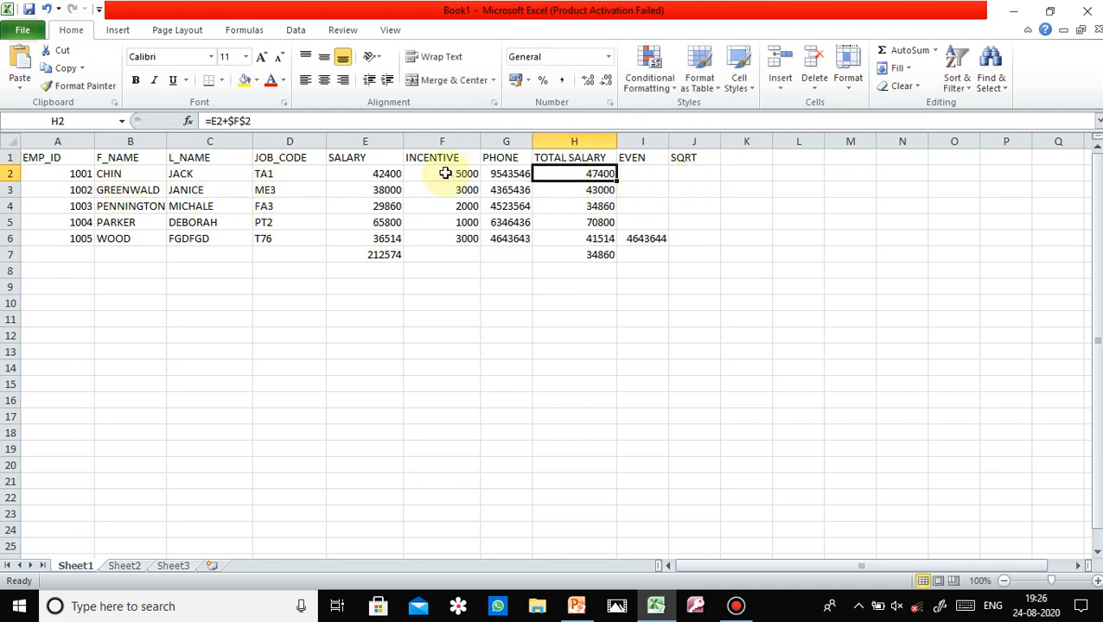
- Calculate the square root of the first EMP_ID value in J2 with the formula =SQRT(1001)
left_click(72, 174)
left_click(685, 175)
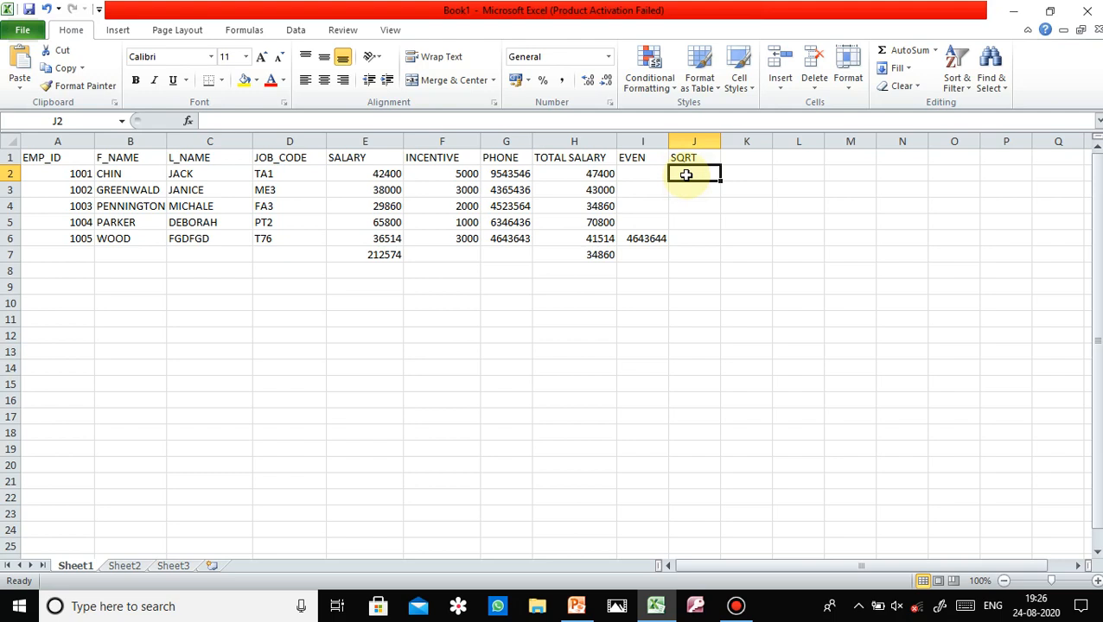
type("=")
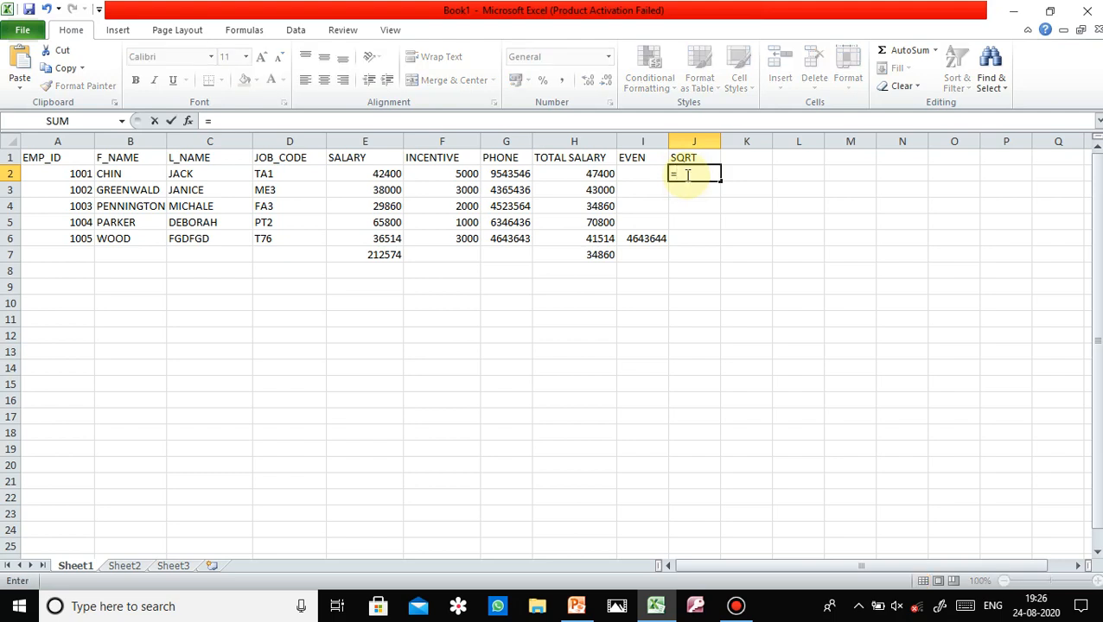
type("SQRT")
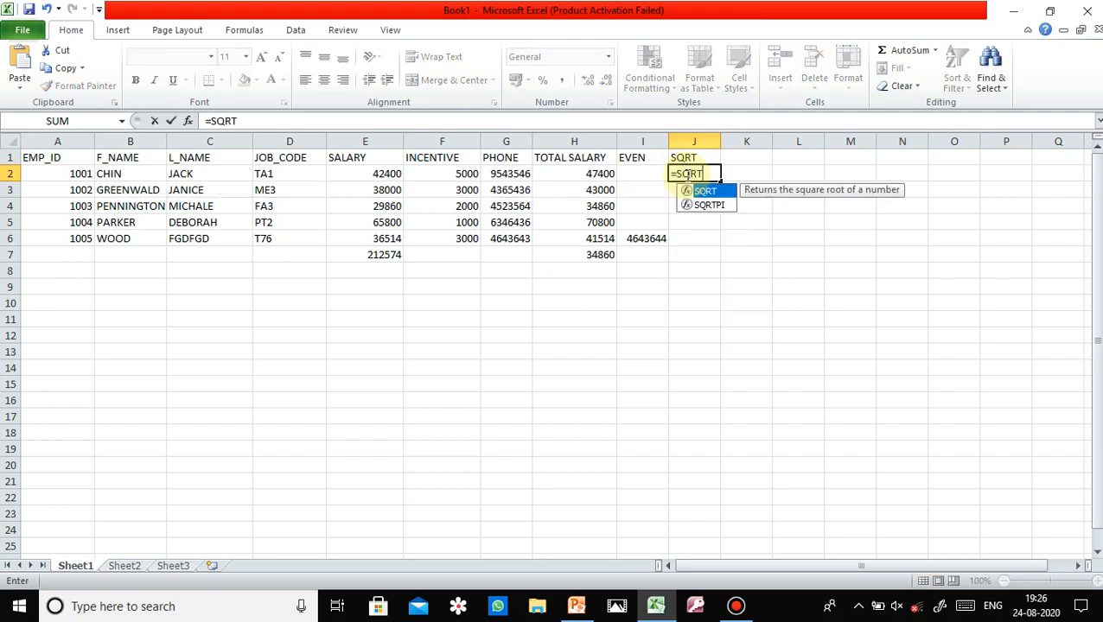
type("(")
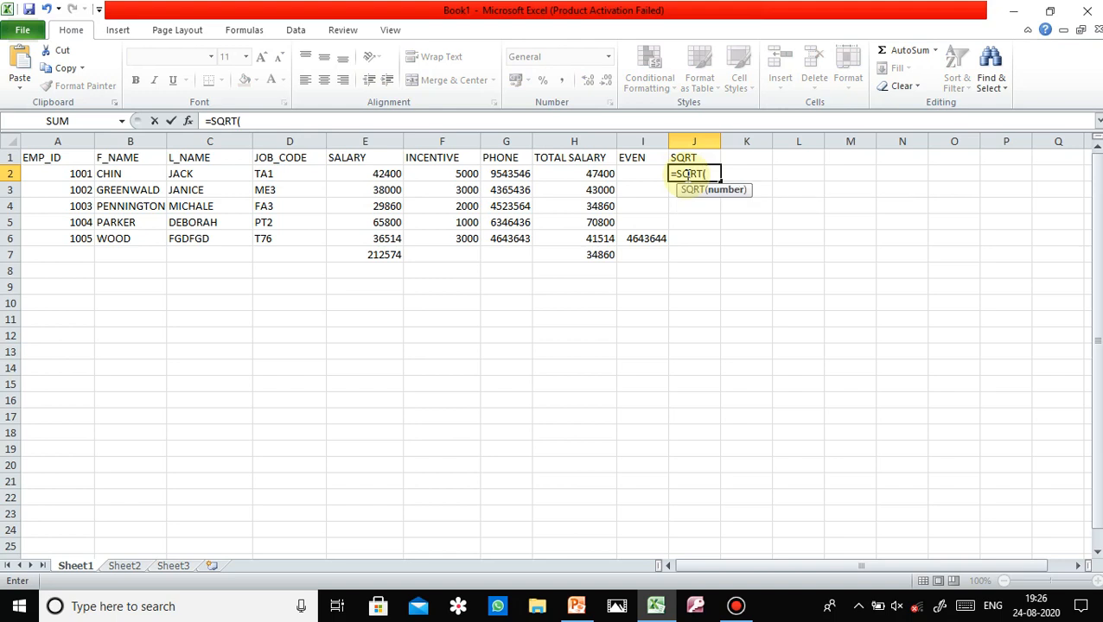
type("1001)")
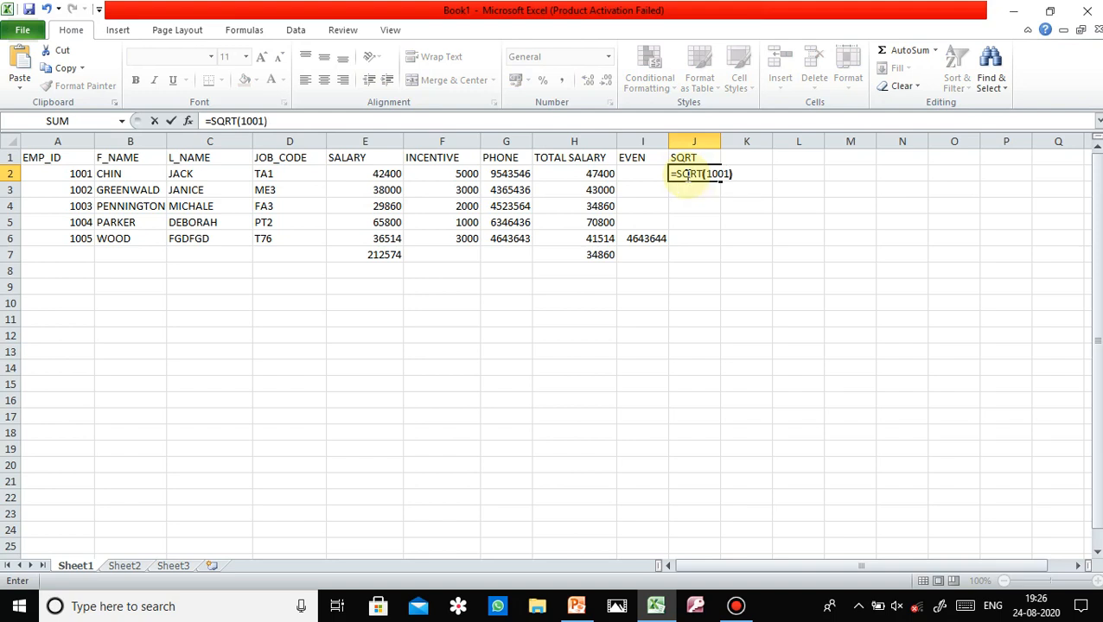
key("Return")
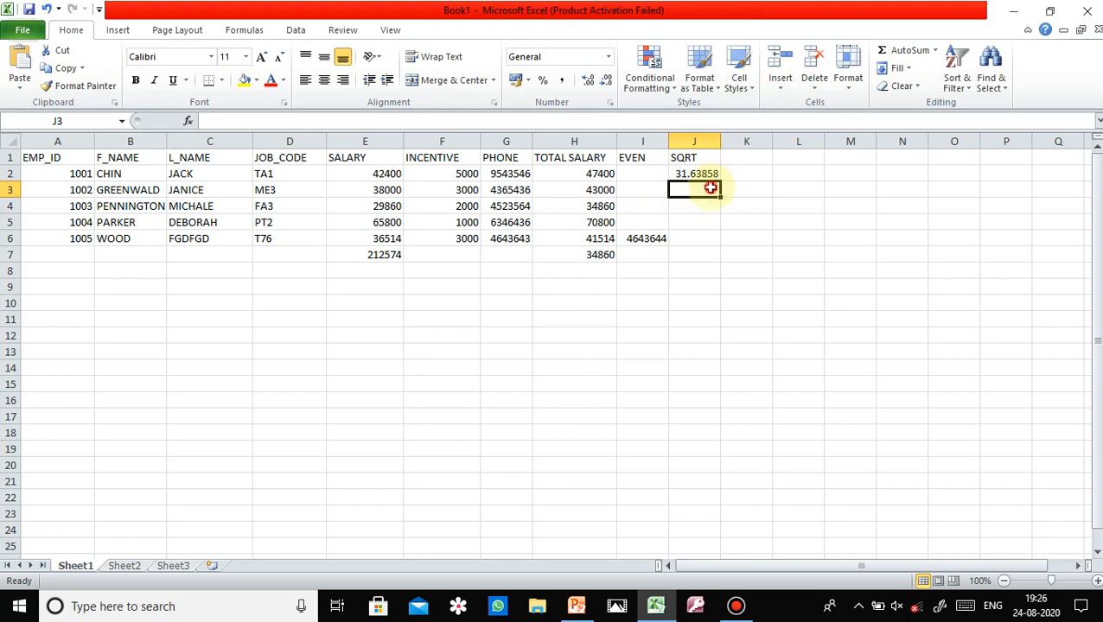
- Enter the formula =SQRT(144) in J3, supplying the number after first trying the function without an argument
double_click(712, 188)
type("=")
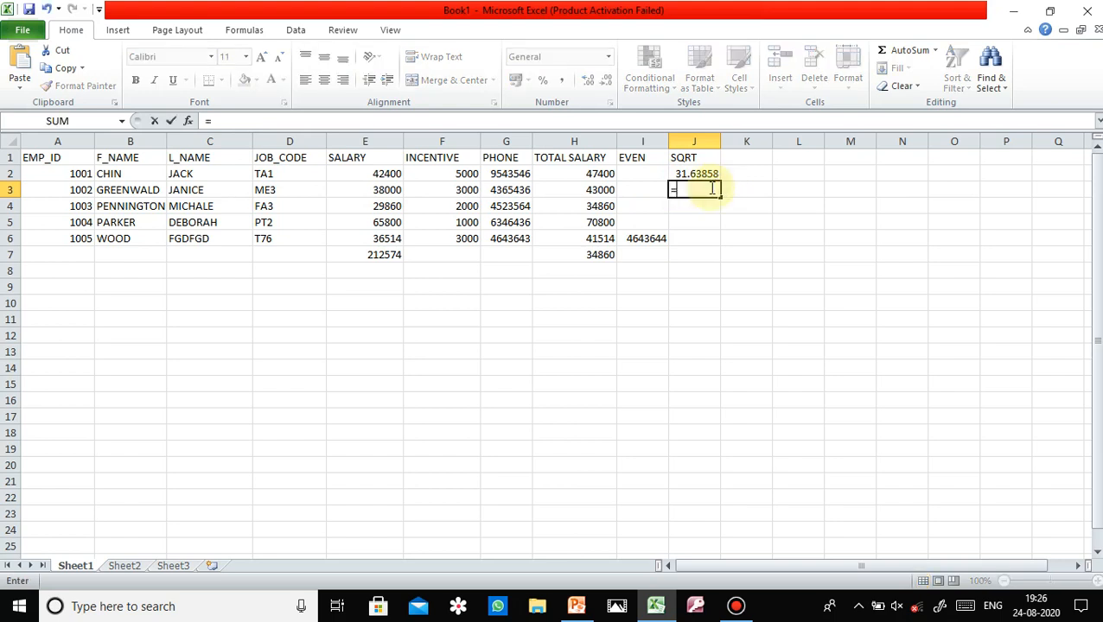
type("SQR")
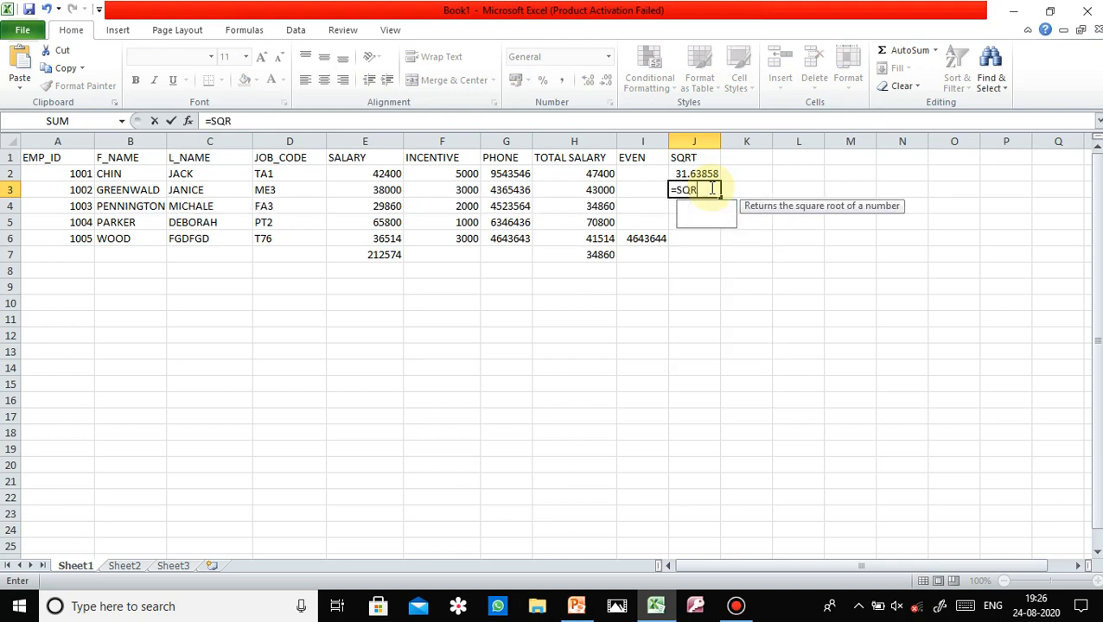
type("T()")
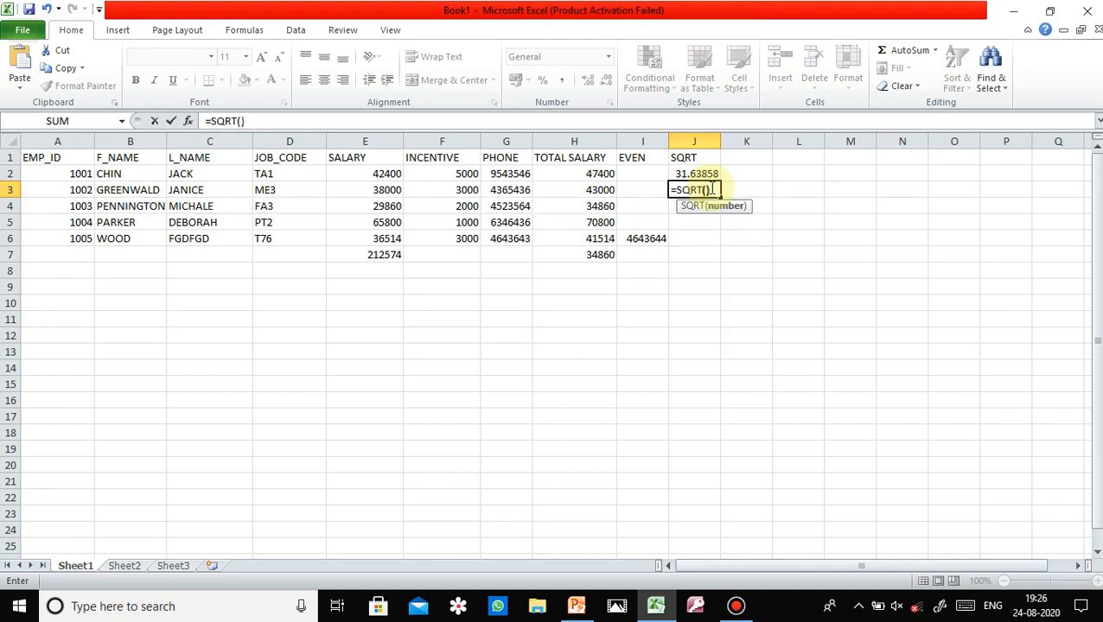
key("Return")
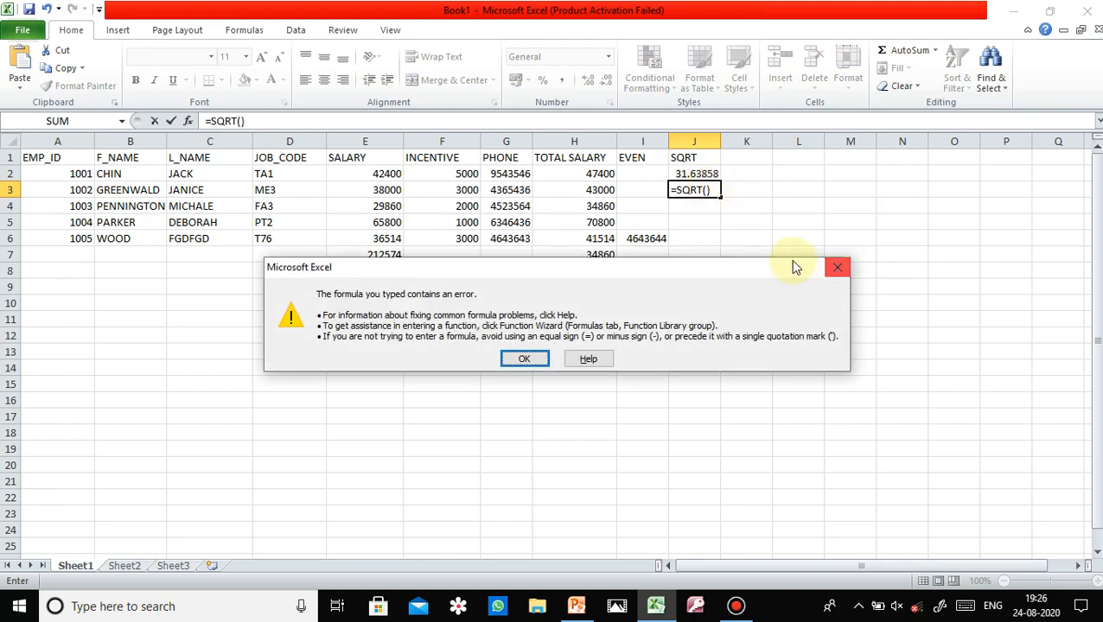
left_click(843, 268)
type("144")
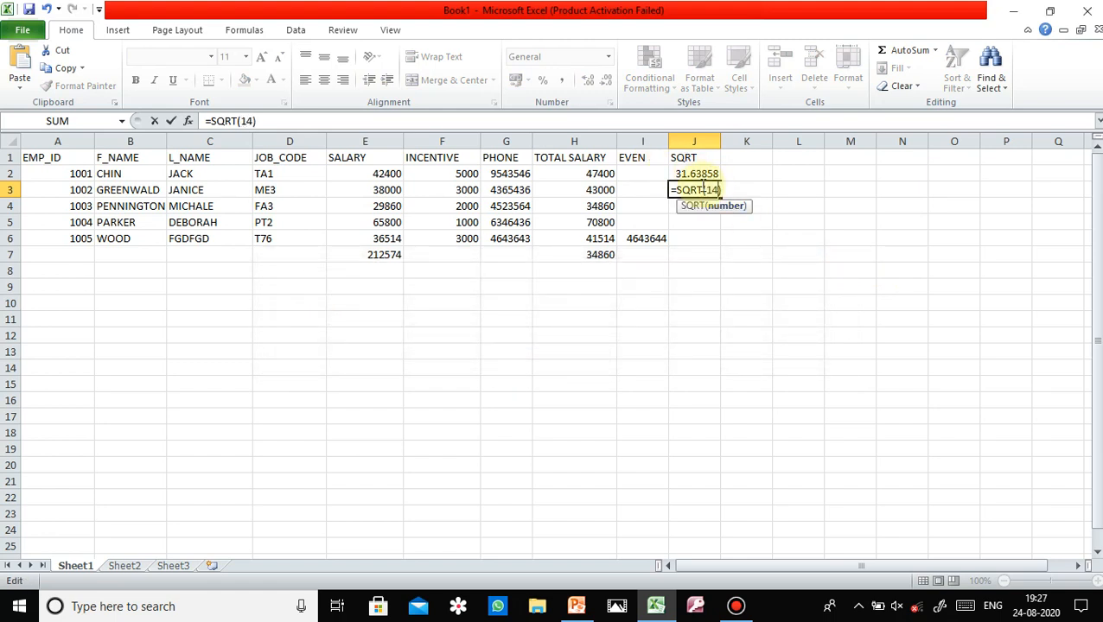
key("Return")
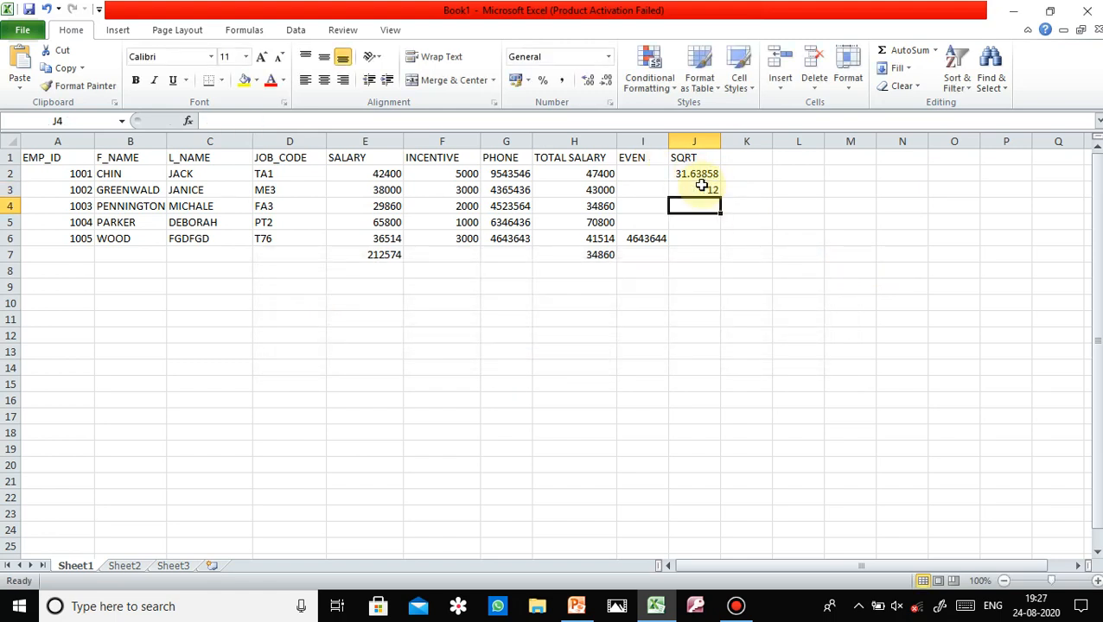
- Change the formula in J3 to =SQRT(169)
double_click(697, 190)
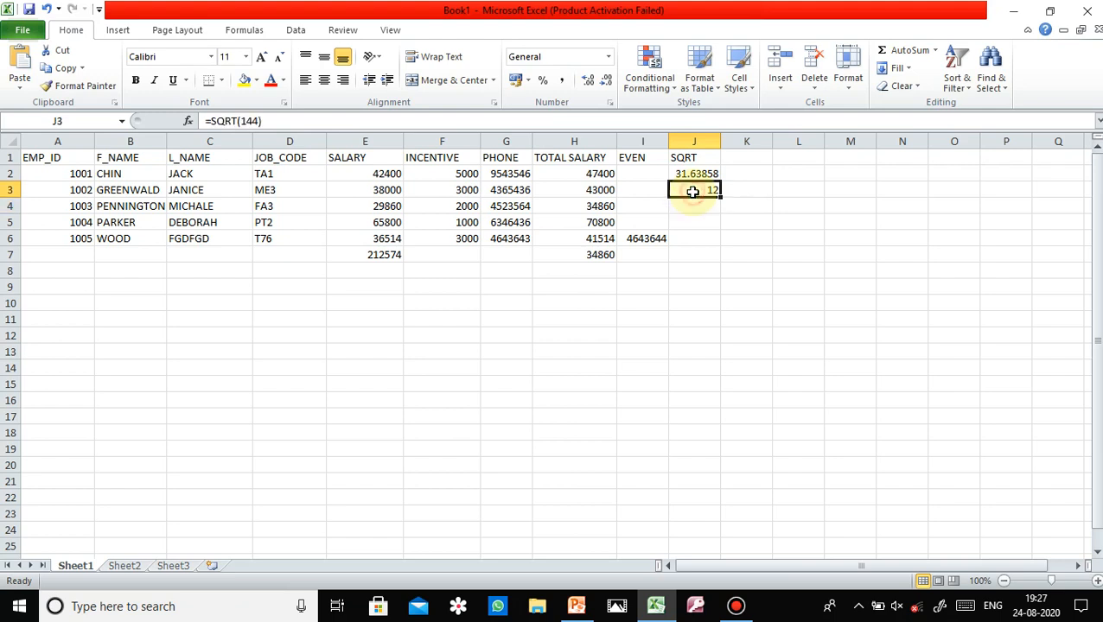
left_click_drag(705, 189, 734, 179)
type("169)")
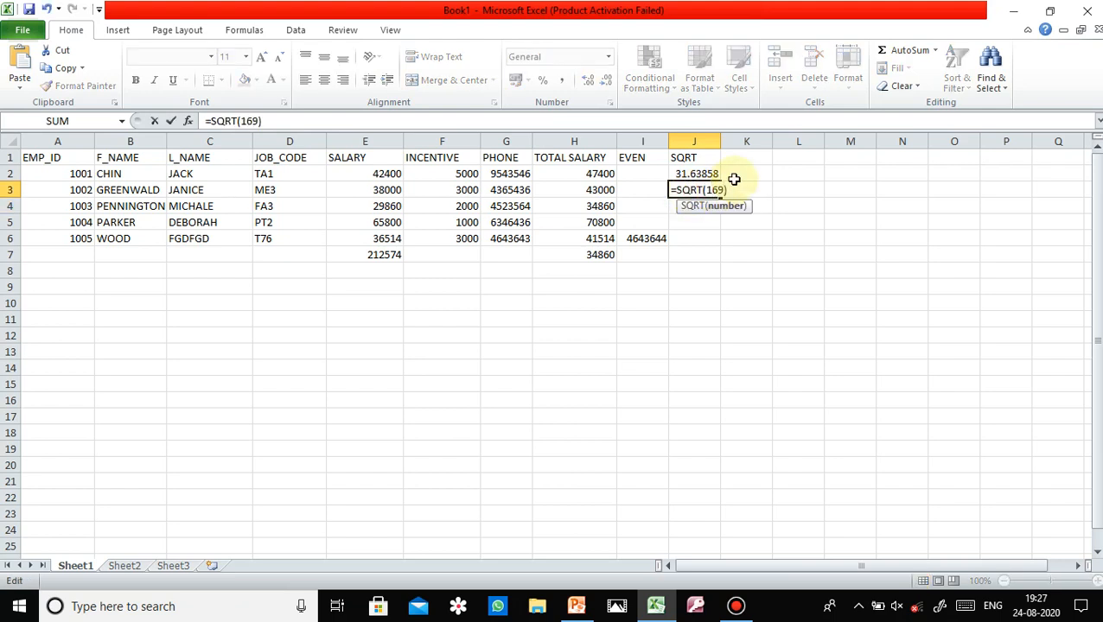
key("Return")
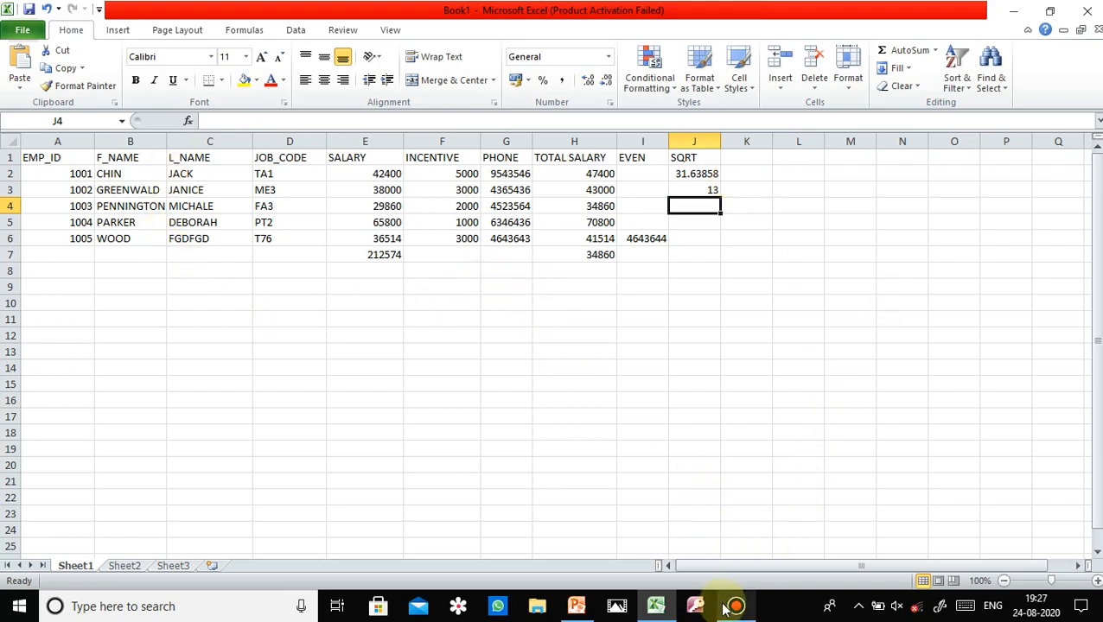
- Switch to the PowerPoint presentation, run the slide show from the Topics Discuss slide and advance to the Thank you slide
left_click(578, 606)
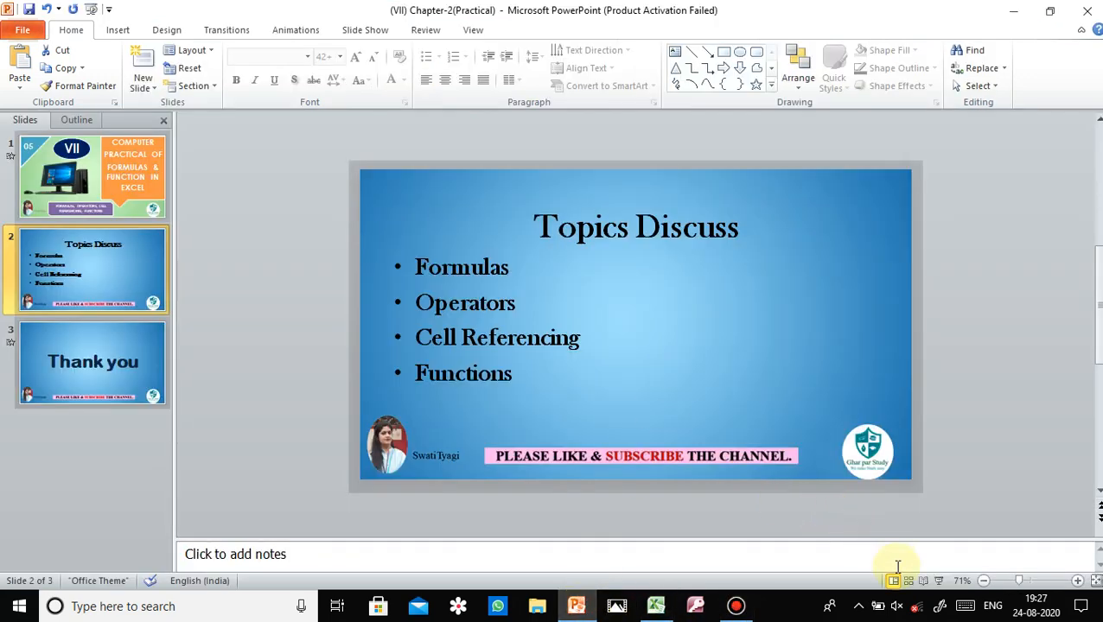
left_click(938, 581)
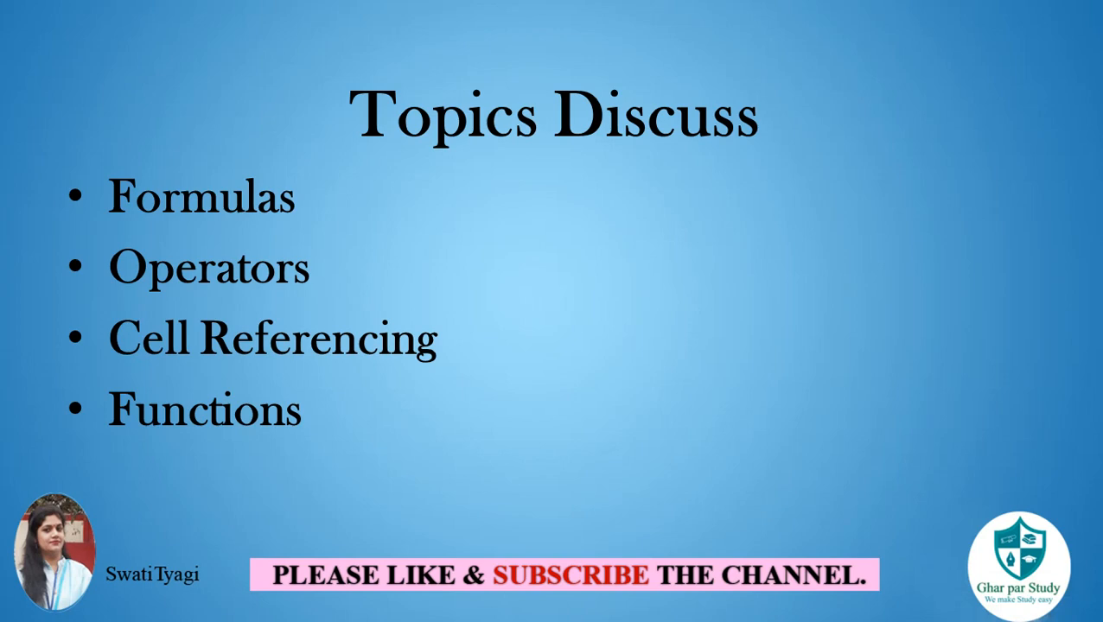
key("Right")
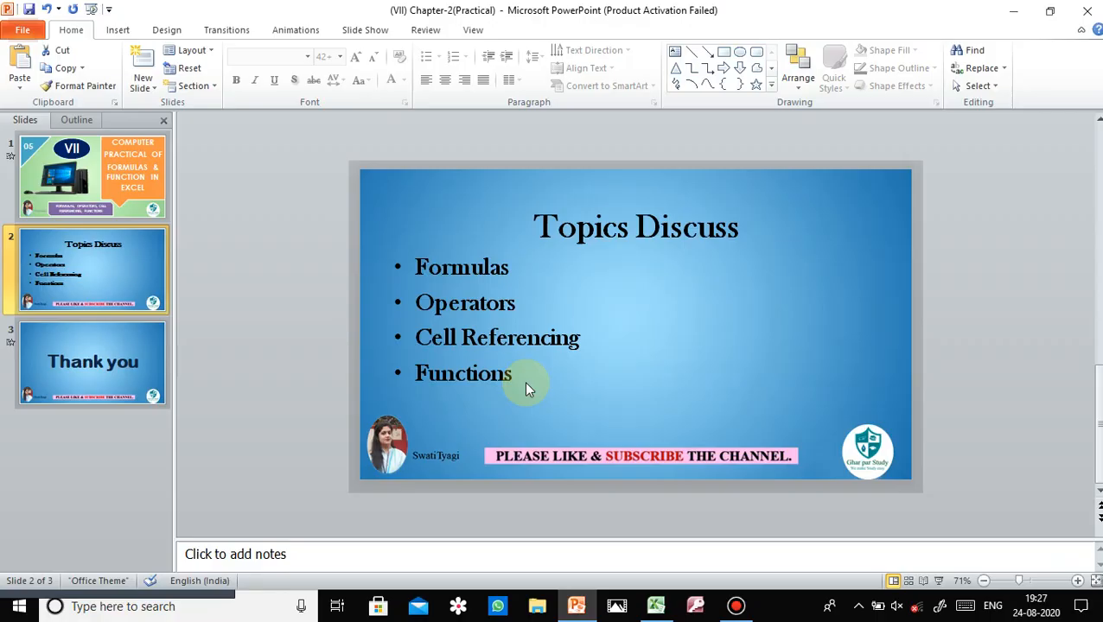
left_click(735, 608)
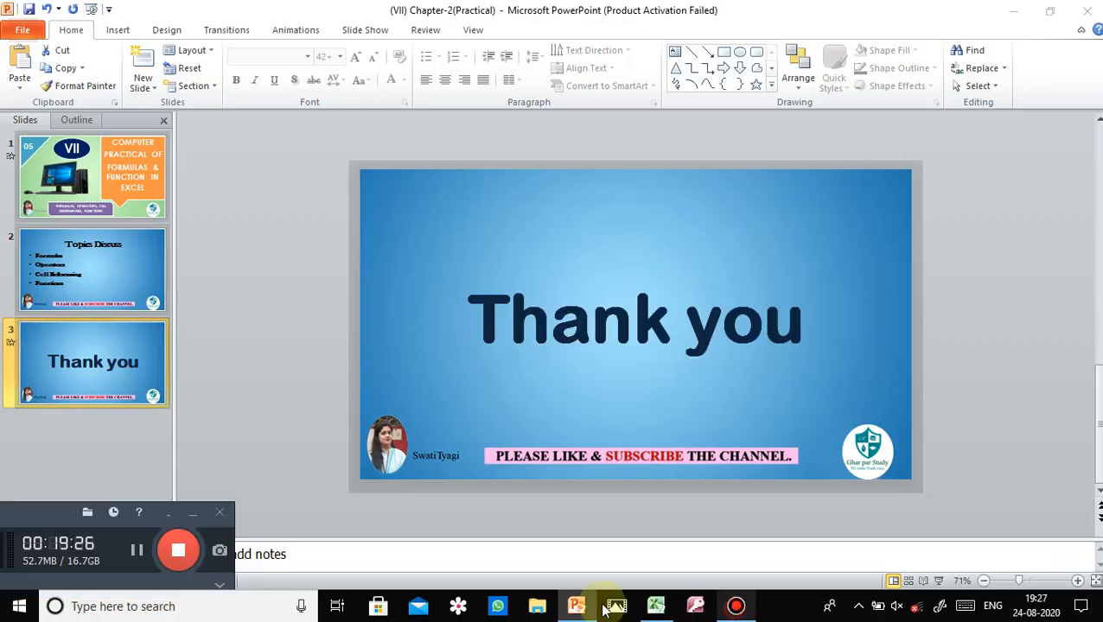